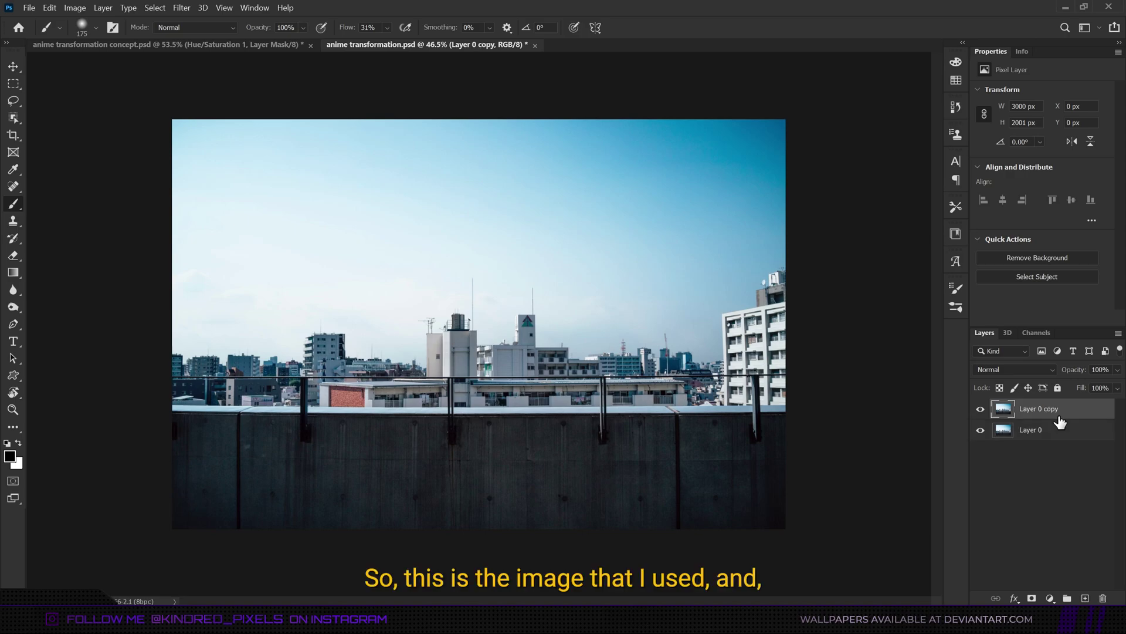
- Convert Layer 0 copy to a smart object, then crop the rooftop photo to a 16:9 frame
{"action": "right_click", "coordinate": [1054, 417]}
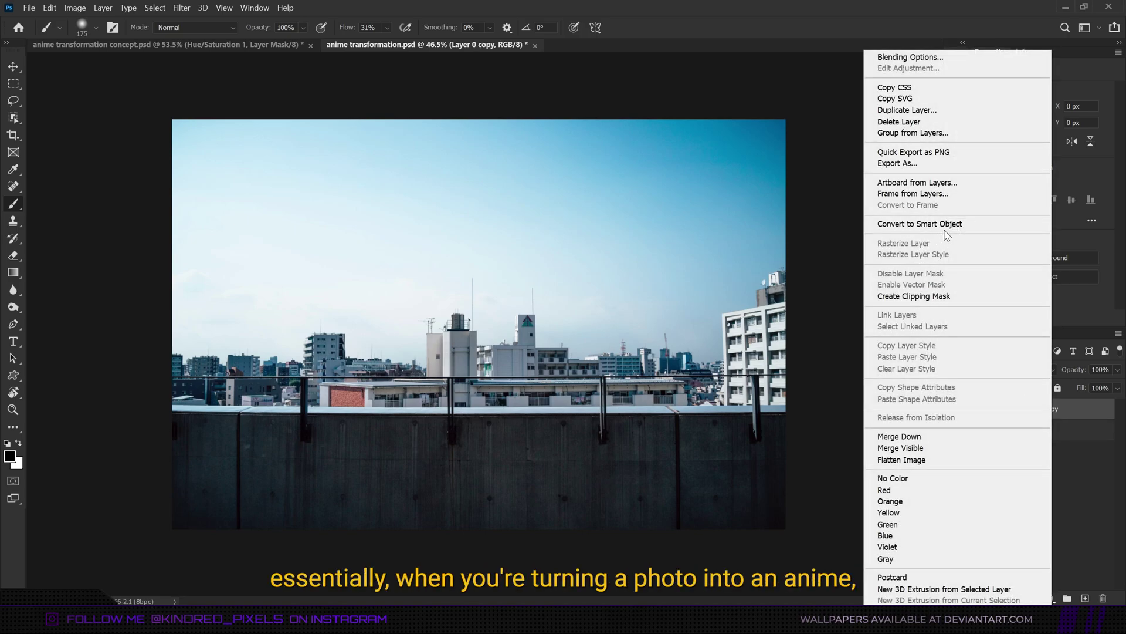
{"action": "left_click", "coordinate": [951, 228]}
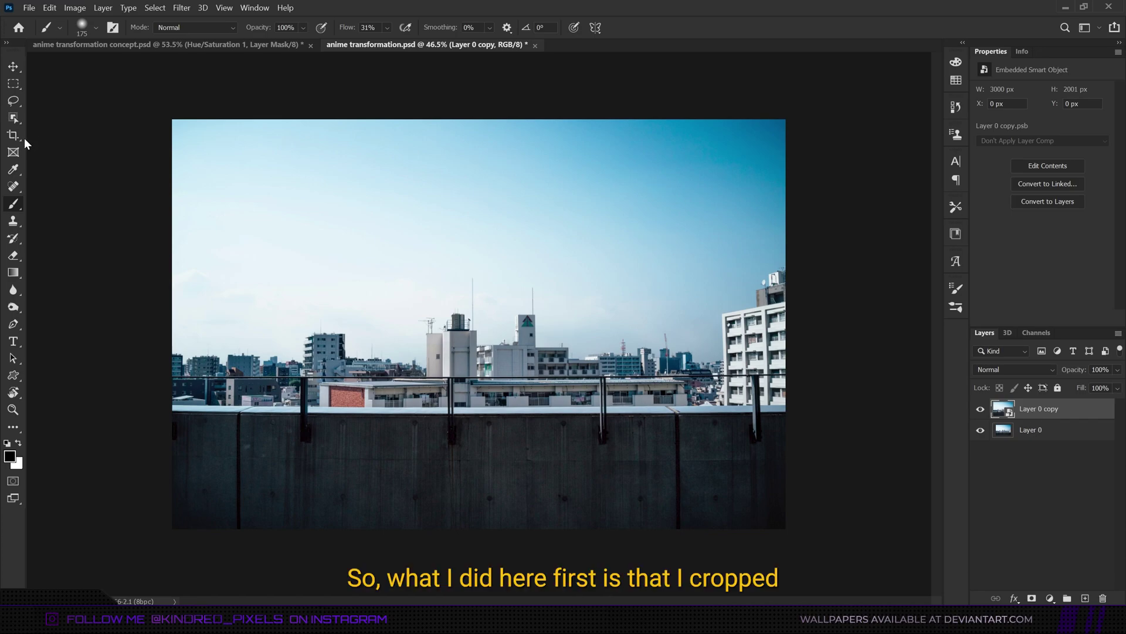
{"action": "key", "text": "c"}
{"action": "left_click_drag", "start_coordinate": [540, 363], "coordinate": [541, 329]}
{"action": "key", "text": "Return"}
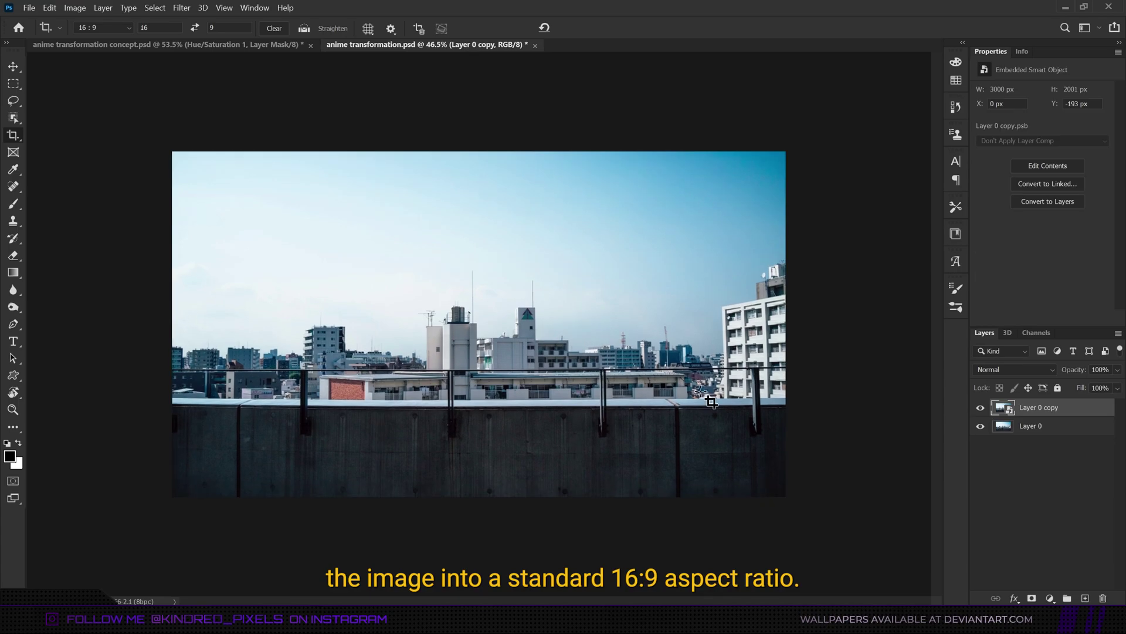
{"action": "left_click", "coordinate": [585, 323]}
{"action": "key", "text": "Return"}
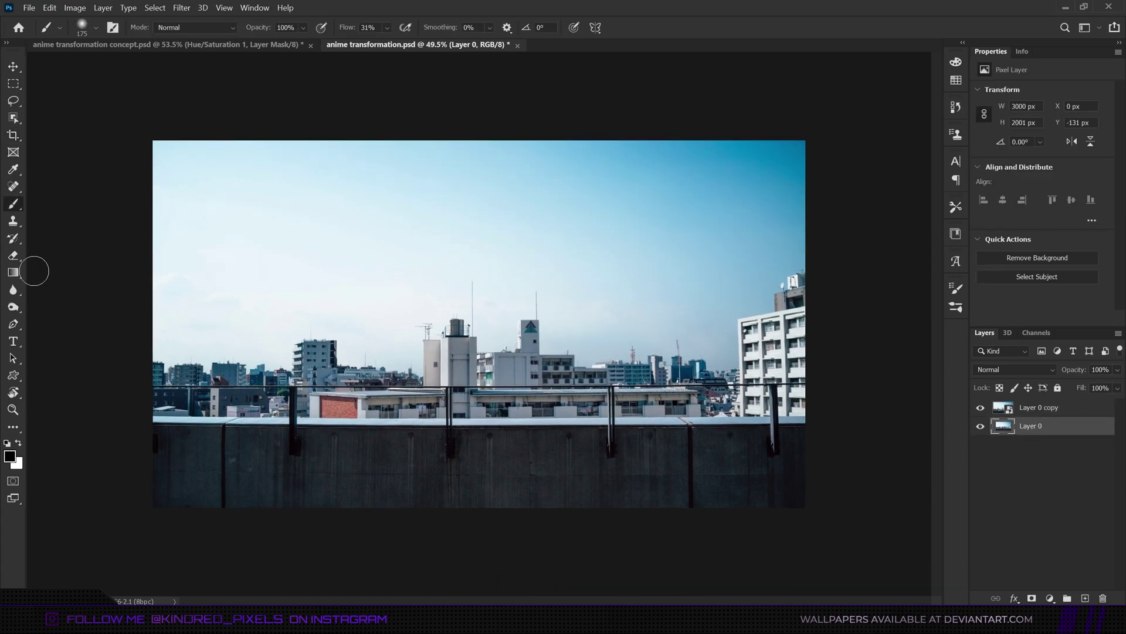
- Add a black-filled layer below the buildings, then reselect Layer 0 copy
{"action": "key", "text": "p"}
{"action": "left_click", "coordinate": [1035, 407]}
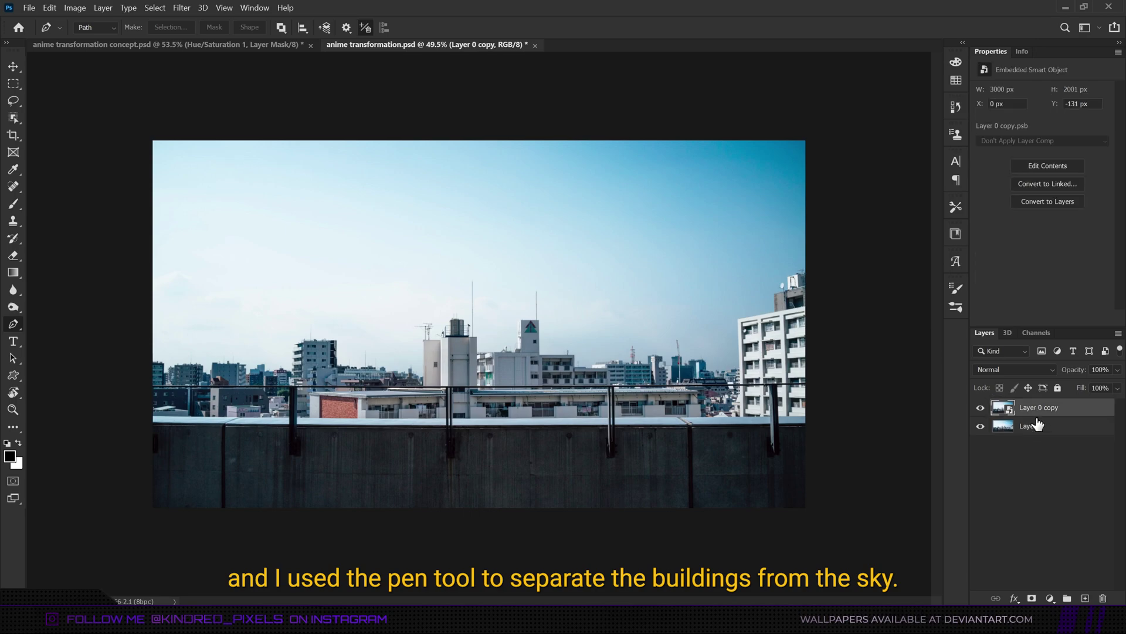
{"action": "left_click", "coordinate": [1085, 598], "text": "ctrl"}
{"action": "key", "text": "alt+BackSpace"}
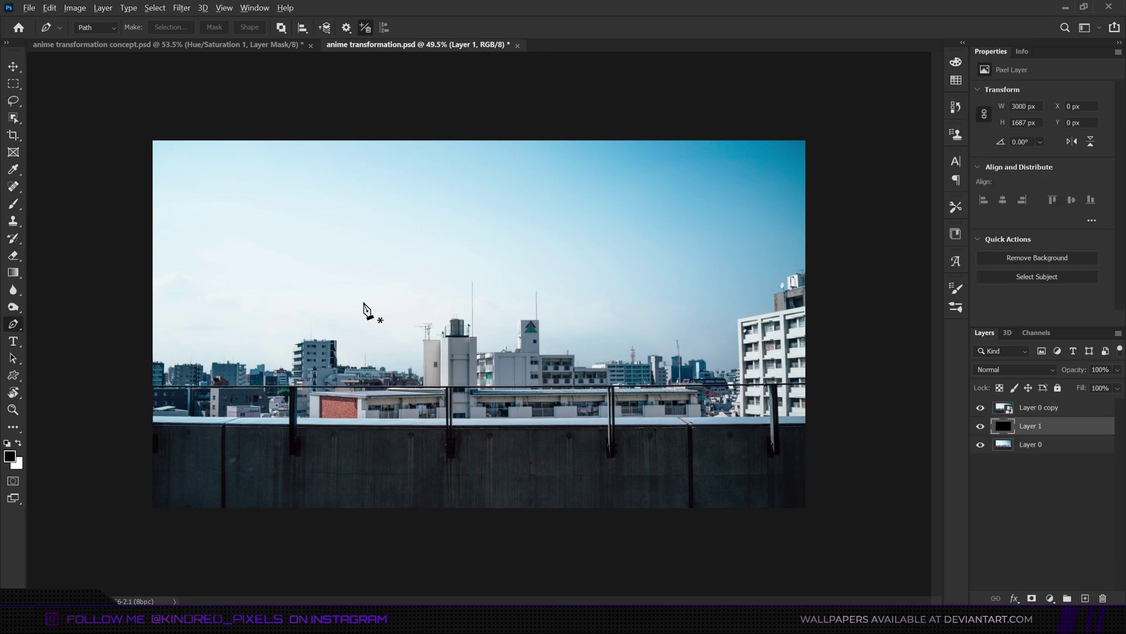
{"action": "left_click", "coordinate": [1037, 407]}
- Trace the skyline path along the rooftop, building edge, crane and red lattice tower
{"action": "scroll", "coordinate": [811, 315], "scroll_direction": "up", "scroll_amount": 5}
{"action": "scroll", "coordinate": [764, 233], "scroll_direction": "up", "scroll_amount": 3}
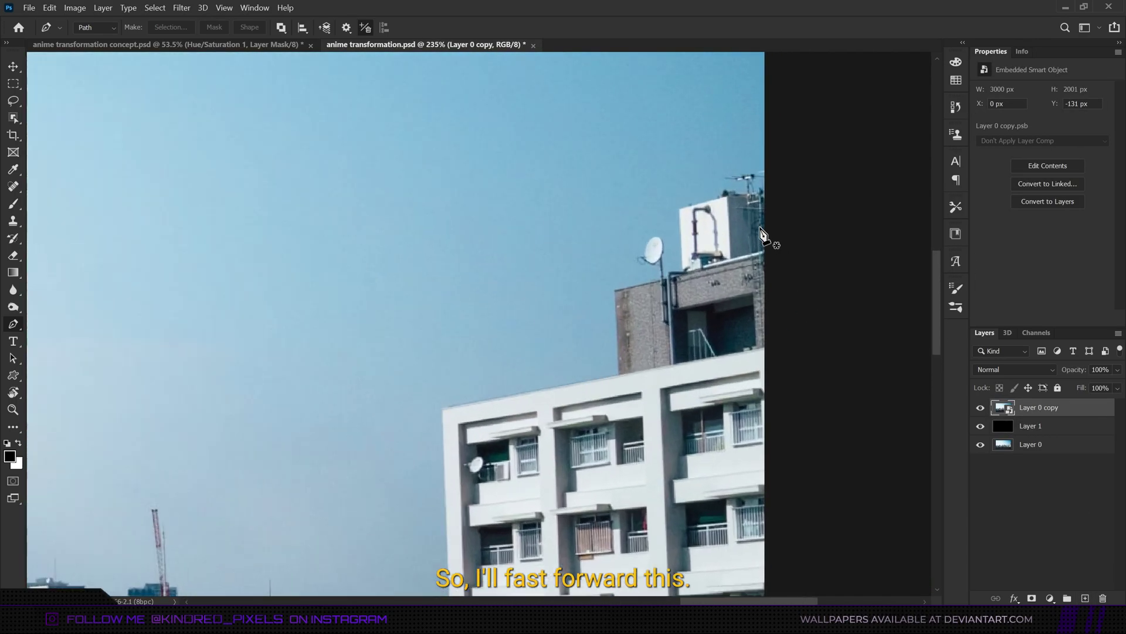
{"action": "scroll", "coordinate": [772, 244], "scroll_direction": "up", "scroll_amount": 4}
{"action": "left_click", "coordinate": [724, 187]}
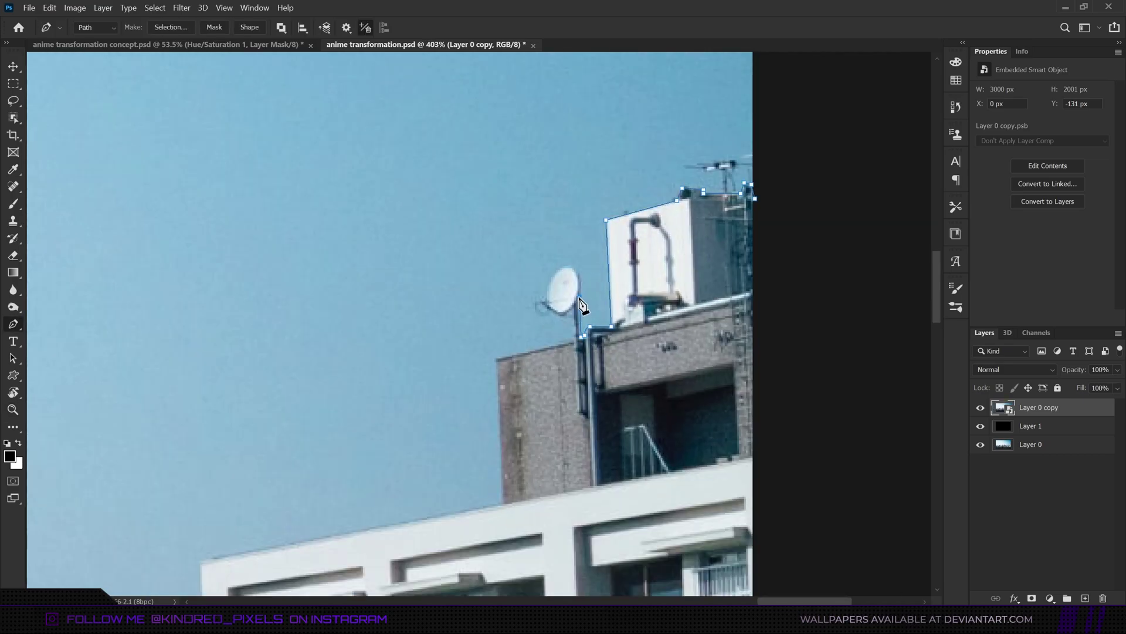
{"action": "scroll", "coordinate": [612, 229], "scroll_direction": "down", "scroll_amount": 3}
{"action": "scroll", "coordinate": [606, 317], "scroll_direction": "up", "scroll_amount": 2}
{"action": "left_click", "coordinate": [669, 300]}
{"action": "left_click", "coordinate": [603, 307]}
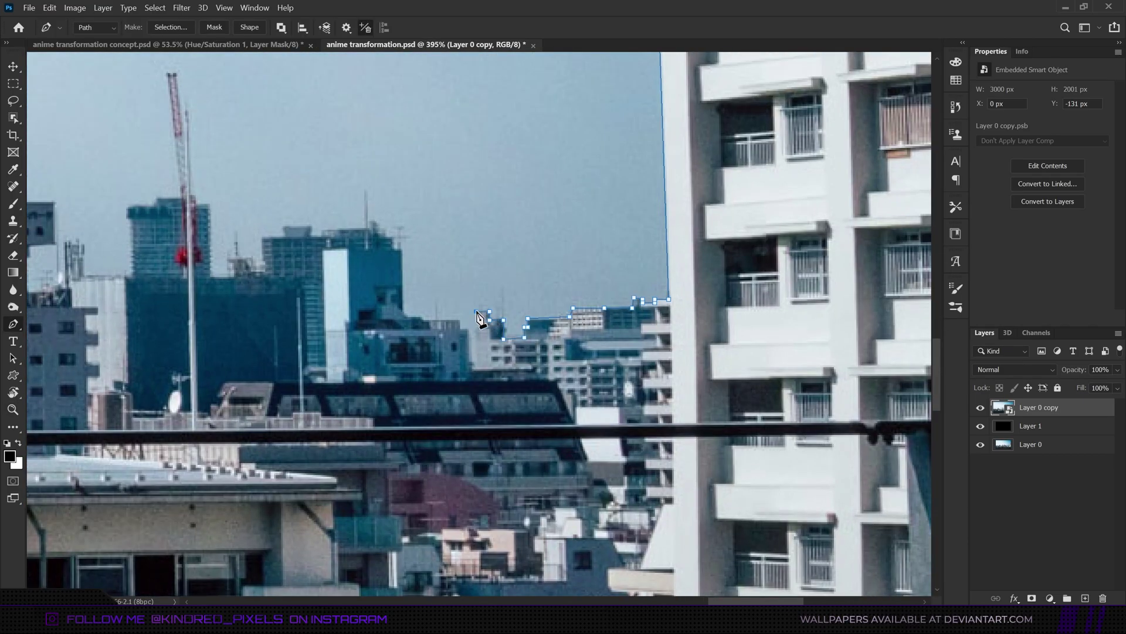
{"action": "scroll", "coordinate": [404, 322], "scroll_direction": "left", "scroll_amount": 5}
{"action": "scroll", "coordinate": [434, 329], "scroll_direction": "up", "scroll_amount": 3}
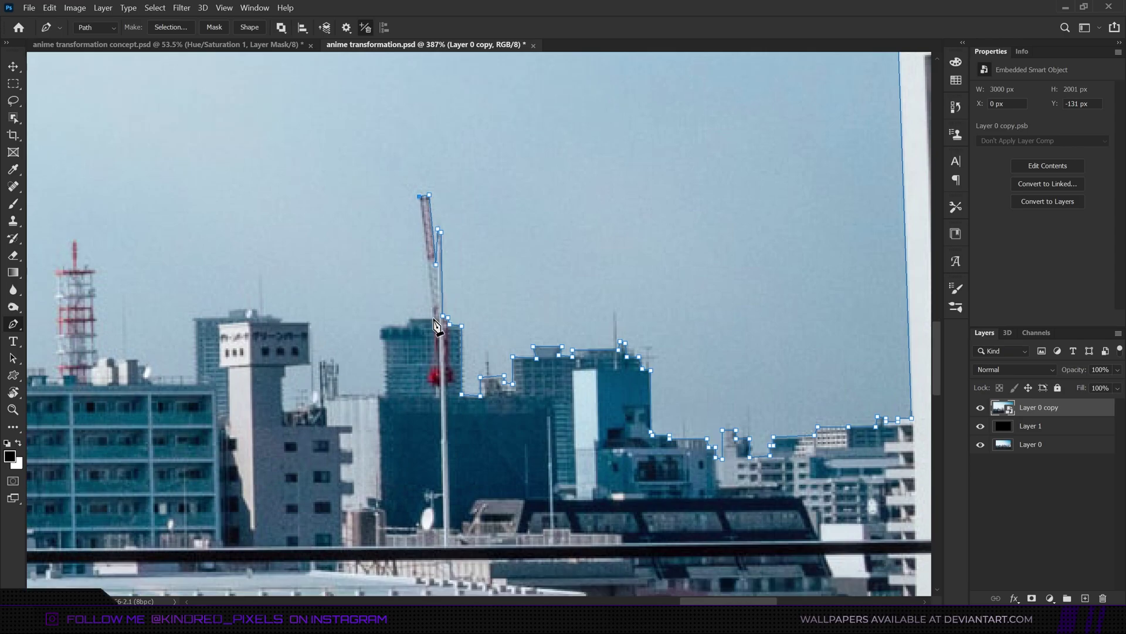
{"action": "scroll", "coordinate": [528, 381], "scroll_direction": "left", "scroll_amount": 5}
{"action": "left_click", "coordinate": [579, 398]}
{"action": "scroll", "coordinate": [528, 381], "scroll_direction": "left", "scroll_amount": 5}
{"action": "left_click", "coordinate": [593, 358]}
{"action": "left_click", "coordinate": [592, 268]}
{"action": "left_click", "coordinate": [572, 238]}
{"action": "left_click", "coordinate": [553, 271]}
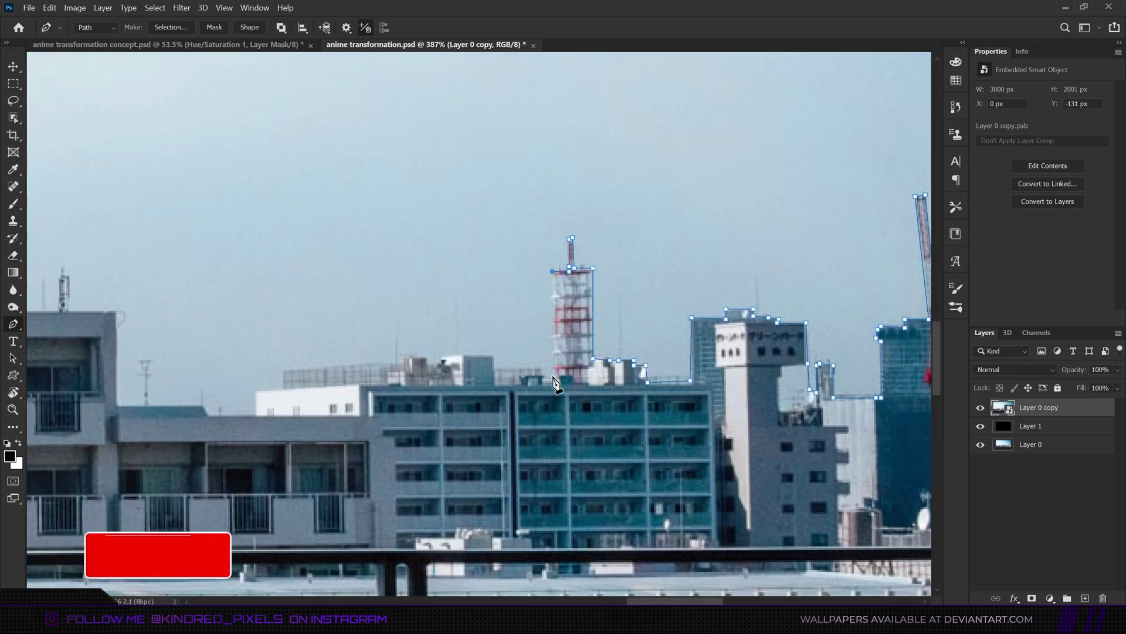
{"action": "scroll", "coordinate": [586, 369], "scroll_direction": "left", "scroll_amount": 3}
{"action": "left_click", "coordinate": [652, 355]}
{"action": "left_click", "coordinate": [601, 356]}
- Continue the path around the water tower, left building, low rooftops and tall balconied building
{"action": "scroll", "coordinate": [603, 369], "scroll_direction": "down", "scroll_amount": 3}
{"action": "scroll", "coordinate": [420, 334], "scroll_direction": "left", "scroll_amount": 5}
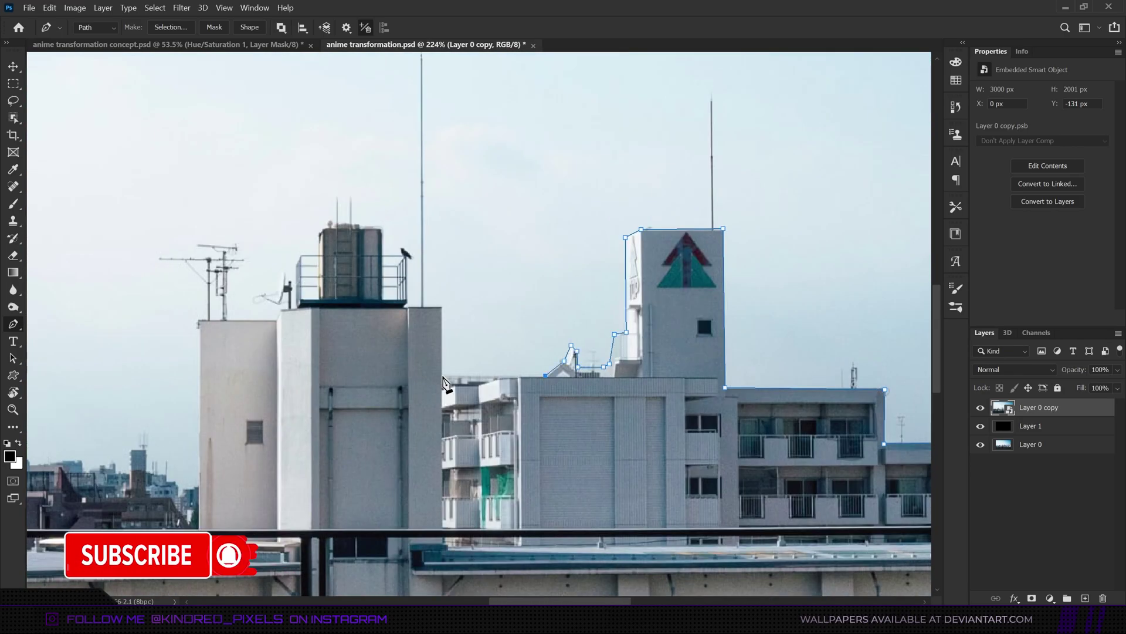
{"action": "scroll", "coordinate": [415, 334], "scroll_direction": "left", "scroll_amount": 5}
{"action": "left_click", "coordinate": [613, 298]}
{"action": "left_click", "coordinate": [601, 287]}
{"action": "left_click", "coordinate": [582, 270]}
{"action": "left_click", "coordinate": [531, 269]}
{"action": "left_click", "coordinate": [497, 299]}
{"action": "left_click", "coordinate": [494, 351]}
{"action": "scroll", "coordinate": [587, 305], "scroll_direction": "down", "scroll_amount": 3}
{"action": "scroll", "coordinate": [671, 304], "scroll_direction": "up", "scroll_amount": 2}
{"action": "left_click", "coordinate": [398, 364]}
{"action": "left_click", "coordinate": [398, 529]}
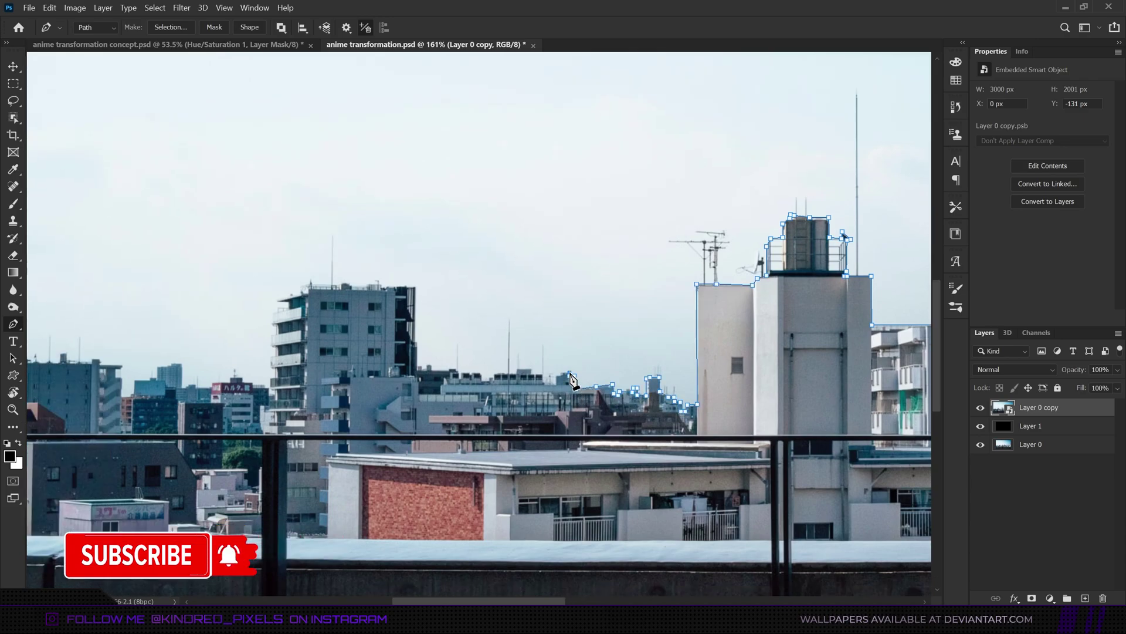
{"action": "scroll", "coordinate": [463, 380], "scroll_direction": "left", "scroll_amount": 5}
{"action": "scroll", "coordinate": [716, 296], "scroll_direction": "up", "scroll_amount": 3}
{"action": "left_click", "coordinate": [824, 311]}
{"action": "left_click", "coordinate": [824, 211]}
{"action": "left_click", "coordinate": [614, 216]}
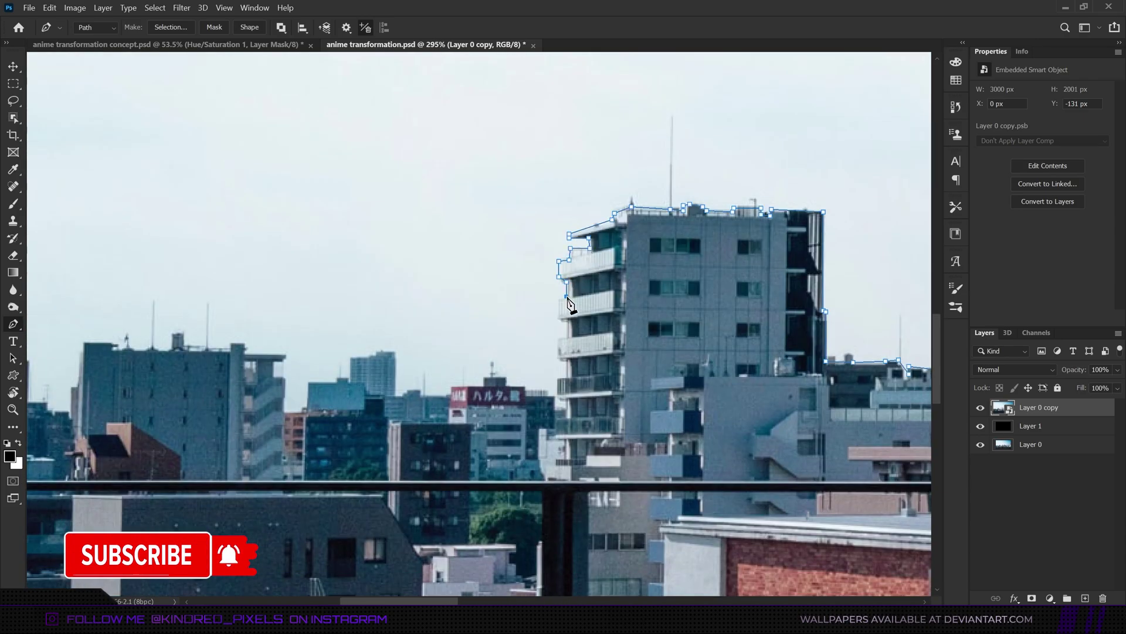
{"action": "left_click", "coordinate": [569, 236]}
{"action": "left_click", "coordinate": [557, 357]}
{"action": "left_click", "coordinate": [509, 378]}
{"action": "scroll", "coordinate": [616, 387], "scroll_direction": "down", "scroll_amount": 3}
{"action": "scroll", "coordinate": [411, 364], "scroll_direction": "down", "scroll_amount": 2}
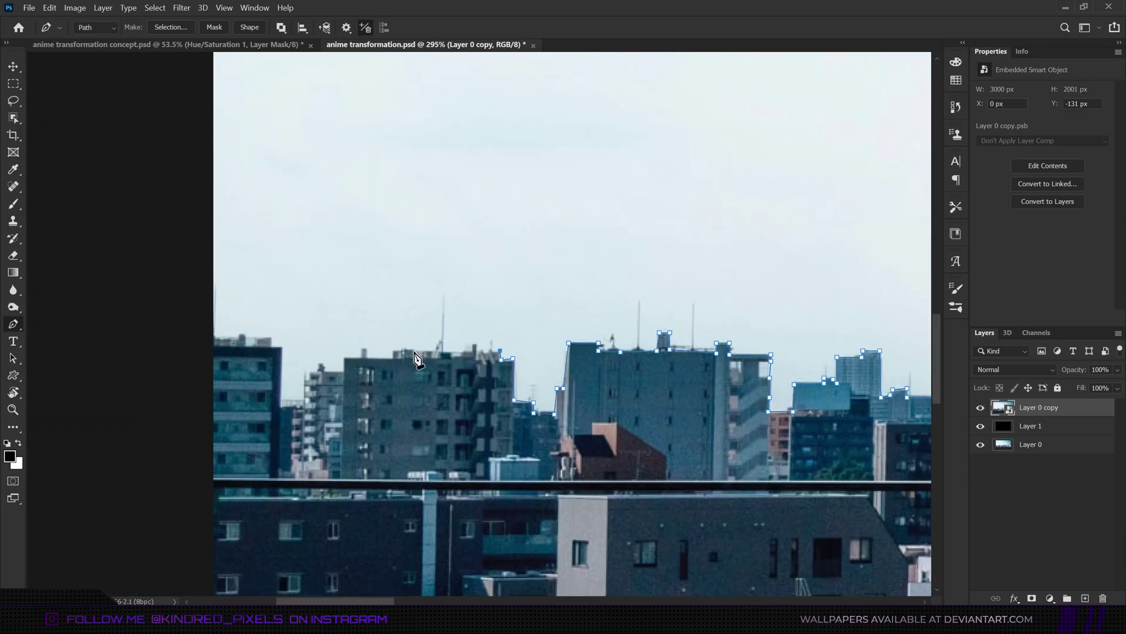
{"action": "scroll", "coordinate": [325, 343], "scroll_direction": "down", "scroll_amount": 2}
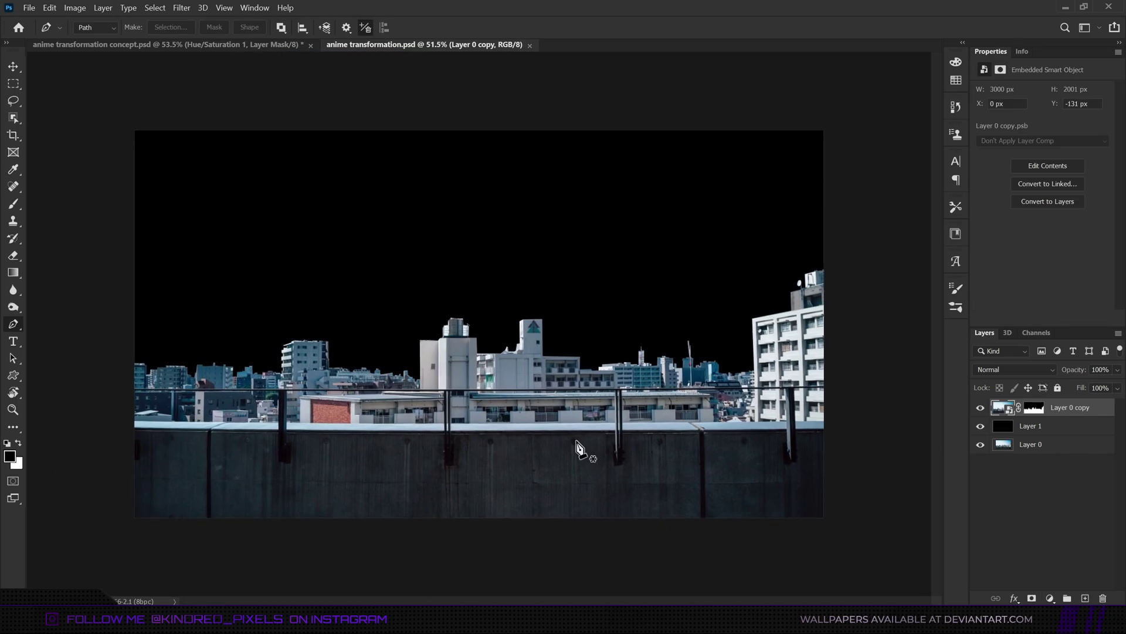
{"action": "scroll", "coordinate": [578, 448], "scroll_direction": "up", "scroll_amount": 1}
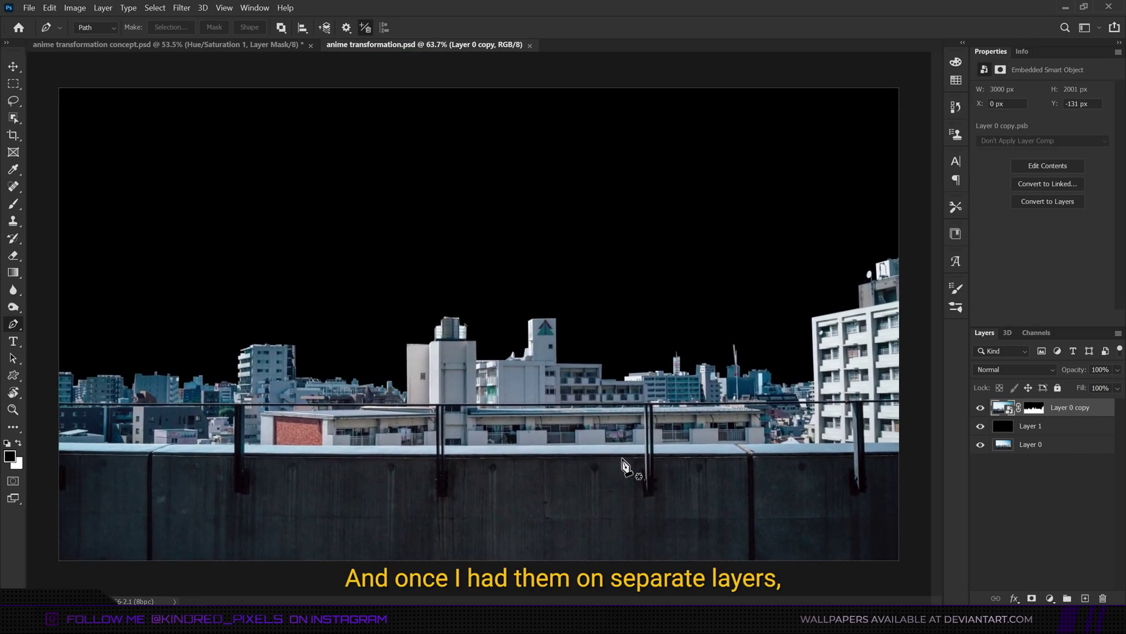
- Add a Hue/Saturation layer clipped to the buildings, with Hue +42 and Lightness -77
{"action": "scroll", "coordinate": [624, 463], "scroll_direction": "down", "scroll_amount": 2}
{"action": "left_click", "coordinate": [1050, 597]}
{"action": "left_click", "coordinate": [1074, 468]}
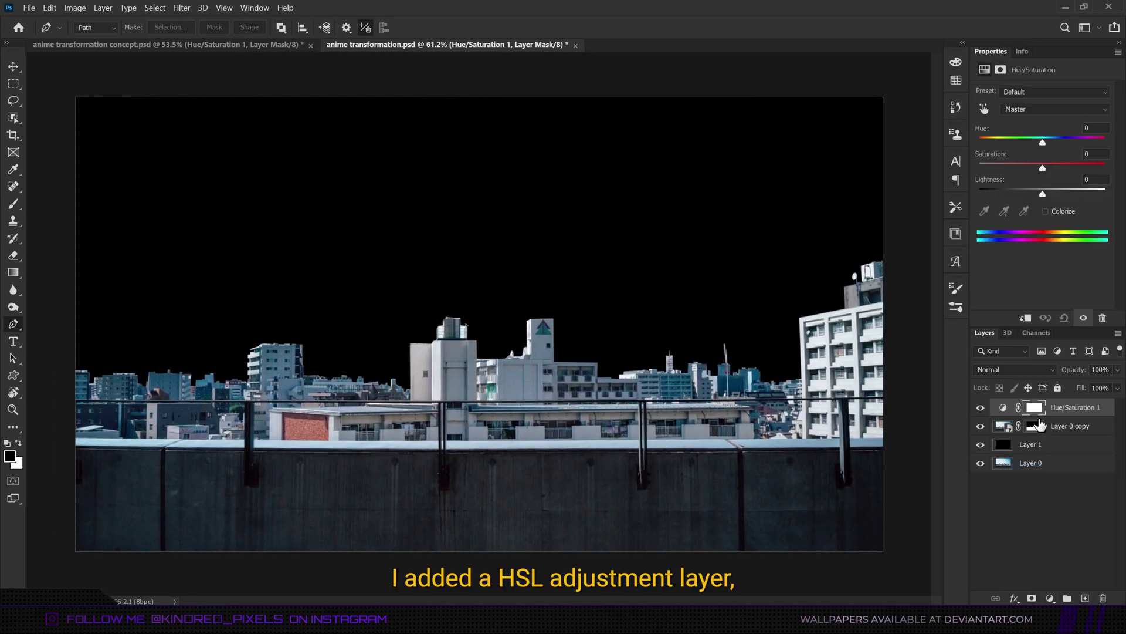
{"action": "right_click", "coordinate": [1071, 418]}
{"action": "left_click", "coordinate": [939, 295]}
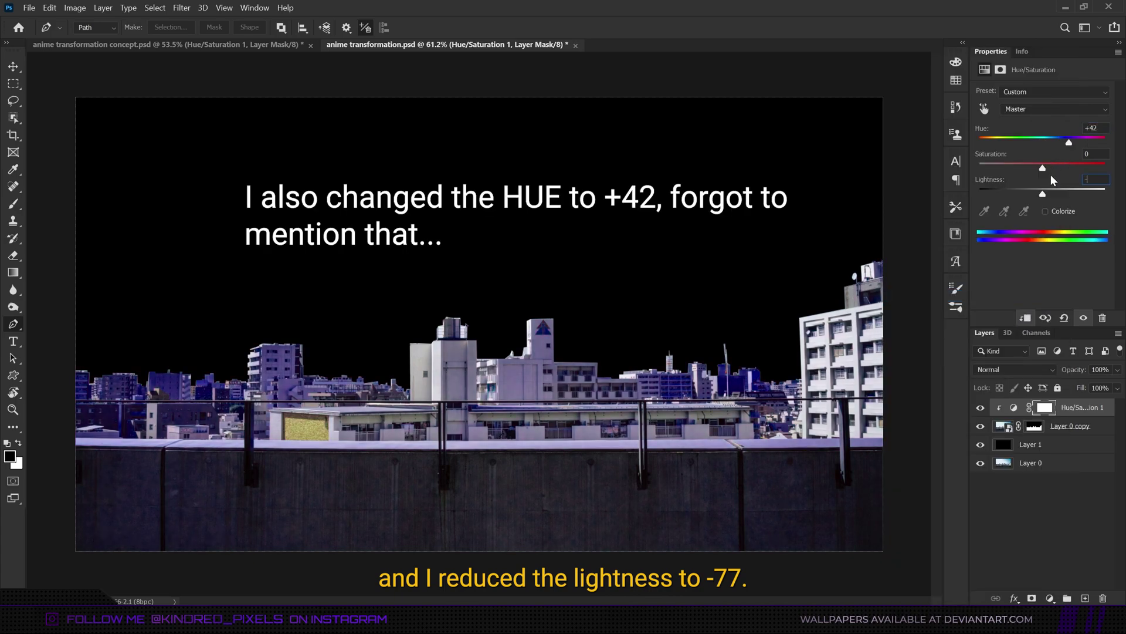
{"action": "type", "text": "77"}
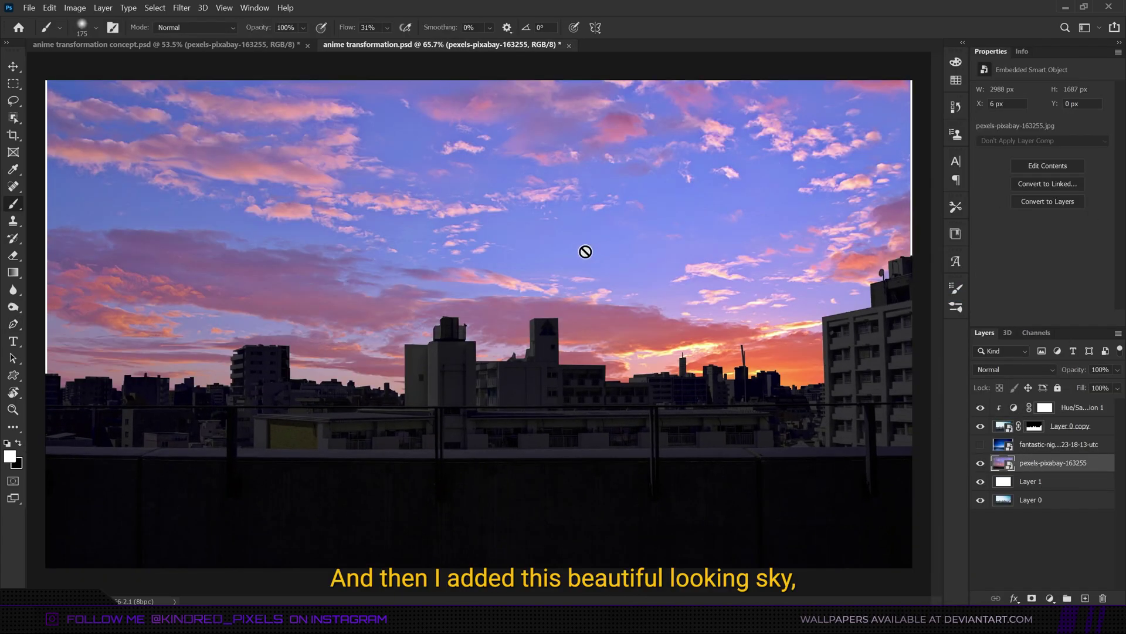
- Flip the sunset sky horizontally and enlarge it to cover the frame
{"action": "key", "text": "ctrl+t"}
{"action": "right_click", "coordinate": [642, 240]}
{"action": "left_click", "coordinate": [695, 200]}
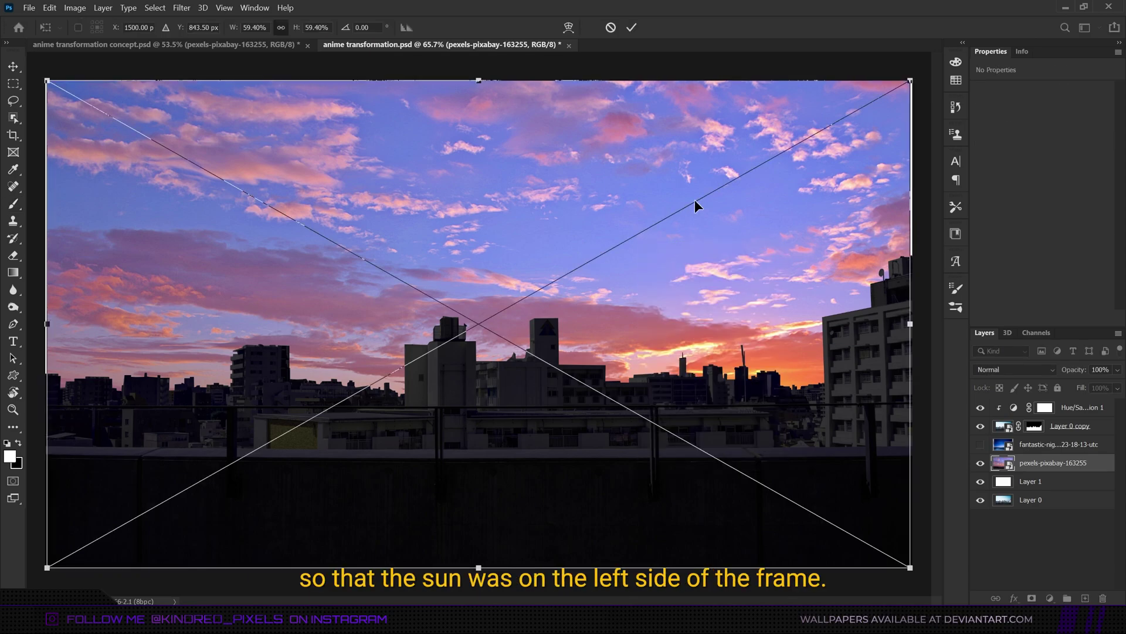
{"action": "right_click", "coordinate": [695, 199]}
{"action": "left_click", "coordinate": [775, 413]}
{"action": "left_click_drag", "start_coordinate": [733, 376], "coordinate": [599, 312]}
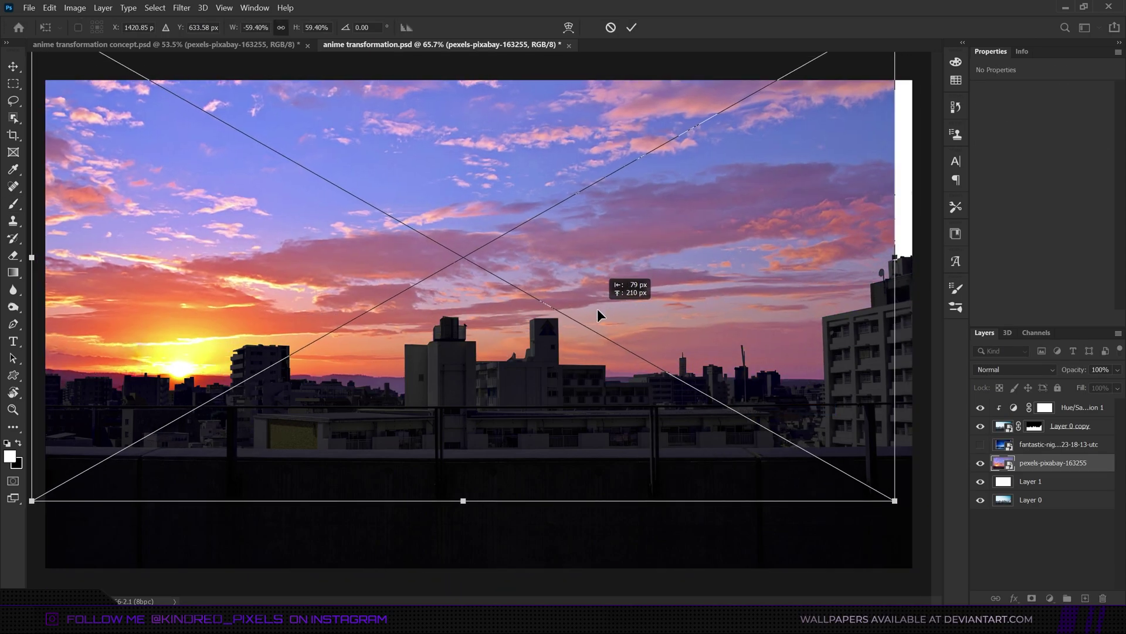
- Show the night-sky layer, set it to Overlay, and enlarge it beyond the canvas
{"action": "scroll", "coordinate": [598, 312], "scroll_direction": "down", "scroll_amount": 2}
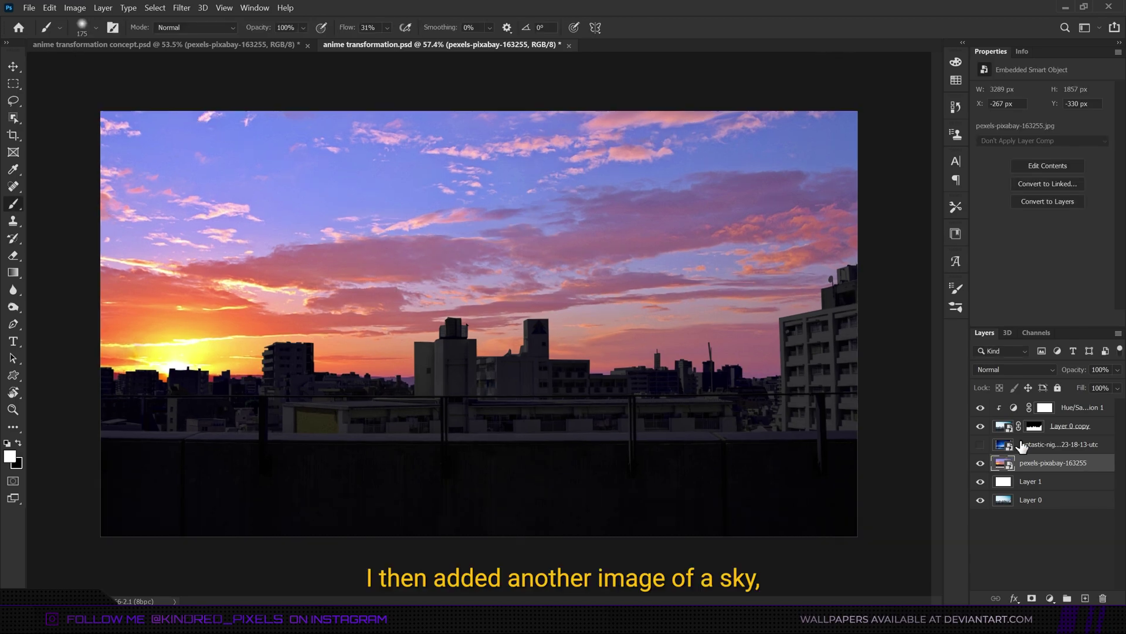
{"action": "left_click", "coordinate": [1006, 446]}
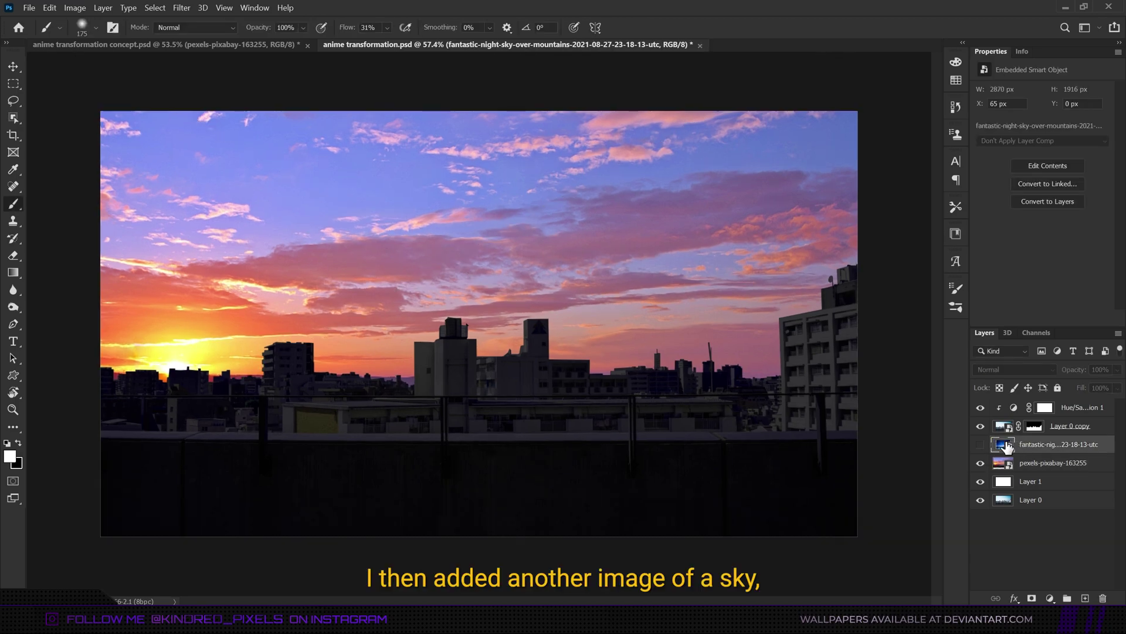
{"action": "left_click", "coordinate": [980, 444]}
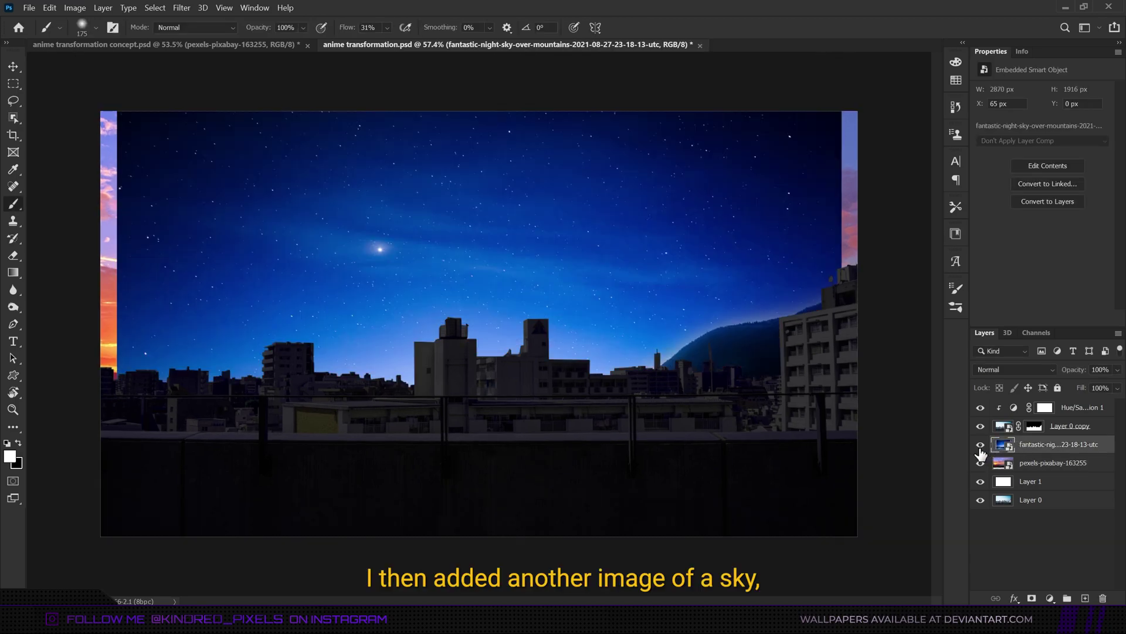
{"action": "left_click", "coordinate": [1006, 369]}
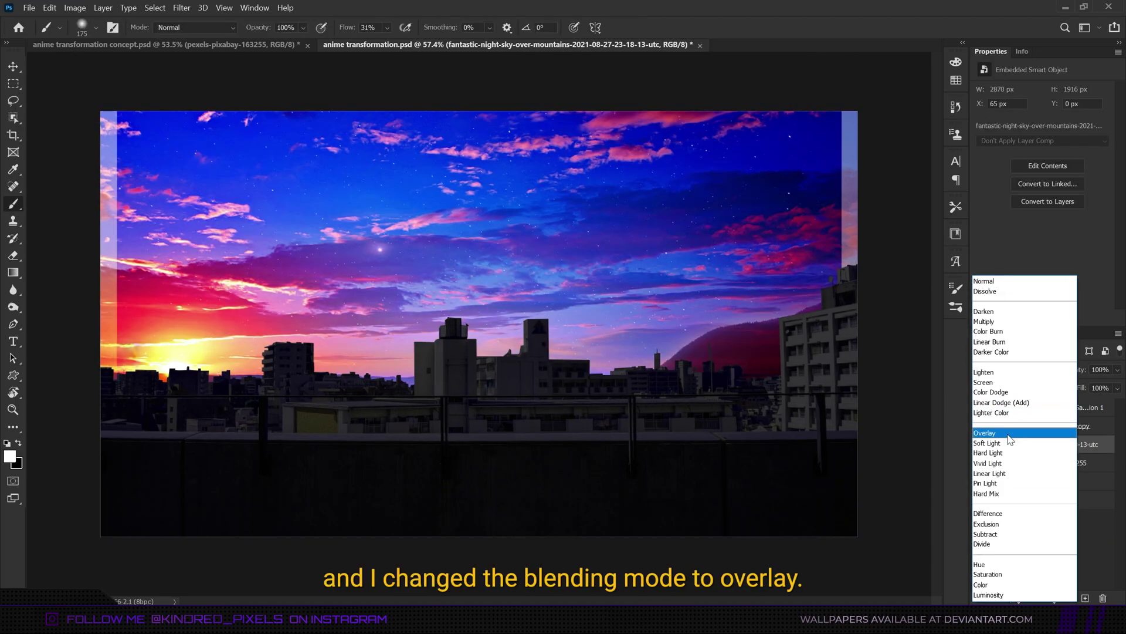
{"action": "left_click", "coordinate": [1010, 437]}
{"action": "key", "text": "ctrl+t"}
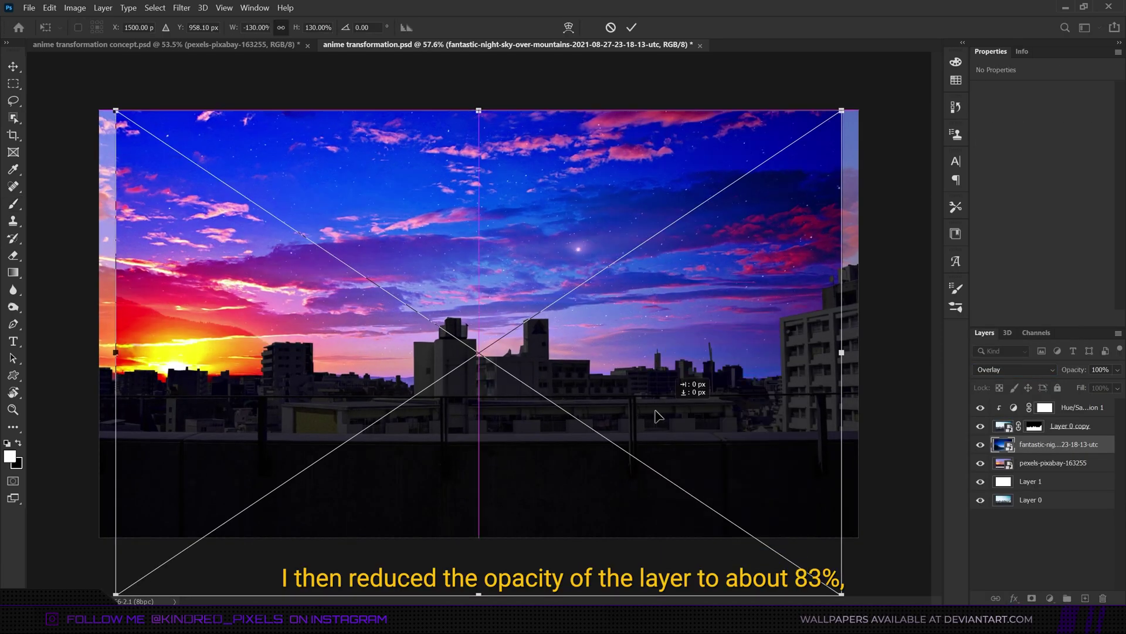
{"action": "left_click_drag", "start_coordinate": [217, 27], "coordinate": [227, 35]}
{"action": "key", "text": "Return"}
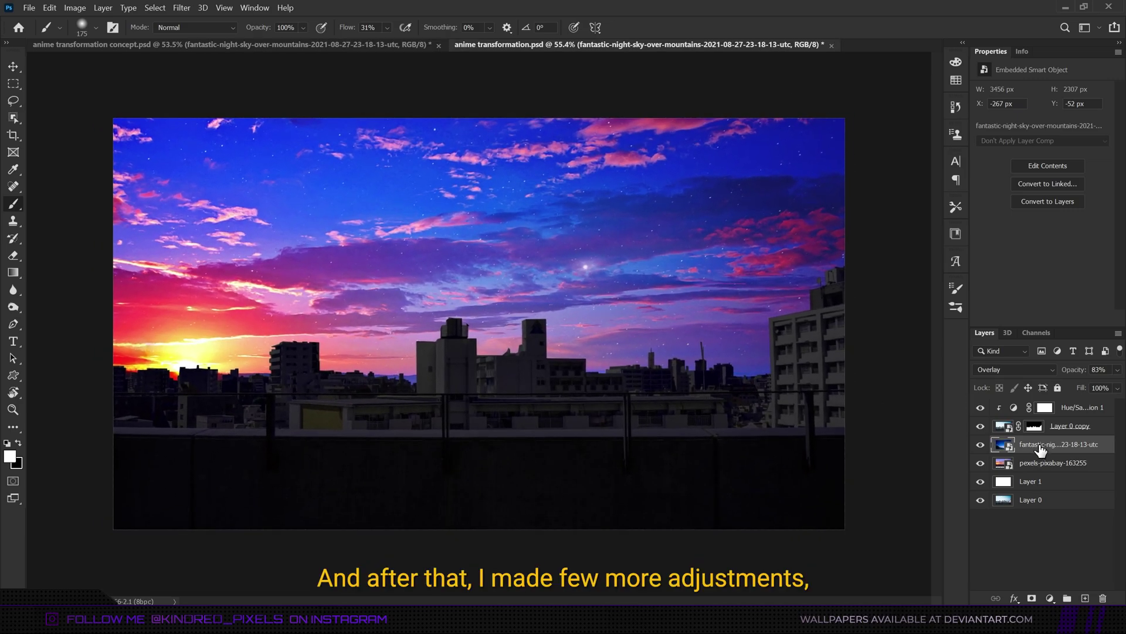
- Move the sky layer up and slightly left
{"action": "key", "text": "ctrl+t"}
{"action": "left_click_drag", "start_coordinate": [684, 433], "coordinate": [653, 407]}
{"action": "key", "text": "Return"}
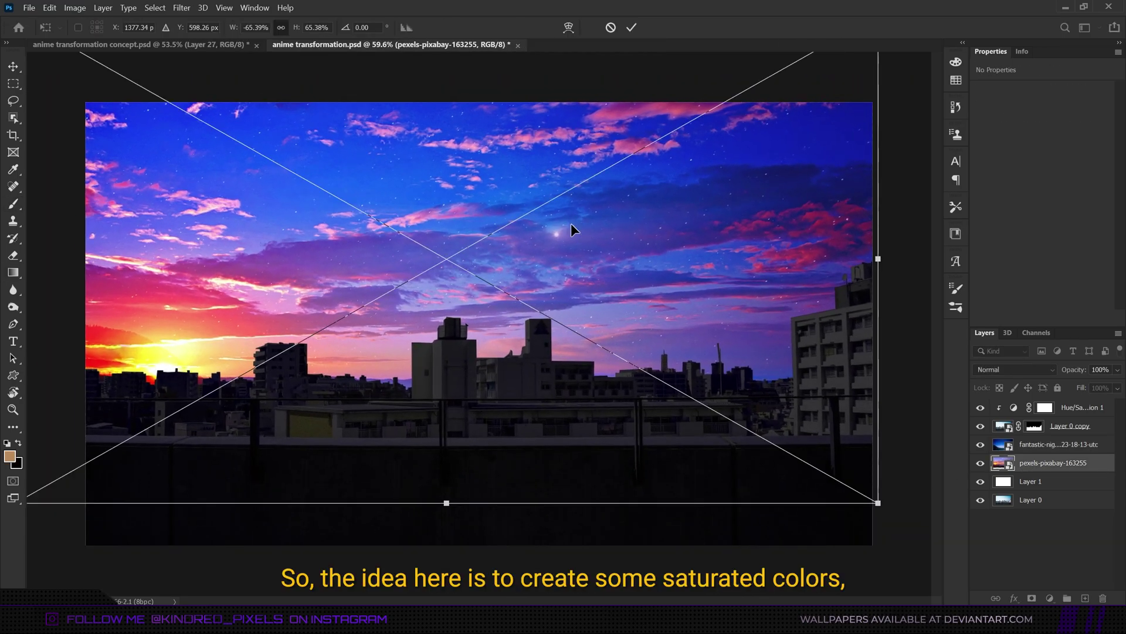
- Scale down the sunset sky proportionally so its sun sits above the left skyline
{"action": "left_click_drag", "start_coordinate": [880, 502], "coordinate": [872, 505]}
{"action": "left_click_drag", "start_coordinate": [757, 449], "coordinate": [757, 434]}
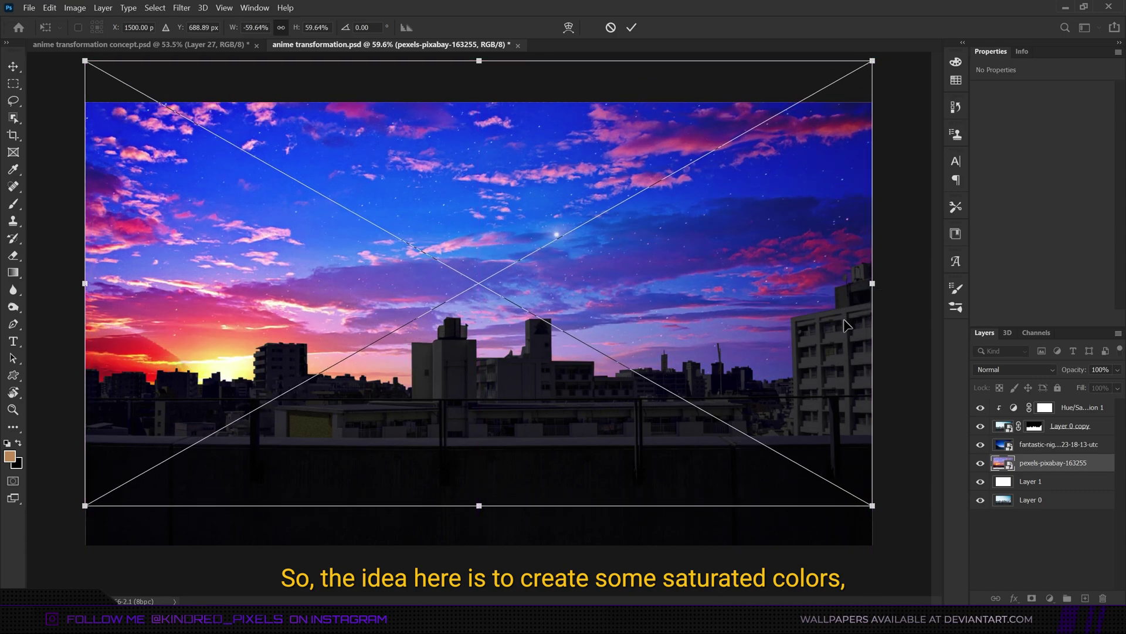
{"action": "left_click", "coordinate": [280, 28]}
{"action": "left_click_drag", "start_coordinate": [479, 505], "coordinate": [520, 452]}
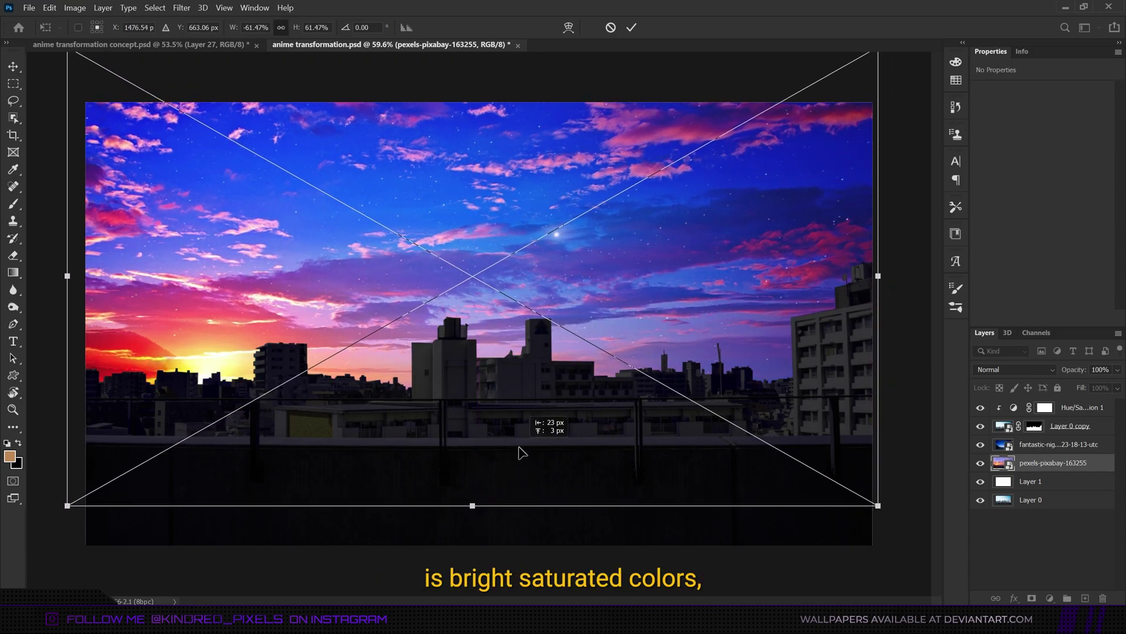
{"action": "key", "text": "Return"}
{"action": "scroll", "coordinate": [855, 252], "scroll_direction": "up", "scroll_amount": 1}
{"action": "scroll", "coordinate": [669, 297], "scroll_direction": "down", "scroll_amount": 2}
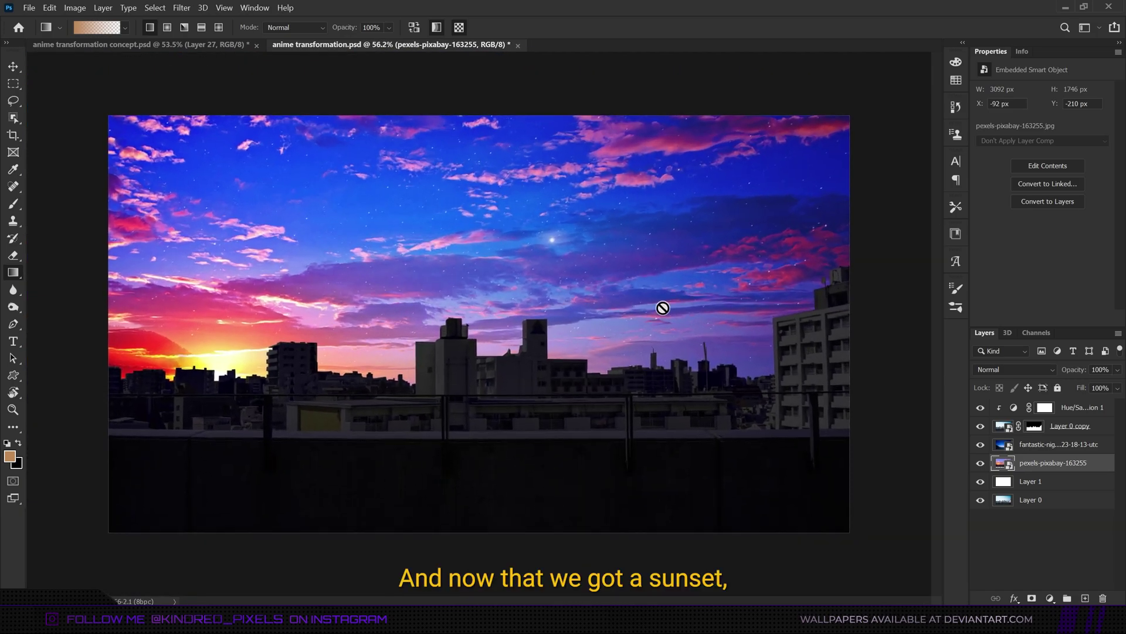
{"action": "scroll", "coordinate": [666, 304], "scroll_direction": "up", "scroll_amount": 1}
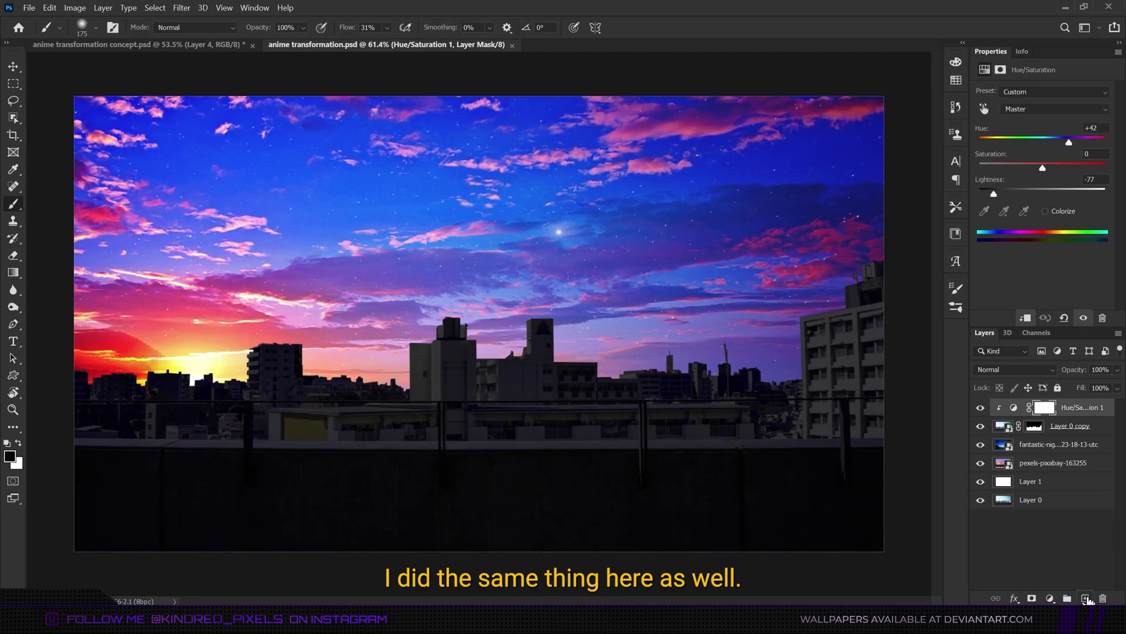
- Add clipped Layer 2 with a red Color Dodge gradient over the buildings at about 50% opacity
{"action": "left_click", "coordinate": [1087, 598]}
{"action": "right_click", "coordinate": [1056, 407]}
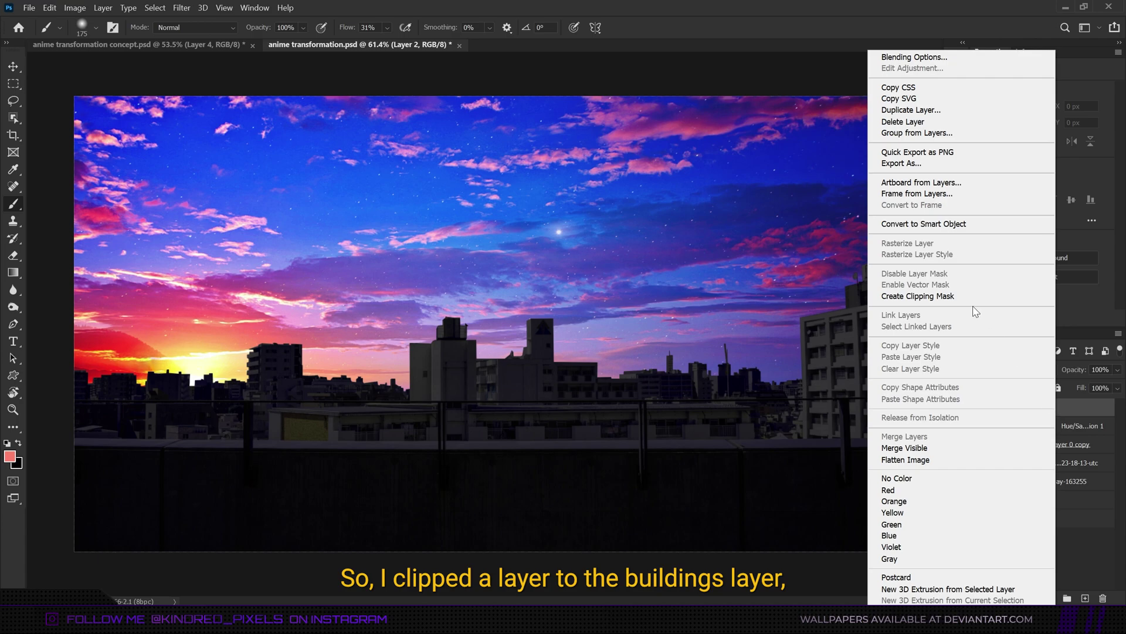
{"action": "left_click", "coordinate": [973, 296]}
{"action": "left_click", "coordinate": [955, 80]}
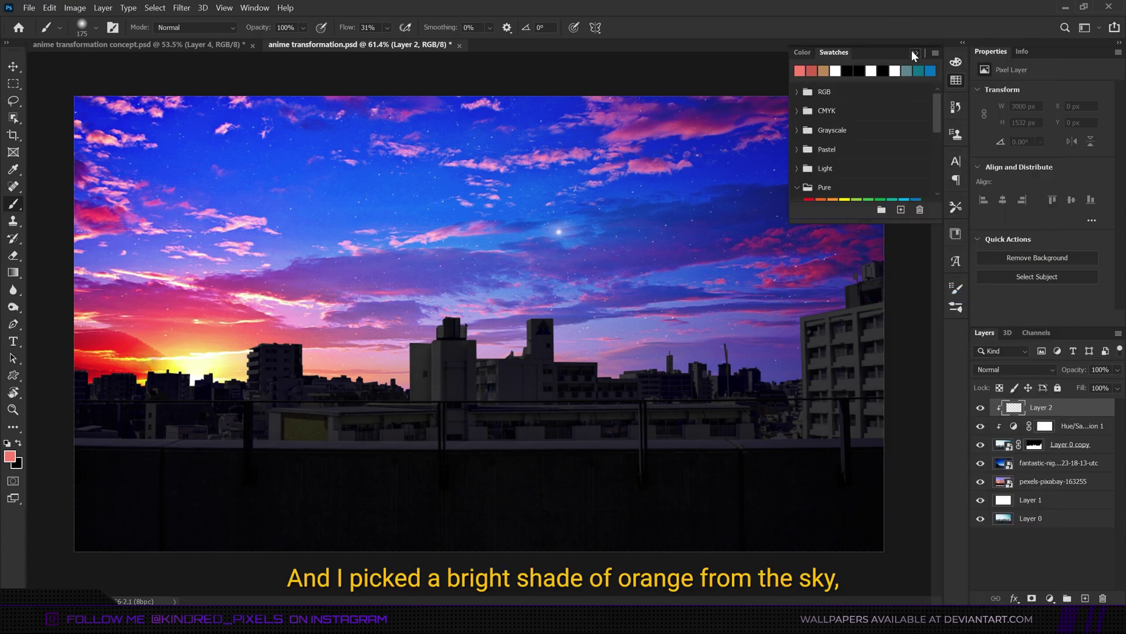
{"action": "left_click", "coordinate": [914, 52]}
{"action": "left_click", "coordinate": [1036, 370]}
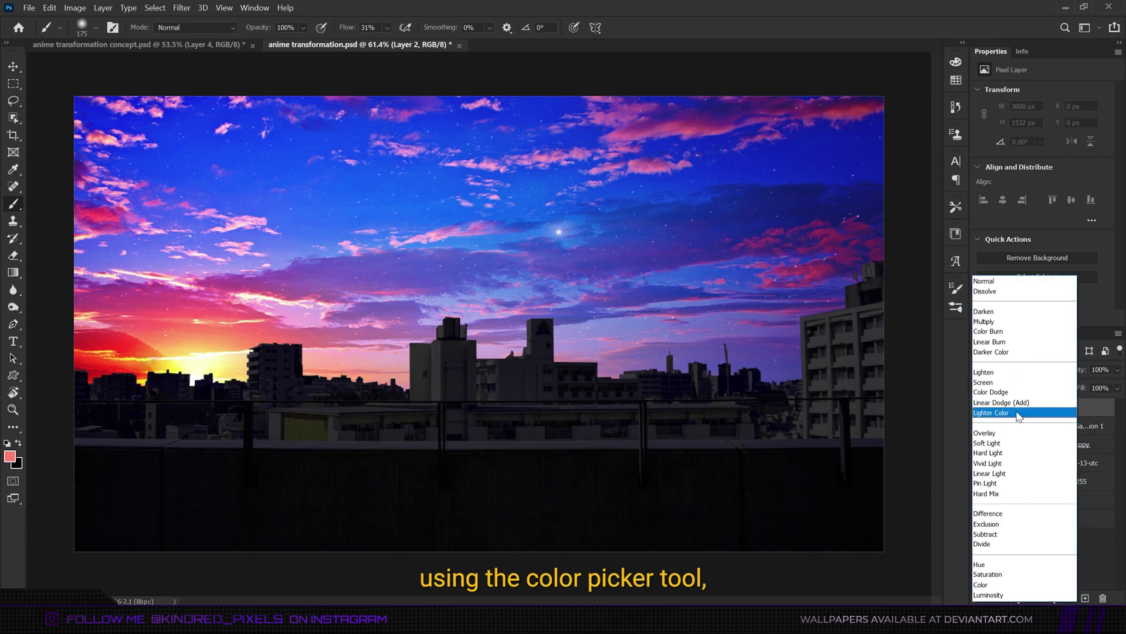
{"action": "left_click", "coordinate": [1019, 392]}
{"action": "left_click", "coordinate": [12, 272]}
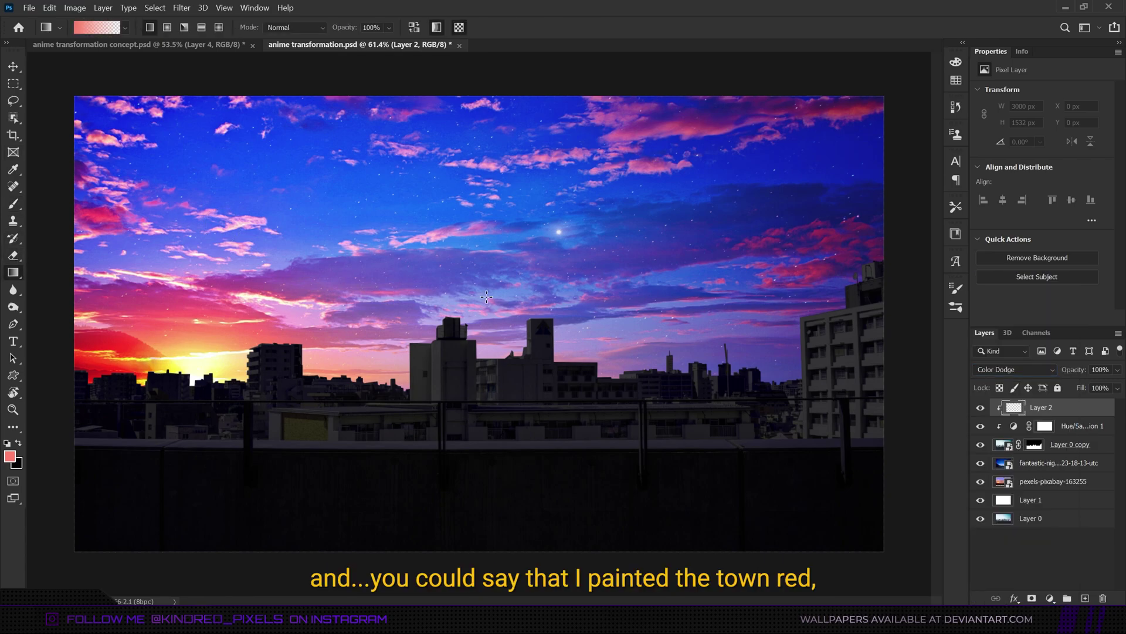
{"action": "left_click_drag", "start_coordinate": [497, 269], "coordinate": [503, 498]}
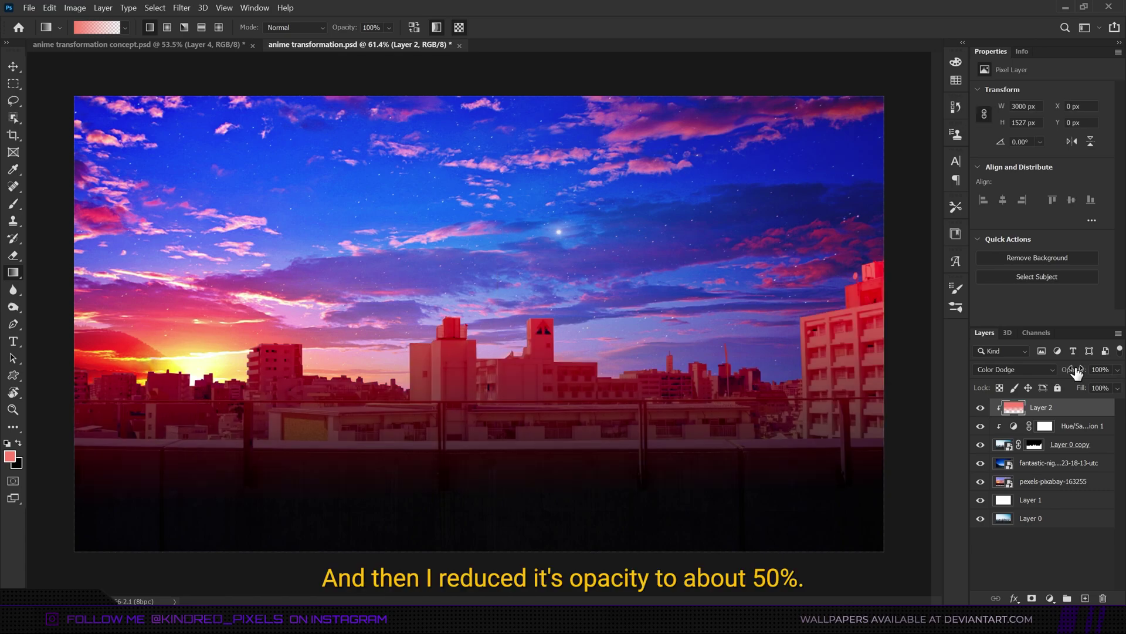
{"action": "left_click_drag", "start_coordinate": [1077, 371], "coordinate": [1050, 373]}
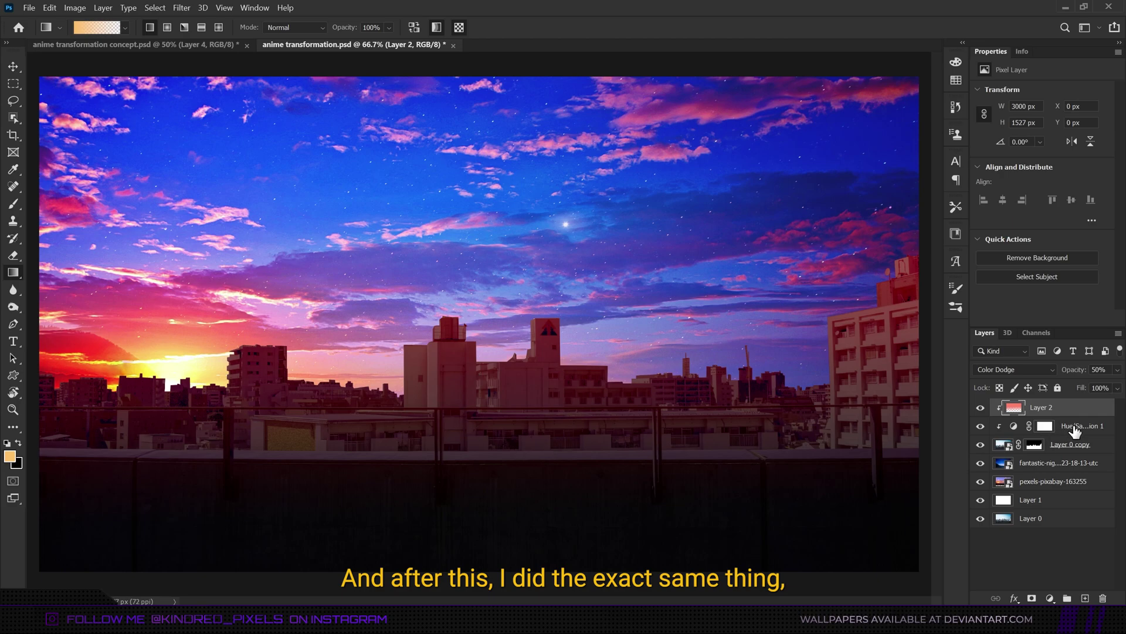
- Add clipped Layer 3 with an orange gradient over the buildings in Overlay mode
{"action": "left_click", "coordinate": [1074, 431]}
{"action": "left_click", "coordinate": [1085, 598]}
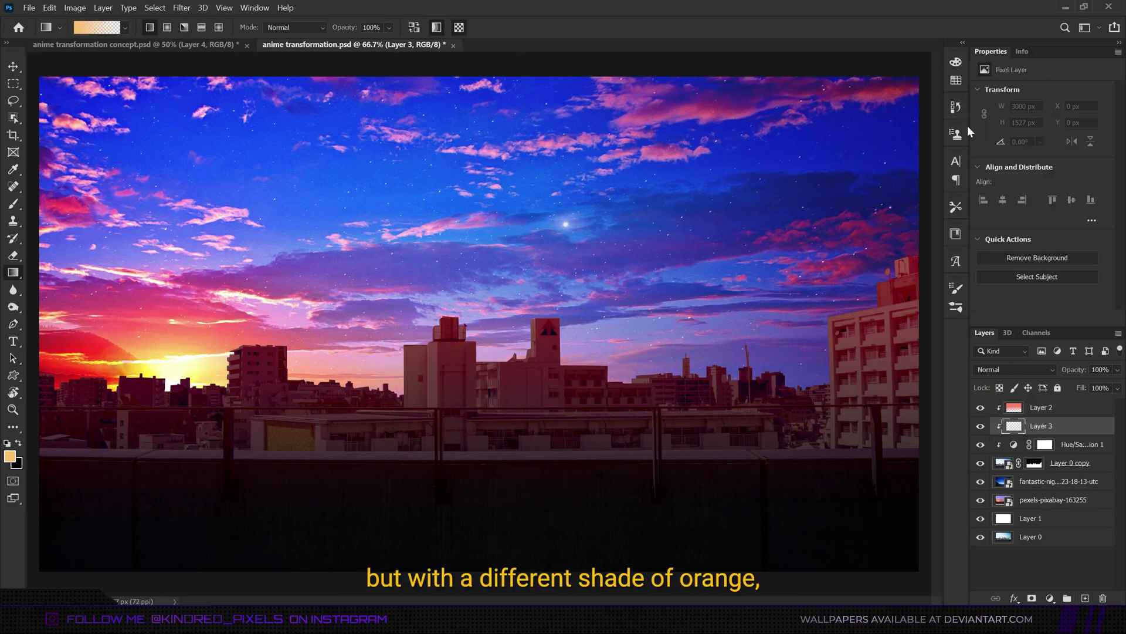
{"action": "left_click", "coordinate": [961, 85]}
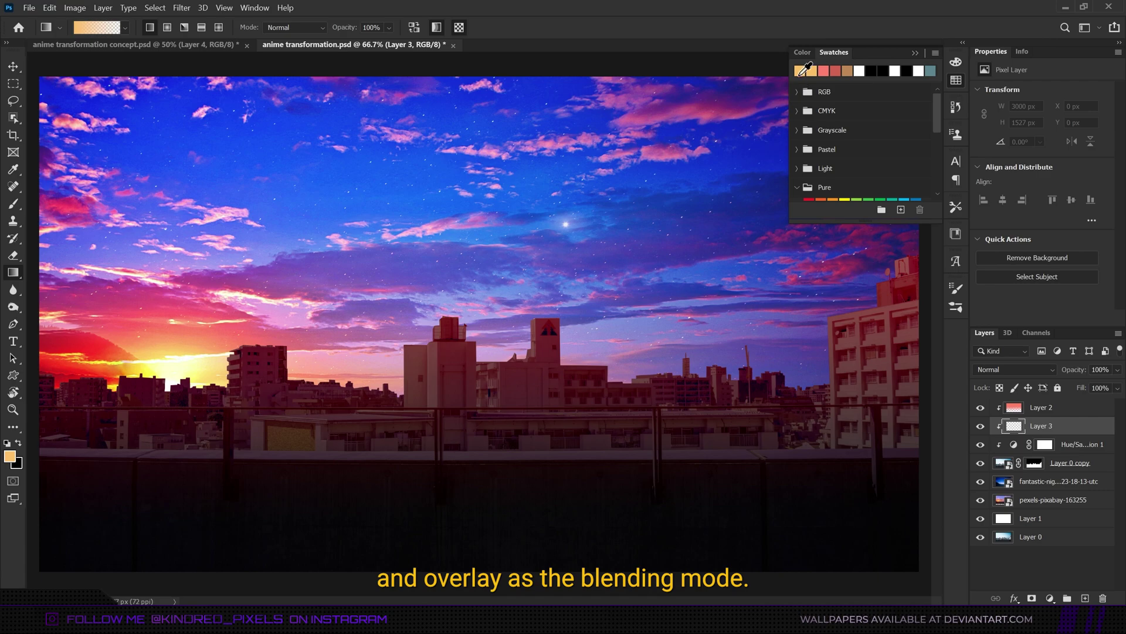
{"action": "left_click", "coordinate": [915, 53]}
{"action": "key", "text": "ctrl+0"}
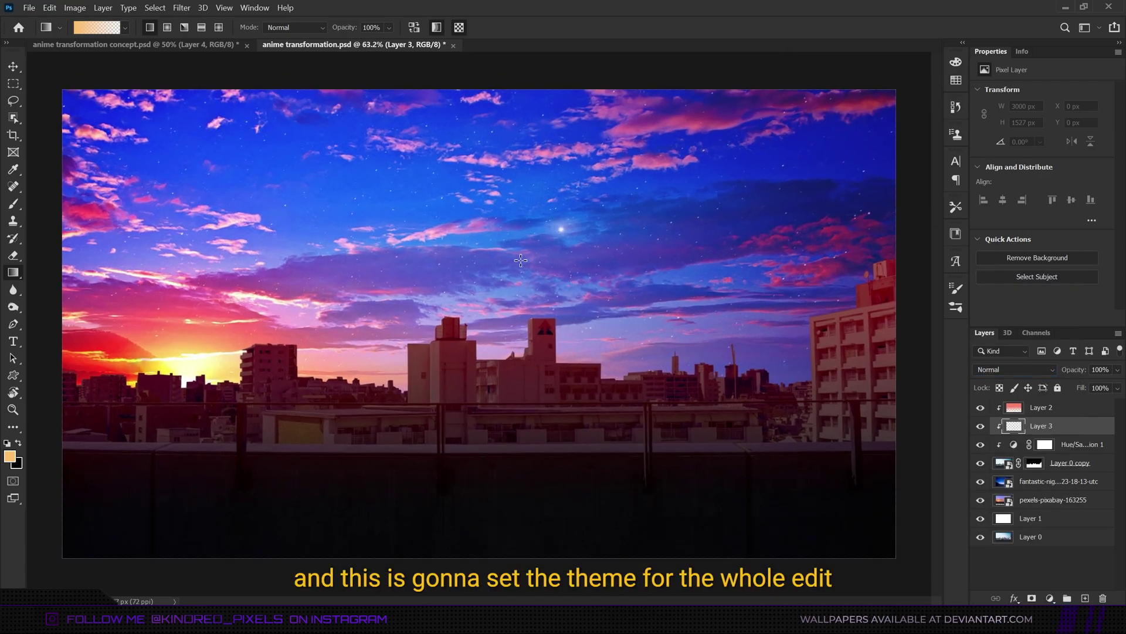
{"action": "left_click_drag", "start_coordinate": [540, 245], "coordinate": [540, 445]}
{"action": "left_click", "coordinate": [1015, 369]}
{"action": "left_click", "coordinate": [990, 424]}
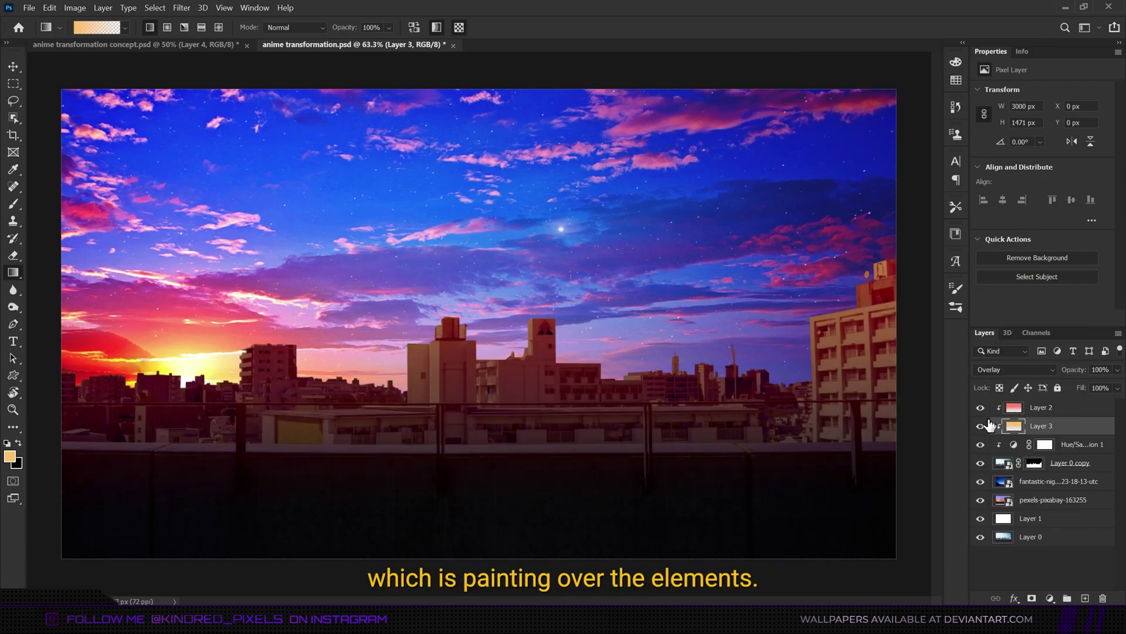
{"action": "key", "text": "ctrl+z"}
{"action": "left_click_drag", "start_coordinate": [533, 422], "coordinate": [528, 494]}
{"action": "left_click", "coordinate": [1015, 369]}
{"action": "left_click", "coordinate": [991, 423]}
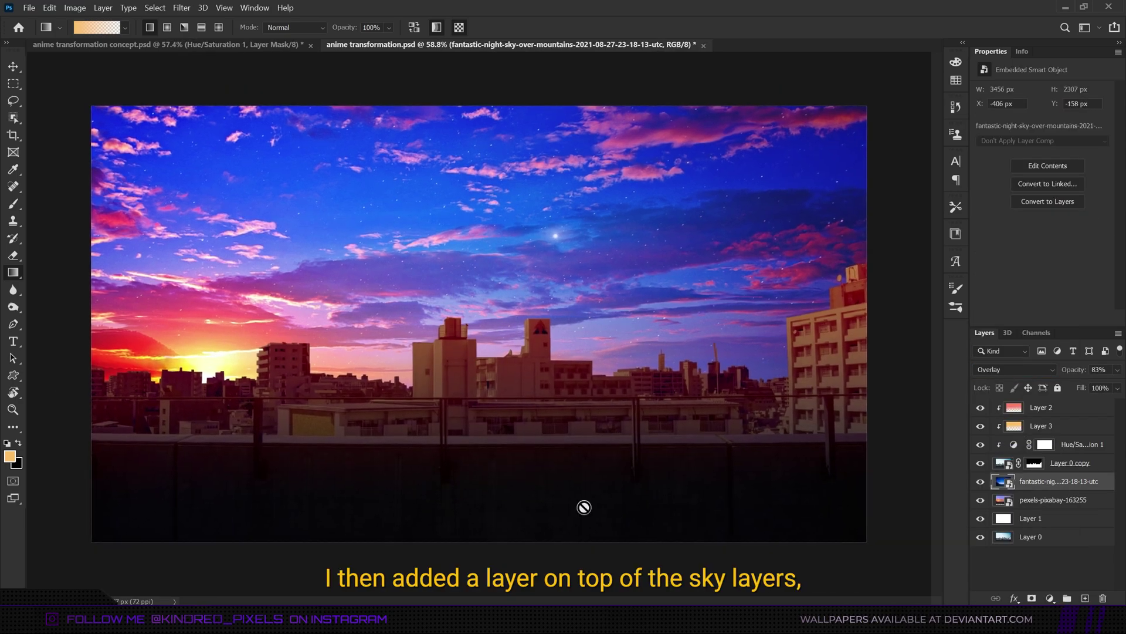
- Add Layer 4 with an orange gradient sampled from the horizon, blended in Overlay
{"action": "left_click", "coordinate": [1085, 598]}
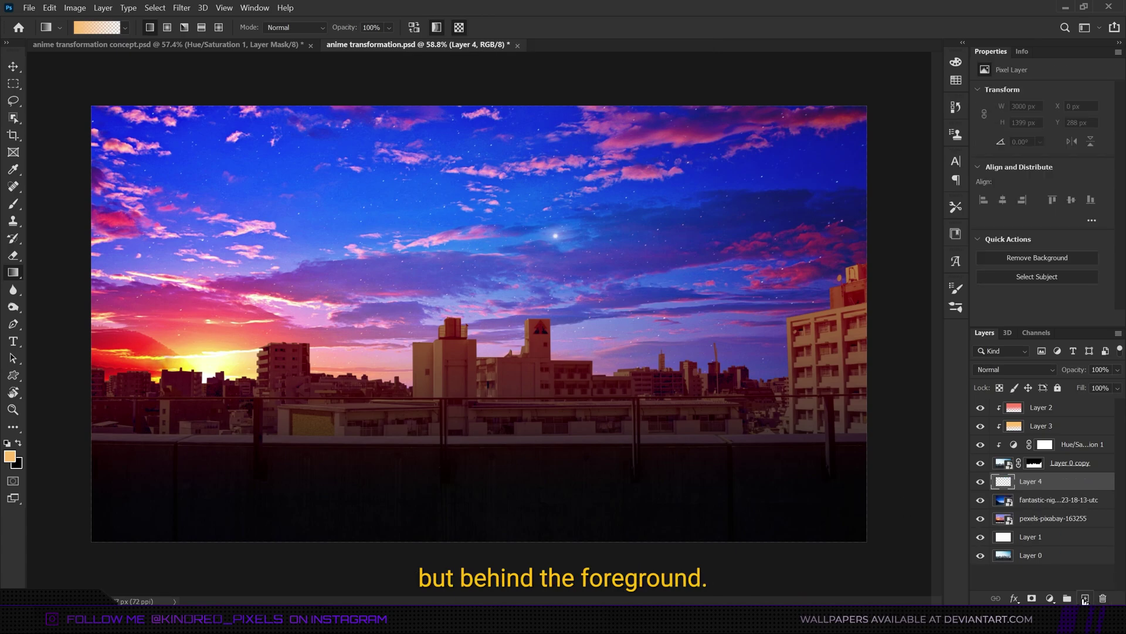
{"action": "left_click", "coordinate": [222, 345], "text": "alt"}
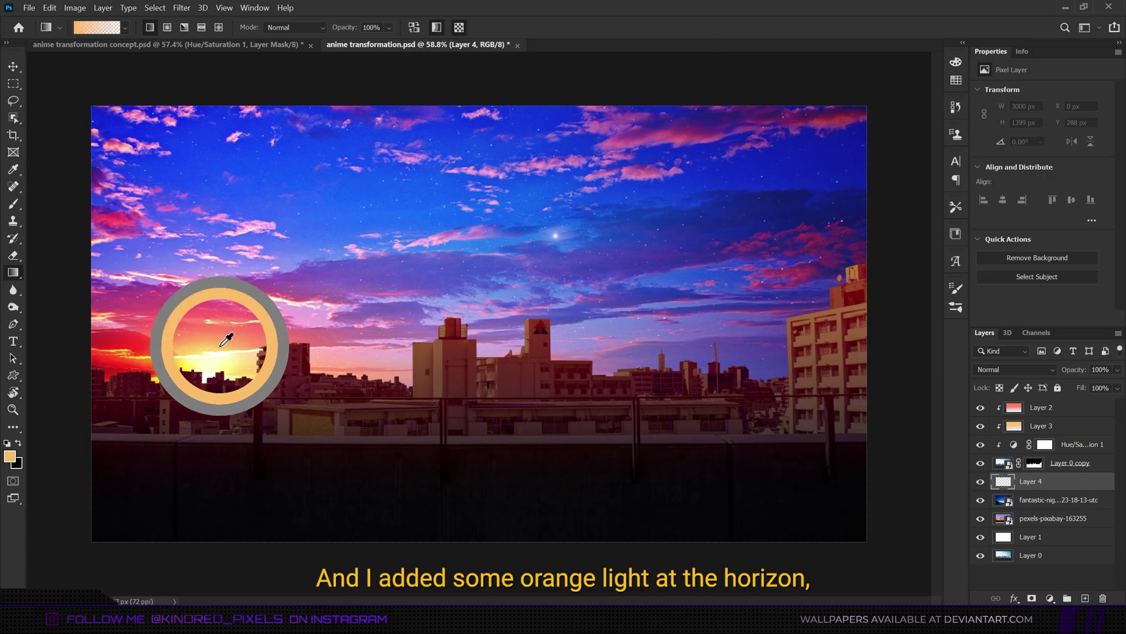
{"action": "left_click_drag", "start_coordinate": [226, 340], "coordinate": [203, 344]}
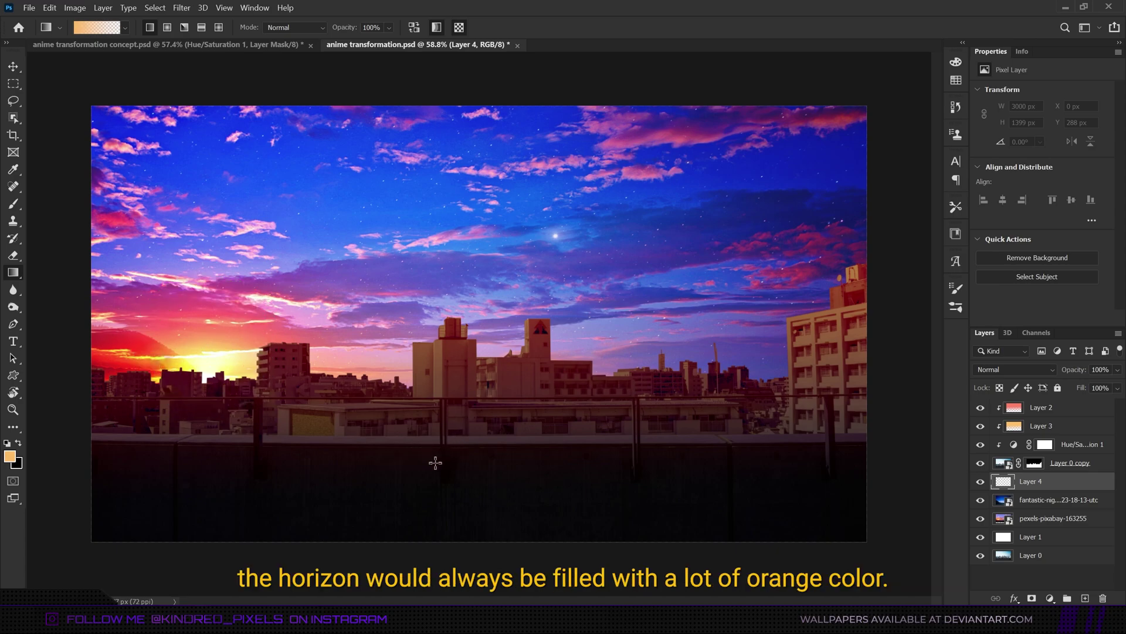
{"action": "left_click_drag", "start_coordinate": [454, 287], "coordinate": [453, 285]}
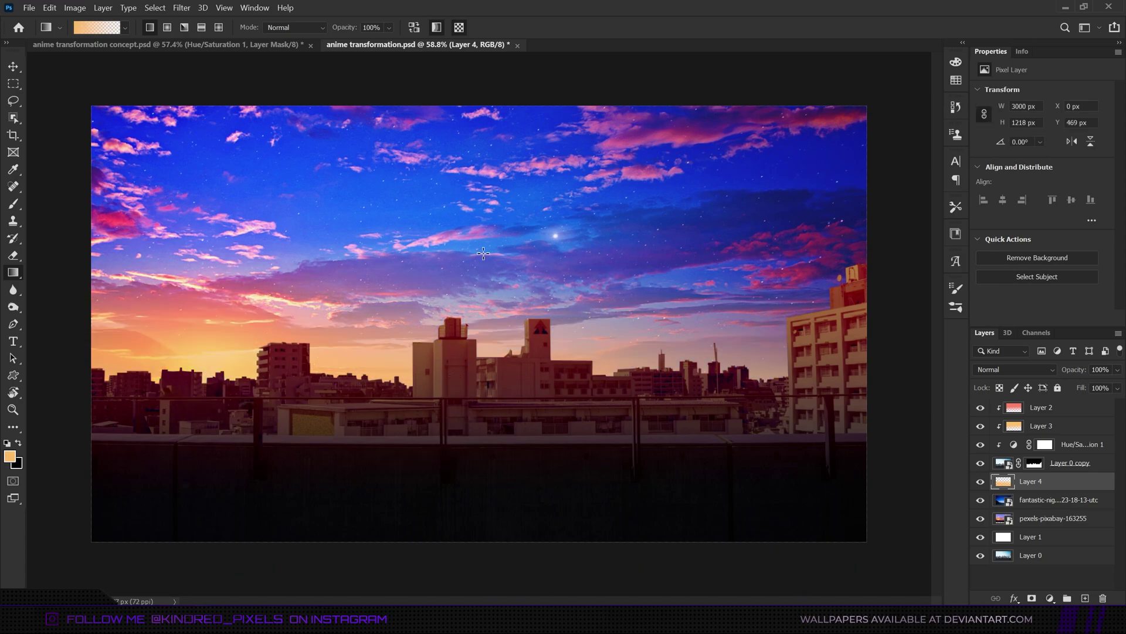
{"action": "left_click", "coordinate": [1005, 368]}
{"action": "left_click", "coordinate": [1007, 437]}
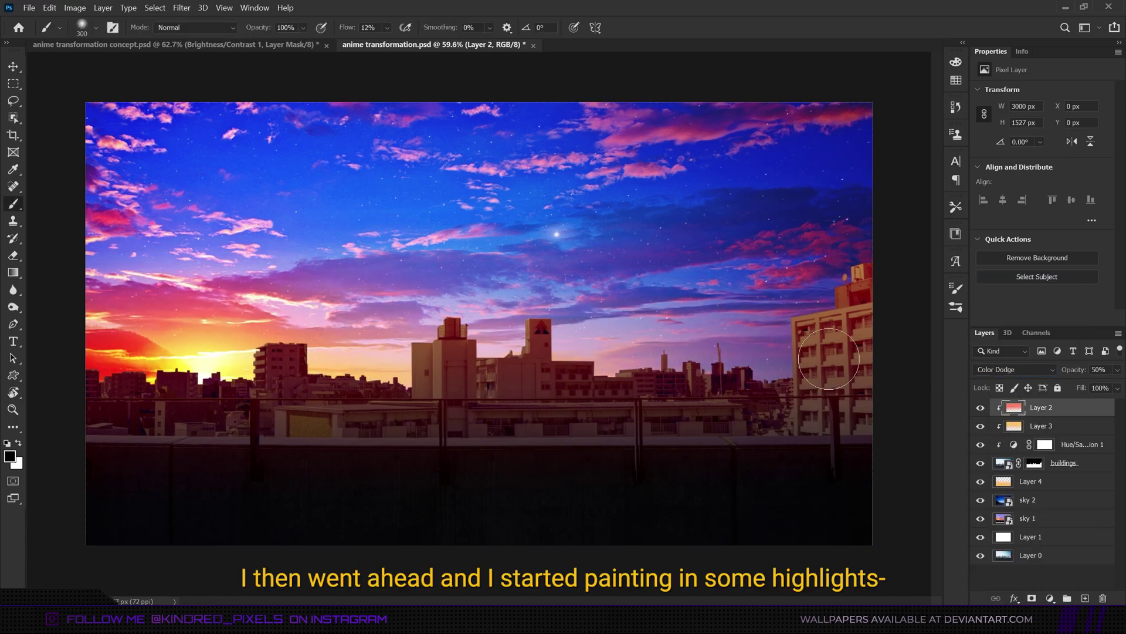
- Create a new layer clipped to the layers below and set it to Color Dodge
{"action": "left_click", "coordinate": [1085, 598]}
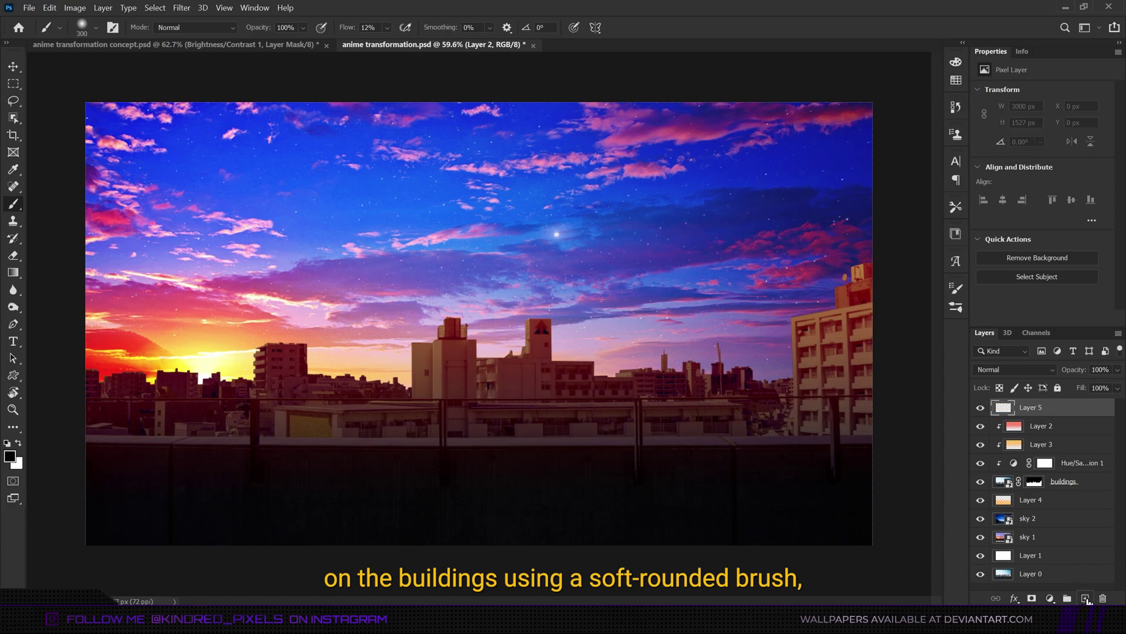
{"action": "right_click", "coordinate": [1049, 415]}
{"action": "left_click", "coordinate": [939, 295]}
{"action": "left_click", "coordinate": [956, 80]}
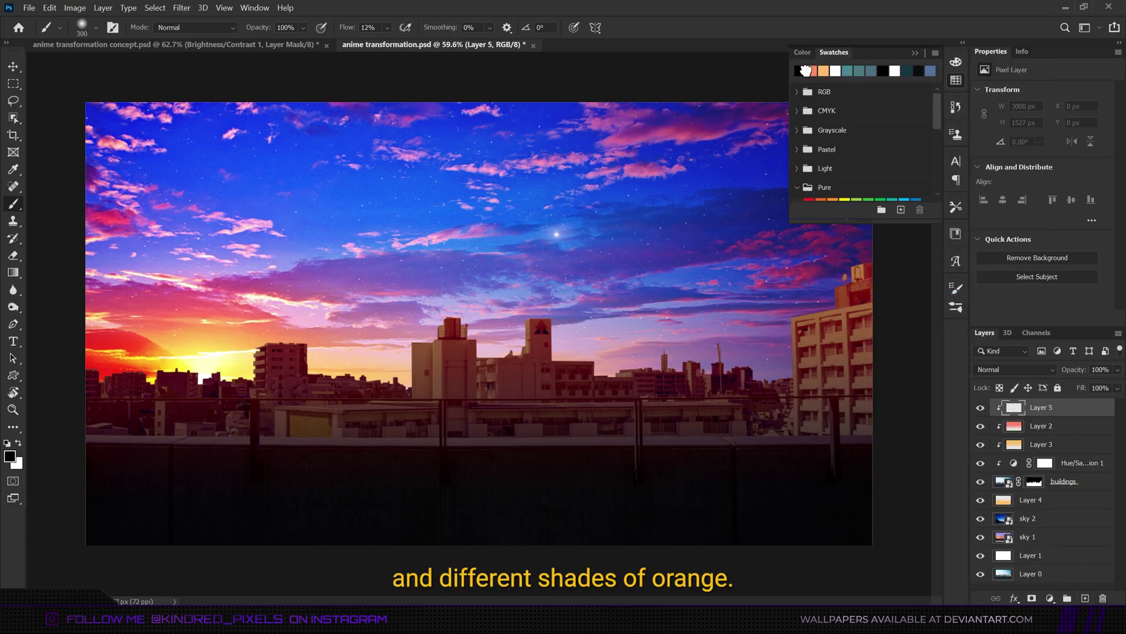
{"action": "left_click", "coordinate": [915, 52]}
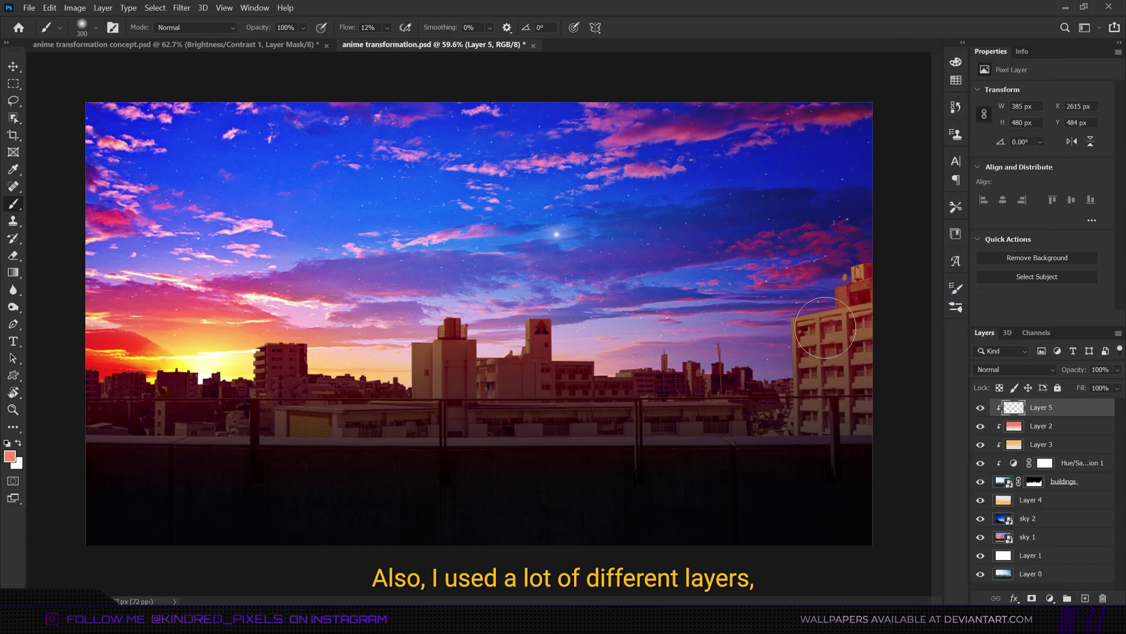
{"action": "left_click", "coordinate": [1033, 369]}
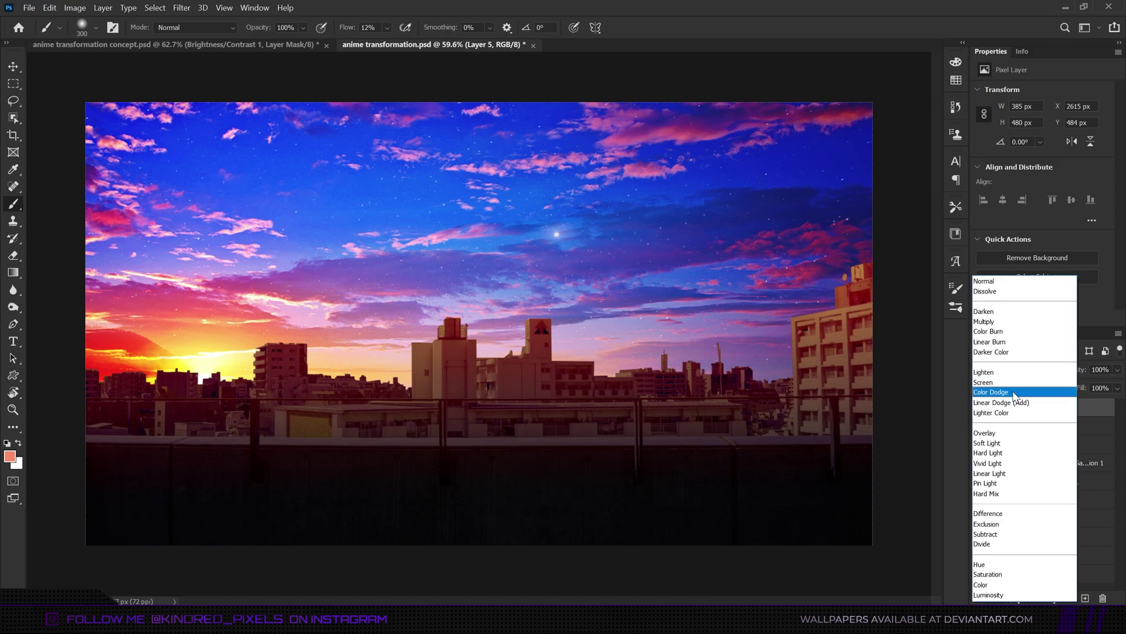
{"action": "left_click", "coordinate": [1013, 391]}
- Dab soft orange highlights onto the right and left buildings with a shrinking brush
{"action": "key", "text": "bracketleft"}
{"action": "left_click", "coordinate": [789, 384]}
{"action": "key", "text": "bracketleft"}
{"action": "key", "text": "bracketleft"}
{"action": "key", "text": "bracketleft"}
{"action": "key", "text": "bracketleft"}
{"action": "key", "text": "bracketleft"}
{"action": "scroll", "coordinate": [789, 384], "scroll_direction": "up", "scroll_amount": 4}
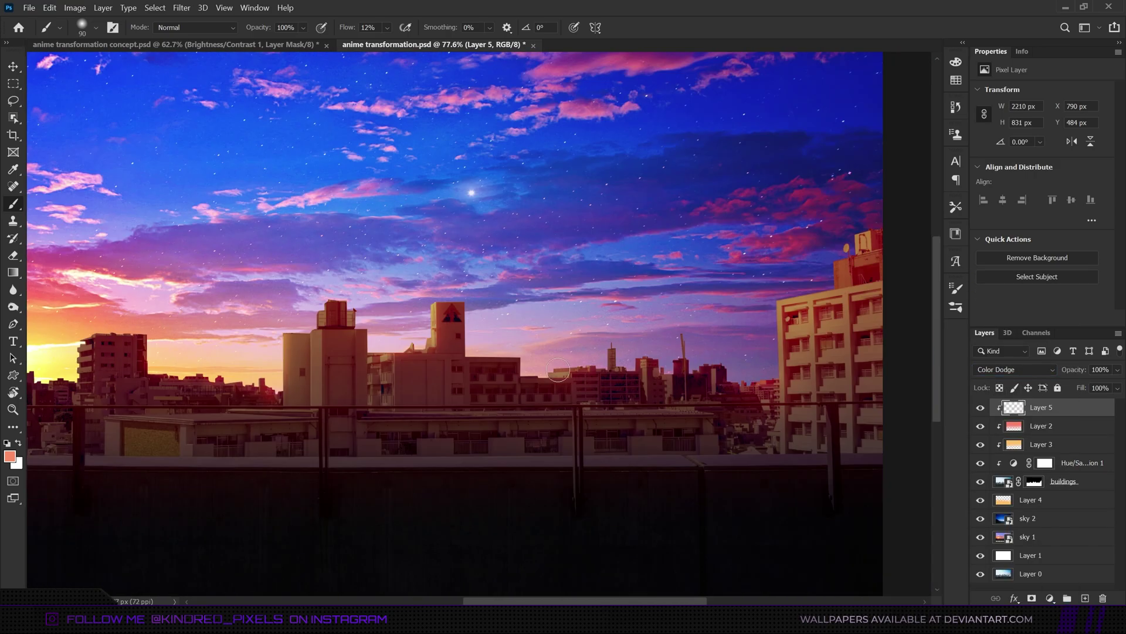
{"action": "scroll", "coordinate": [558, 371], "scroll_direction": "left", "scroll_amount": 5}
{"action": "left_click", "coordinate": [400, 371]}
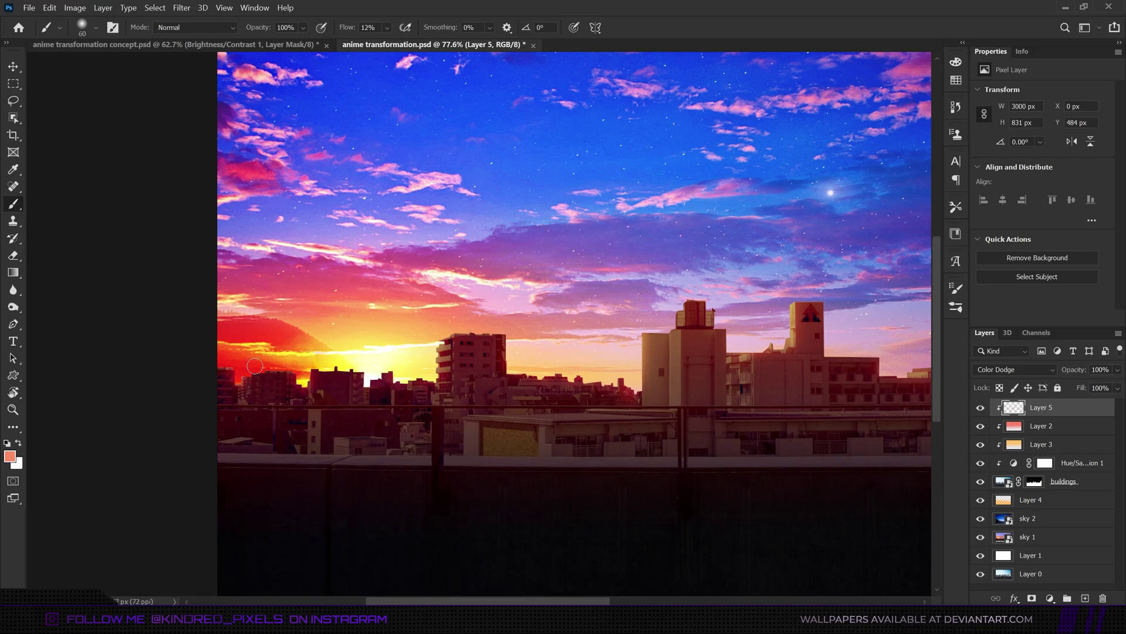
{"action": "key", "text": "bracketleft"}
{"action": "key", "text": "bracketleft"}
{"action": "key", "text": "bracketleft"}
{"action": "scroll", "coordinate": [653, 322], "scroll_direction": "right", "scroll_amount": 1}
{"action": "scroll", "coordinate": [701, 366], "scroll_direction": "down", "scroll_amount": 3}
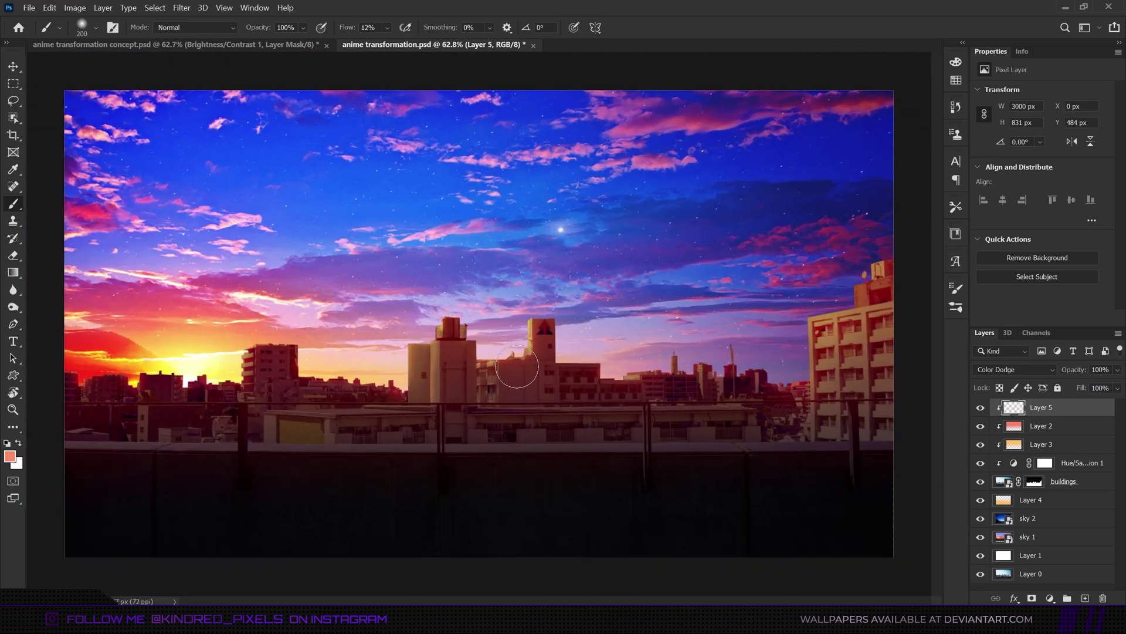
- Add another clipped layer and paint highlights across the right building and buildings near the sun
{"action": "key", "text": "ctrl+shift+alt+n"}
{"action": "key", "text": "bracketright"}
{"action": "key", "text": "bracketright"}
{"action": "key", "text": "bracketright"}
{"action": "key", "text": "bracketright"}
{"action": "key", "text": "bracketright"}
{"action": "key", "text": "bracketright"}
{"action": "key", "text": "bracketright"}
{"action": "key", "text": "bracketright"}
{"action": "key", "text": "bracketright"}
{"action": "key", "text": "bracketright"}
{"action": "key", "text": "bracketright"}
{"action": "mouse_move", "coordinate": [845, 328]}
{"action": "left_mouse_down"}
{"action": "mouse_move", "coordinate": [809, 305]}
{"action": "mouse_move", "coordinate": [656, 364]}
{"action": "left_mouse_up"}
{"action": "scroll", "coordinate": [424, 367], "scroll_direction": "up", "scroll_amount": 2}
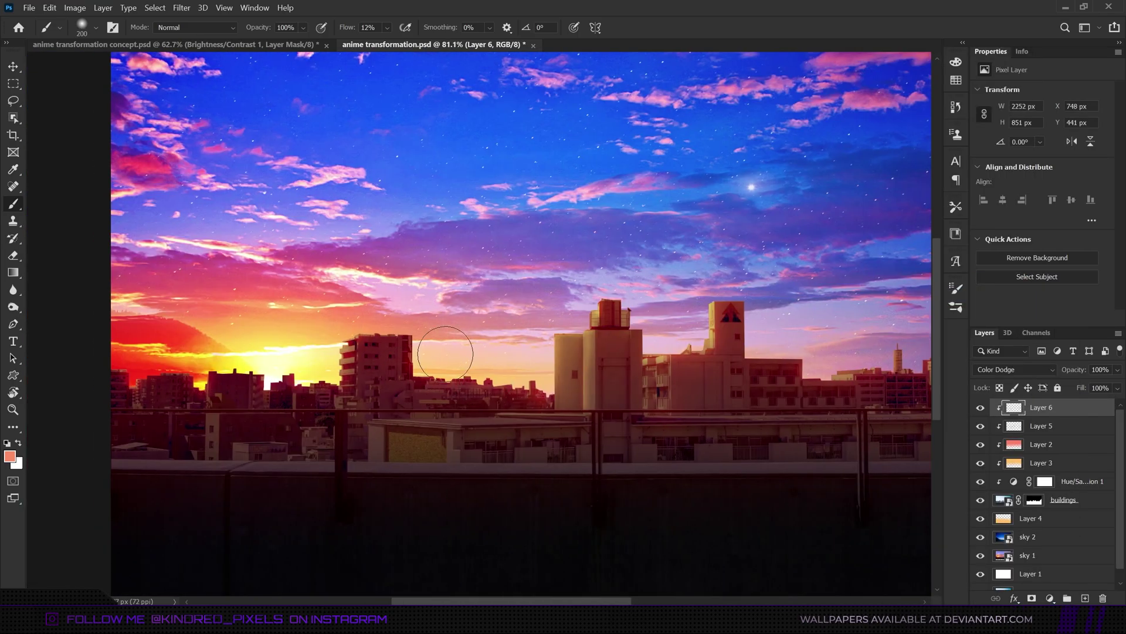
{"action": "scroll", "coordinate": [214, 382], "scroll_direction": "left", "scroll_amount": 2}
{"action": "key", "text": "bracketleft"}
{"action": "key", "text": "bracketleft"}
{"action": "mouse_move", "coordinate": [214, 382]}
{"action": "left_mouse_down"}
{"action": "mouse_move", "coordinate": [277, 382]}
{"action": "mouse_move", "coordinate": [352, 395]}
{"action": "left_mouse_up"}
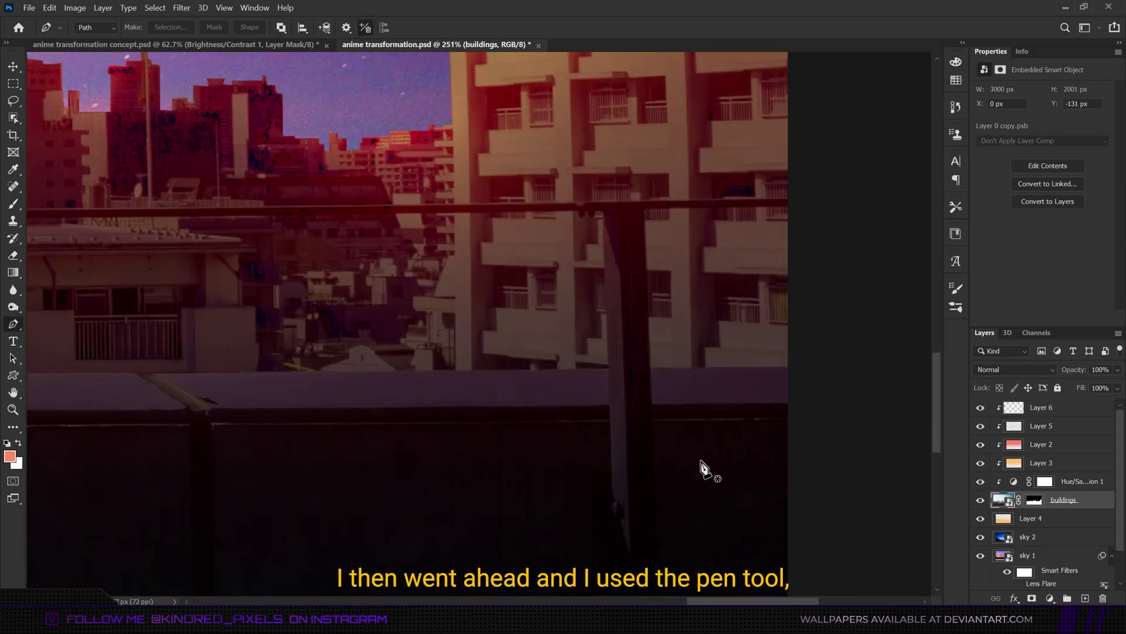
- Start a pen path along the fence rail to outline the terrace
{"action": "left_click", "coordinate": [790, 367]}
{"action": "left_click", "coordinate": [574, 366]}
{"action": "scroll", "coordinate": [502, 201], "scroll_direction": "down", "scroll_amount": 10}
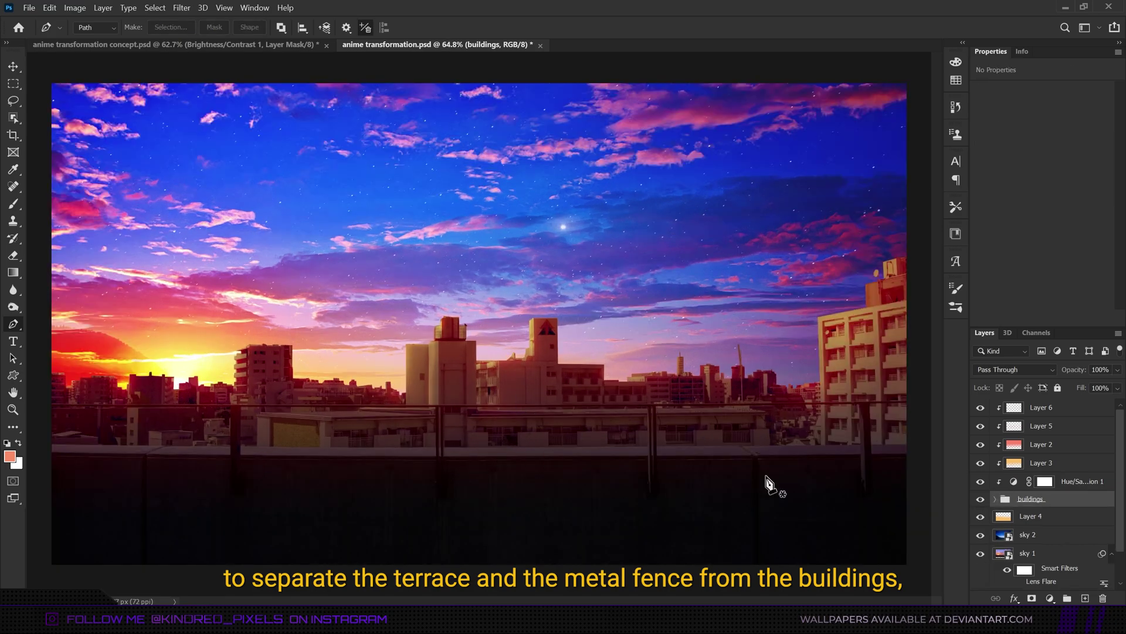
- Expand the buildings group and toggle the buildings' visibility to check the foreground separation
{"action": "left_click", "coordinate": [995, 499]}
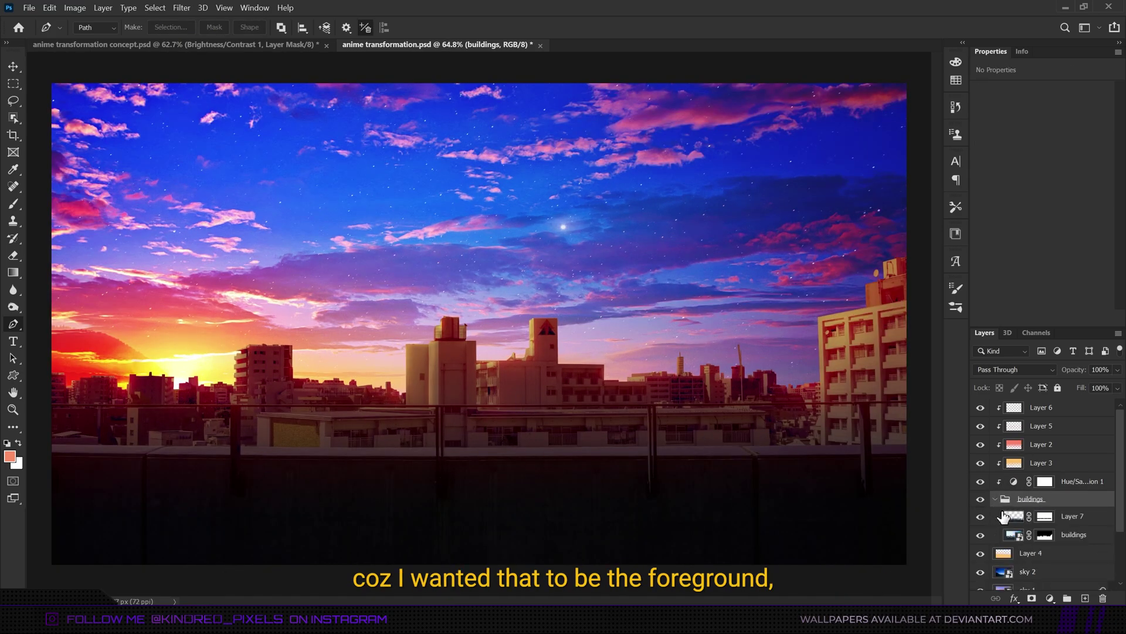
{"action": "left_click", "coordinate": [980, 534]}
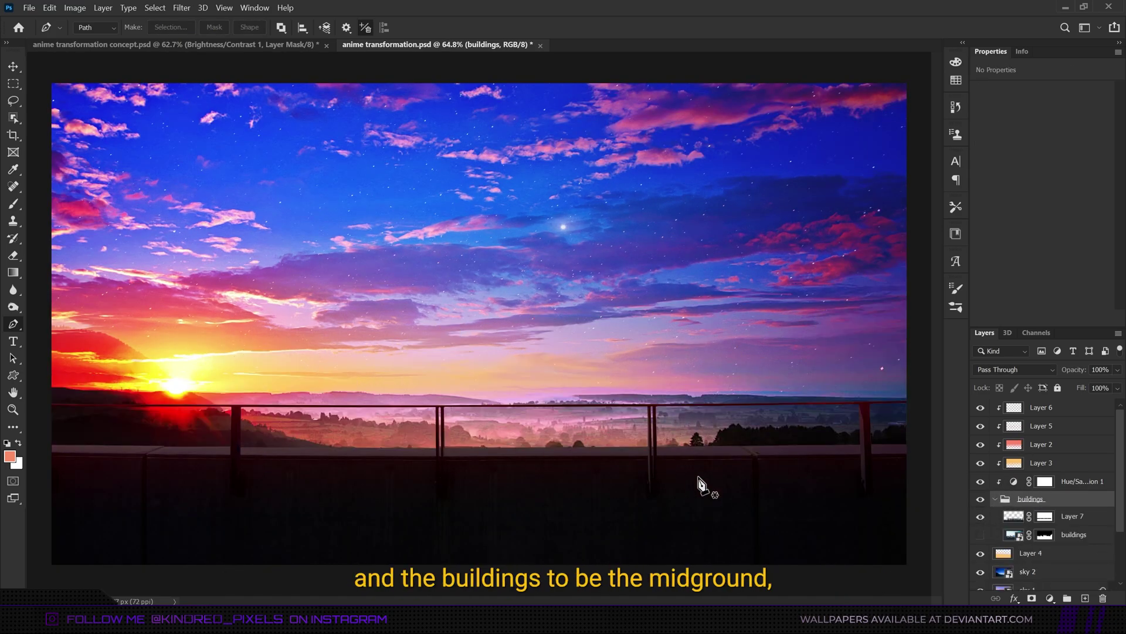
{"action": "left_click", "coordinate": [980, 534]}
{"action": "left_click", "coordinate": [980, 535]}
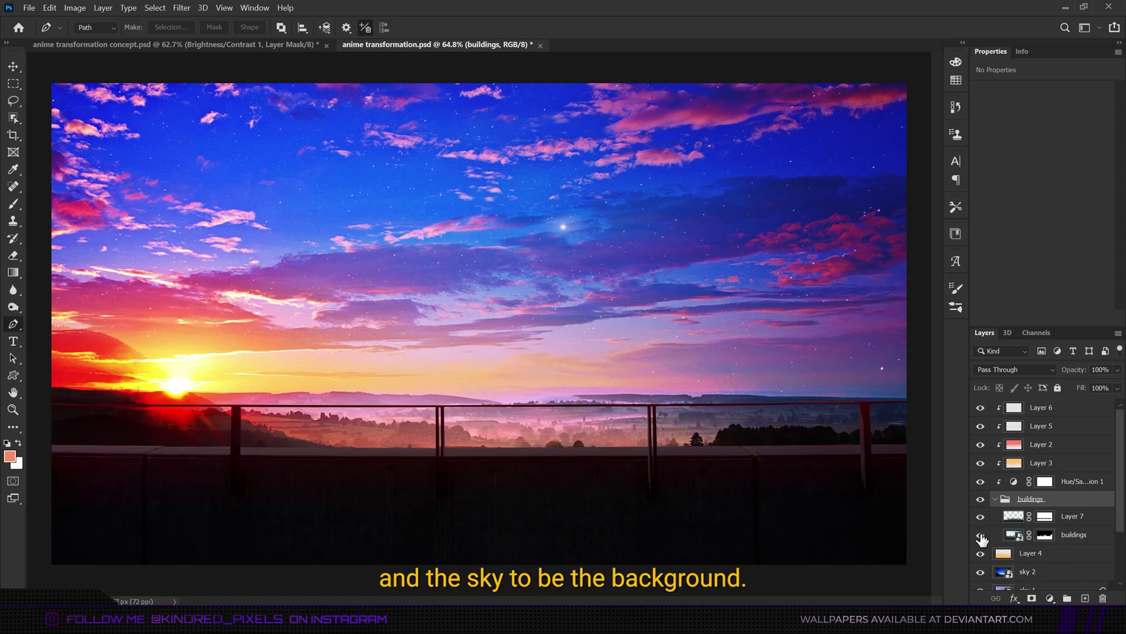
{"action": "left_click", "coordinate": [980, 534]}
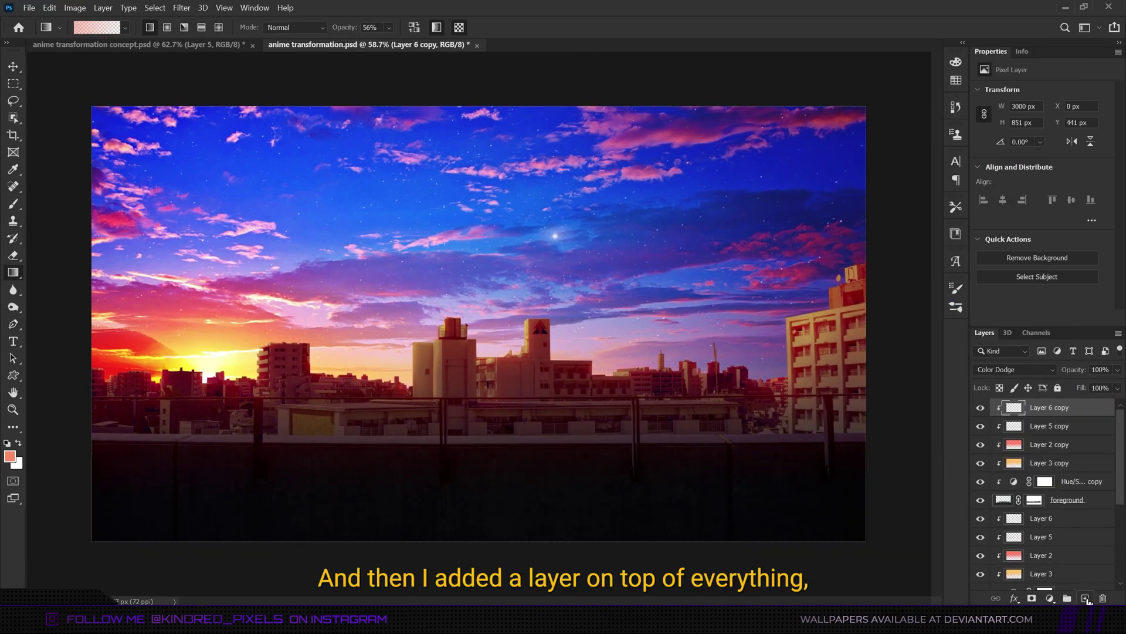
- Add top Layer 7 in Color Dodge, undo a reddening gradient, and set opacity to about 24%
{"action": "left_click", "coordinate": [1086, 598]}
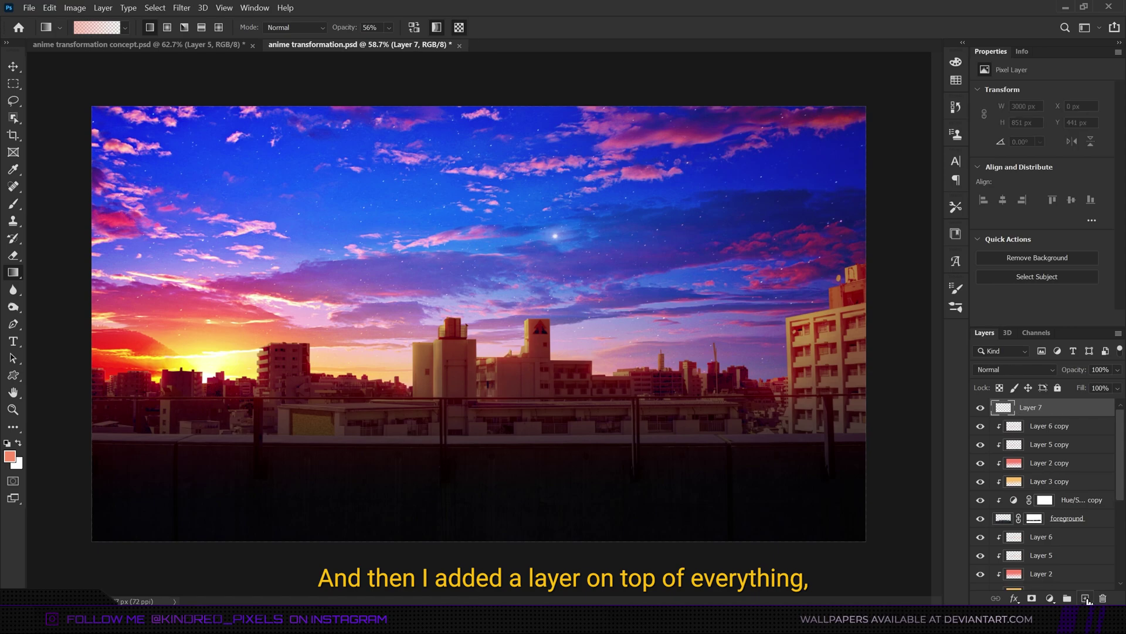
{"action": "left_click", "coordinate": [1012, 371]}
{"action": "left_click", "coordinate": [1013, 390]}
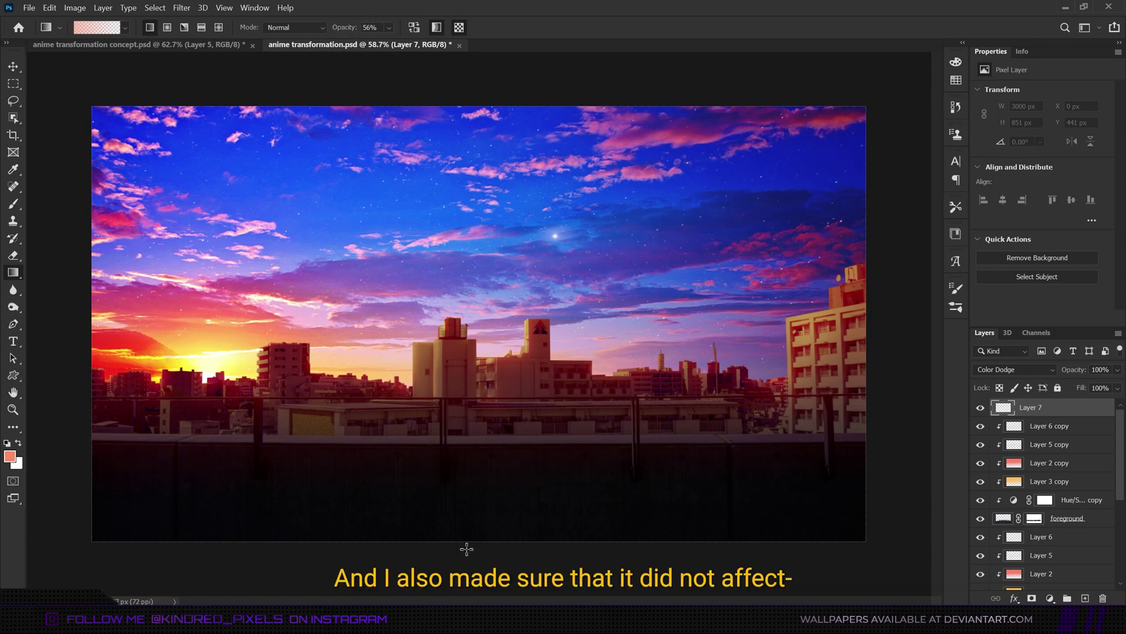
{"action": "left_click_drag", "start_coordinate": [473, 331], "coordinate": [469, 303]}
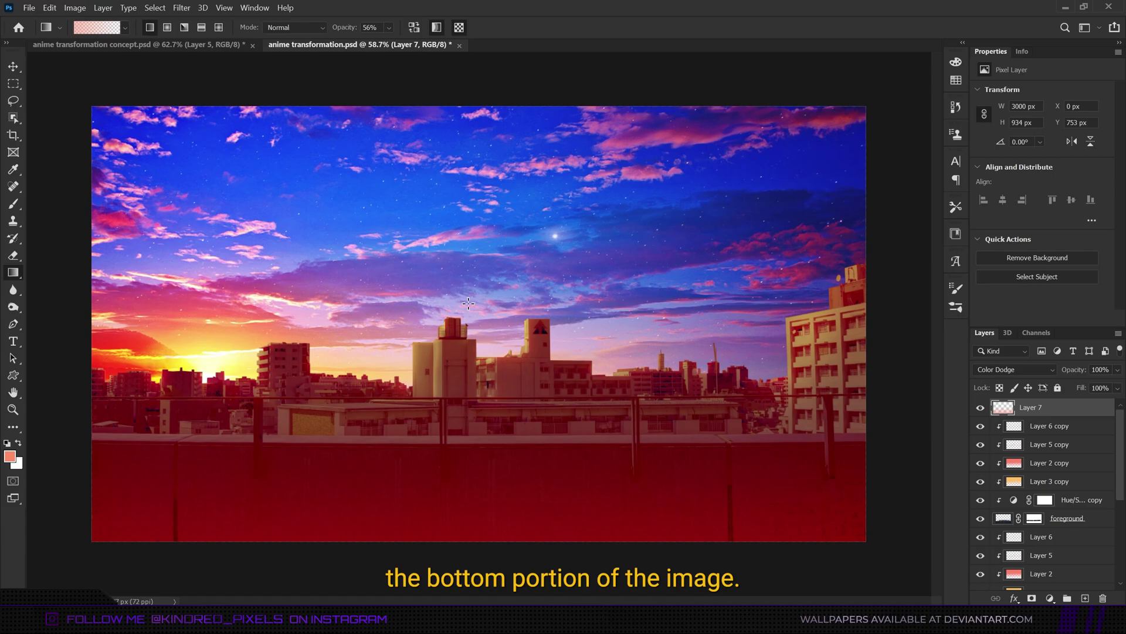
{"action": "key", "text": "ctrl+z"}
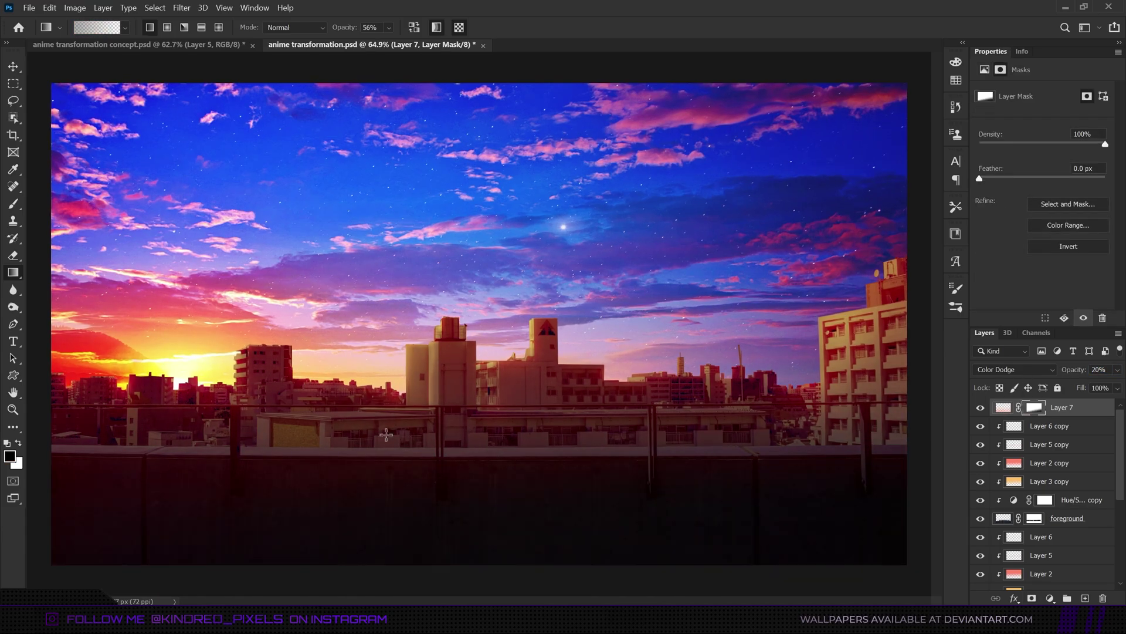
{"action": "scroll", "coordinate": [386, 434], "scroll_direction": "down", "scroll_amount": 2}
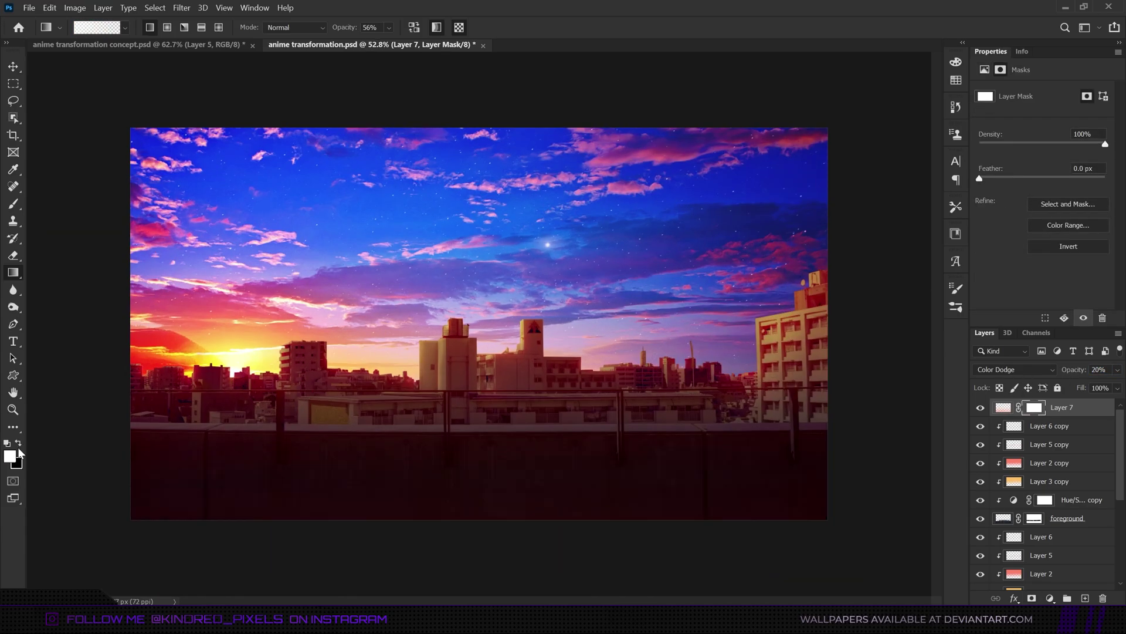
{"action": "left_click_drag", "start_coordinate": [1072, 370], "coordinate": [1078, 376]}
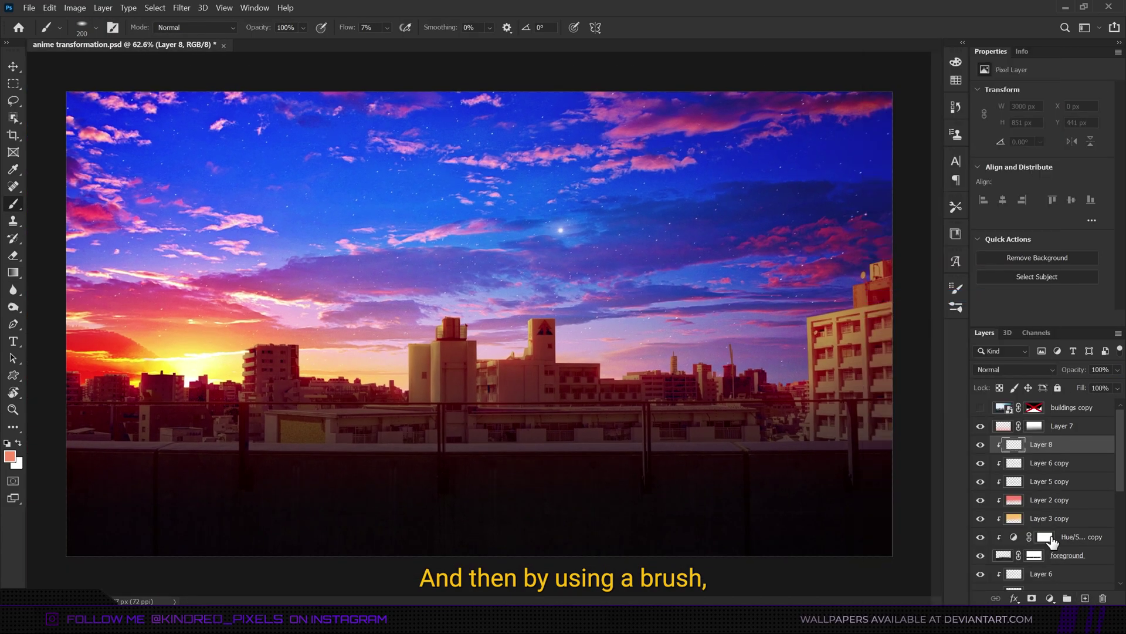
- Paint soft highlights along the top edge of the terrace wall with a smaller brush
{"action": "key", "text": "bracketleft"}
{"action": "key", "text": "bracketleft"}
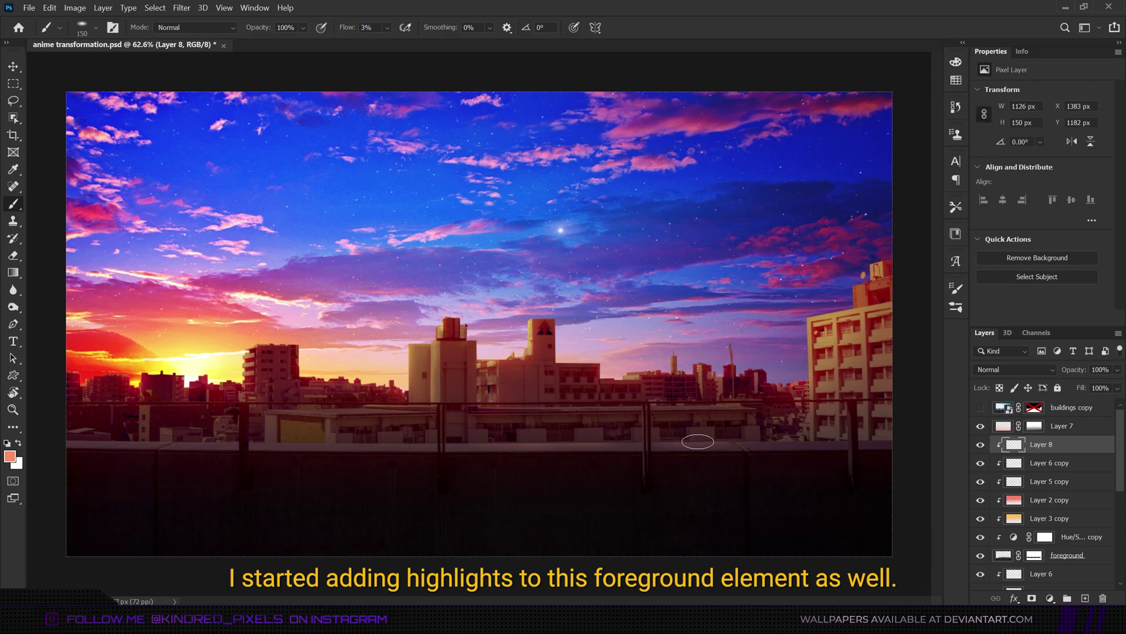
{"action": "scroll", "coordinate": [327, 441], "scroll_direction": "up", "scroll_amount": 3}
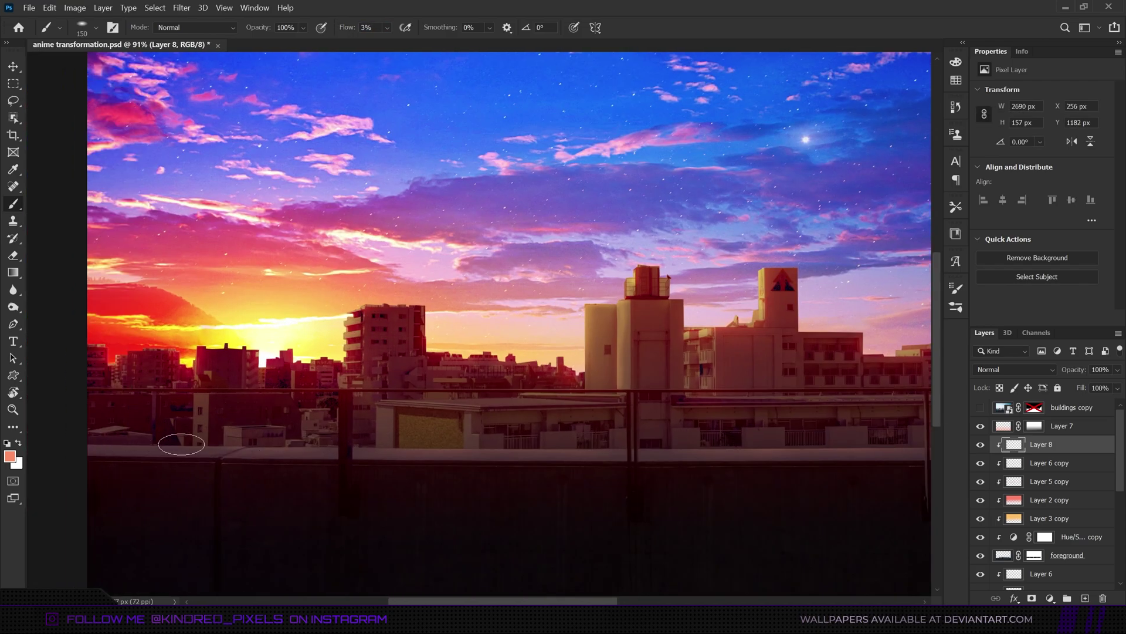
{"action": "scroll", "coordinate": [519, 466], "scroll_direction": "right", "scroll_amount": 4}
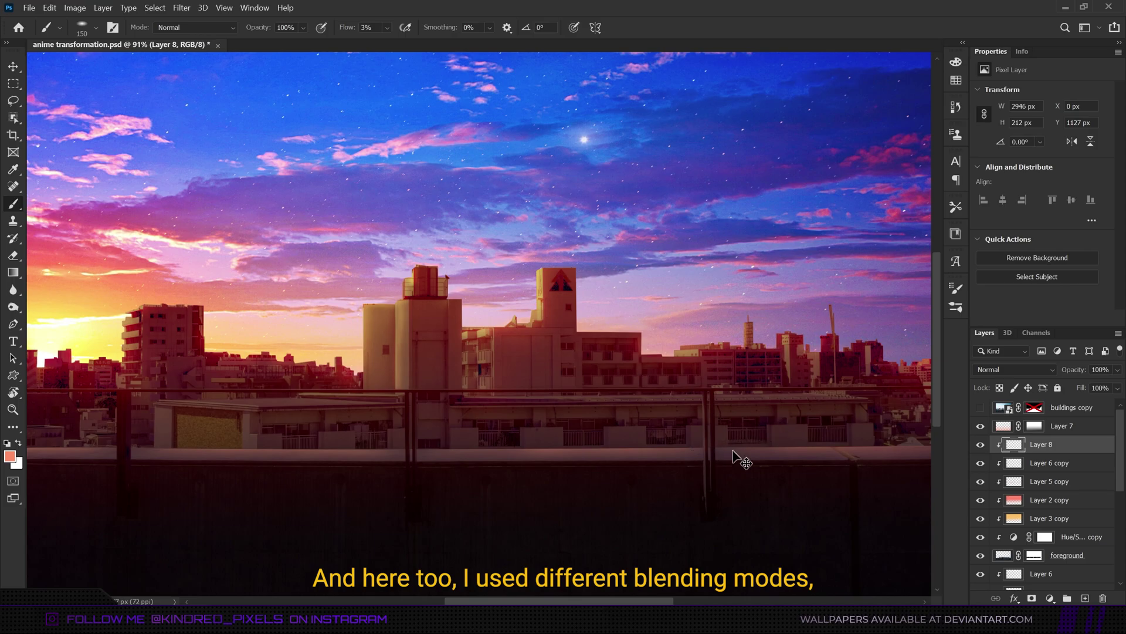
{"action": "scroll", "coordinate": [741, 462], "scroll_direction": "right", "scroll_amount": 3}
{"action": "scroll", "coordinate": [704, 460], "scroll_direction": "down", "scroll_amount": 5}
{"action": "scroll", "coordinate": [509, 452], "scroll_direction": "up", "scroll_amount": 5}
{"action": "key", "text": "bracketleft"}
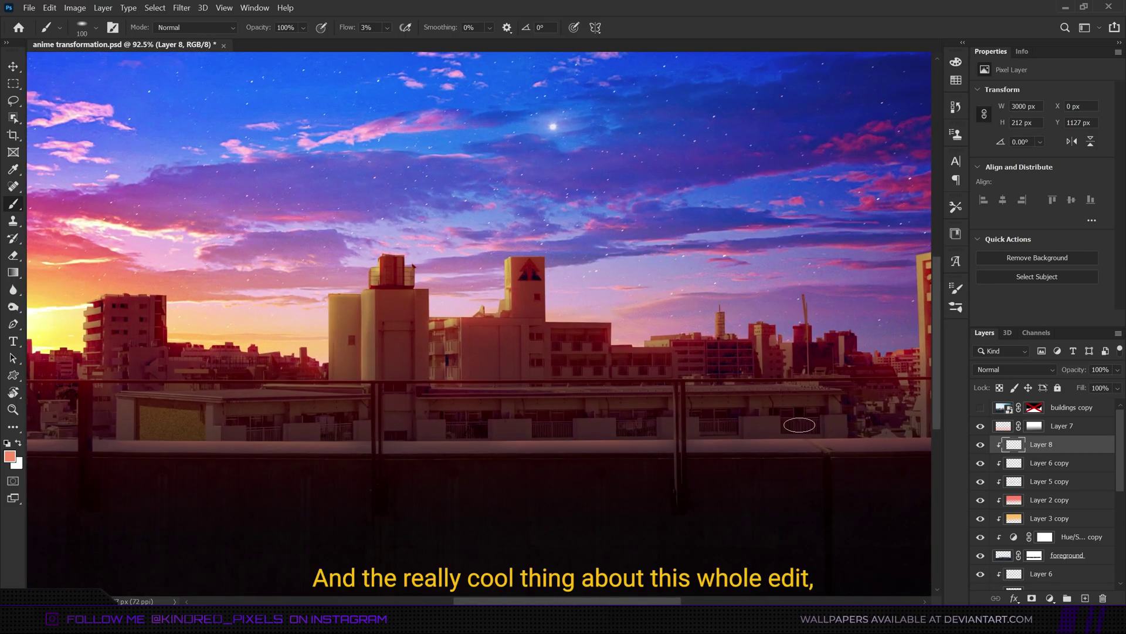
{"action": "scroll", "coordinate": [161, 459], "scroll_direction": "left", "scroll_amount": 3}
{"action": "scroll", "coordinate": [161, 459], "scroll_direction": "down", "scroll_amount": 4}
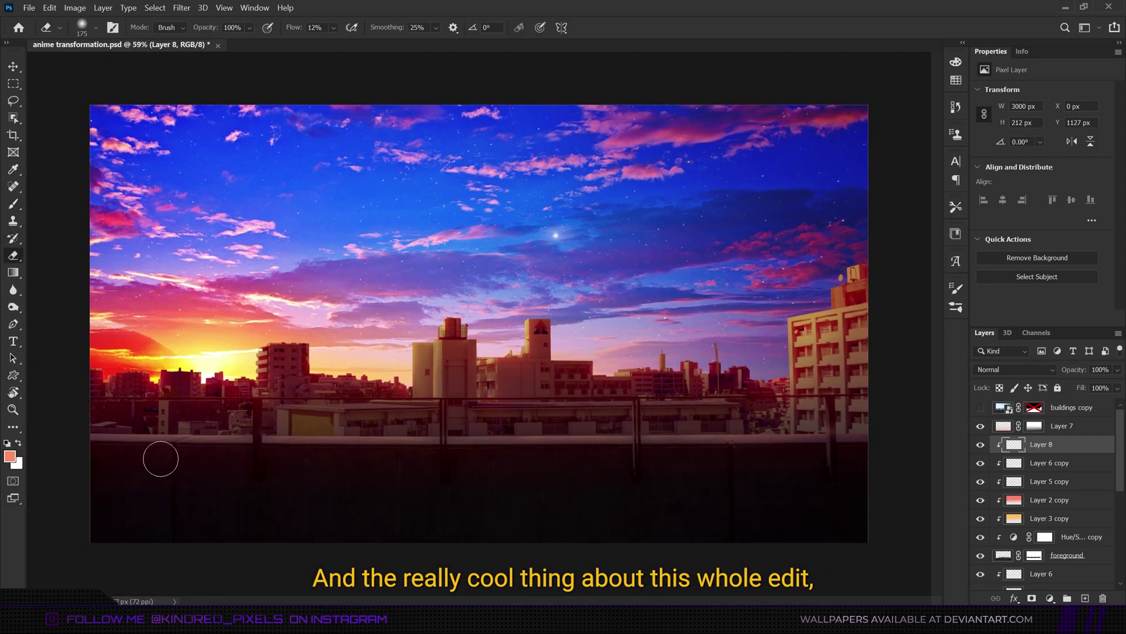
{"action": "scroll", "coordinate": [555, 450], "scroll_direction": "up", "scroll_amount": 2}
{"action": "scroll", "coordinate": [598, 452], "scroll_direction": "up", "scroll_amount": 2}
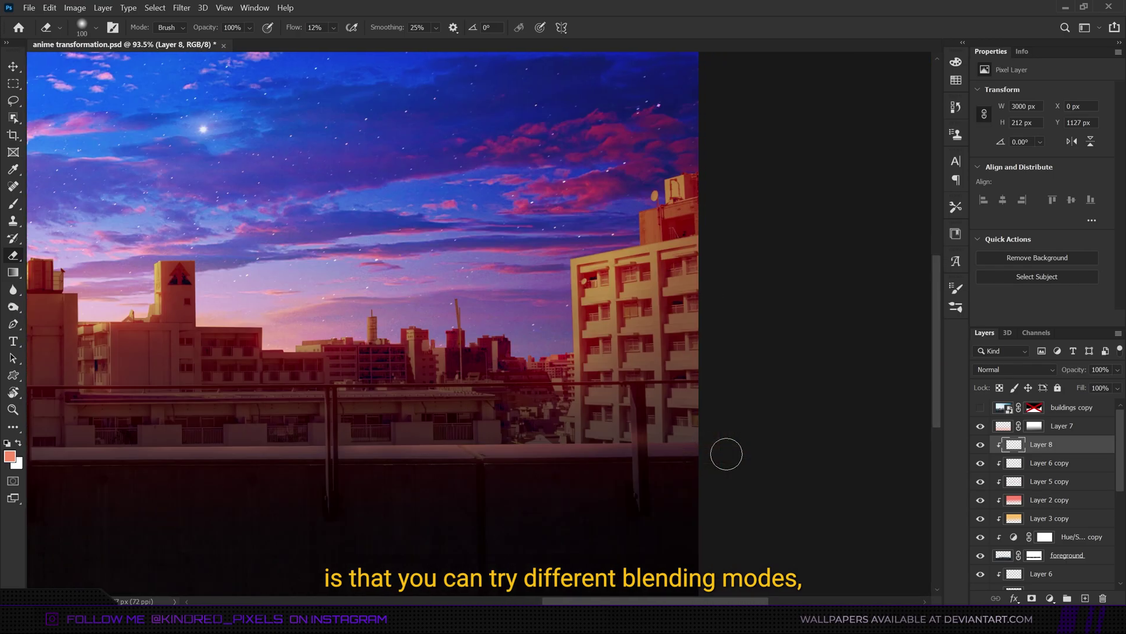
{"action": "scroll", "coordinate": [727, 453], "scroll_direction": "down", "scroll_amount": 5}
- Erase excess highlight with a fine eraser and set the new highlight layer to Color Dodge
{"action": "key", "text": "bracketleft"}
{"action": "key", "text": "bracketleft"}
{"action": "key", "text": "bracketleft"}
{"action": "key", "text": "bracketleft"}
{"action": "key", "text": "bracketleft"}
{"action": "key", "text": "bracketleft"}
{"action": "key", "text": "bracketleft"}
{"action": "key", "text": "bracketleft"}
{"action": "key", "text": "bracketleft"}
{"action": "key", "text": "bracketleft"}
{"action": "key", "text": "bracketleft"}
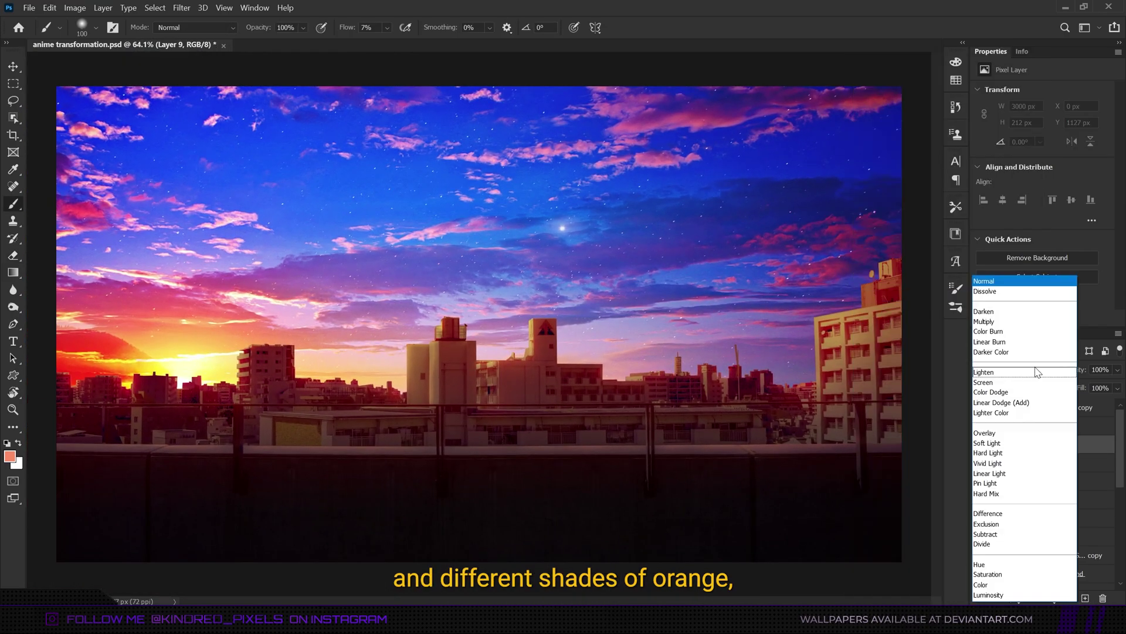
{"action": "left_click", "coordinate": [1004, 384]}
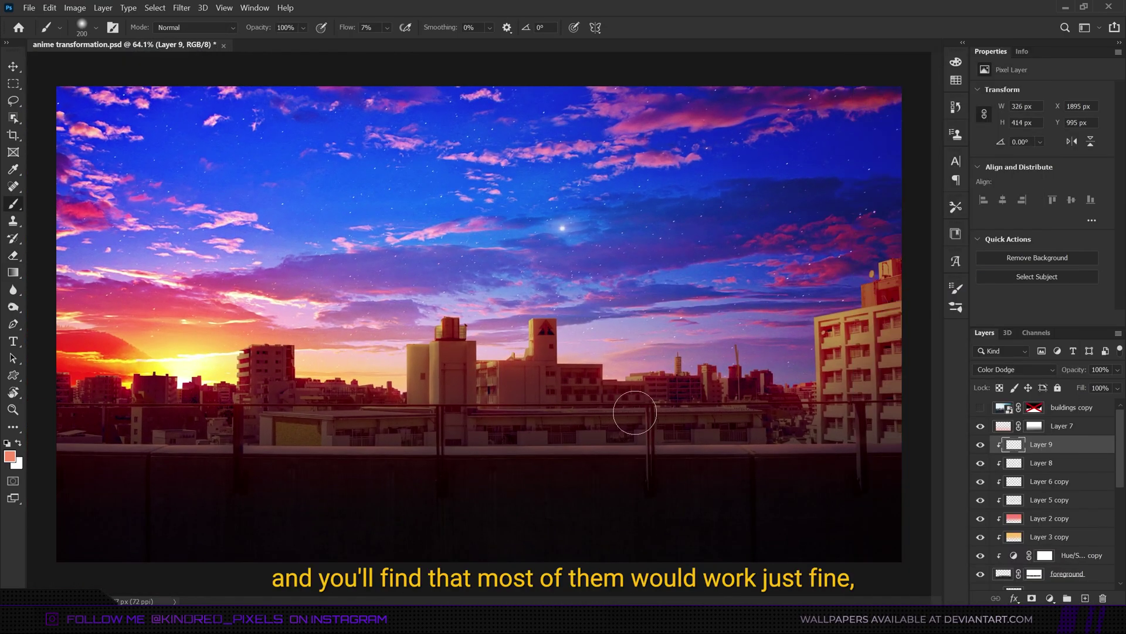
{"action": "scroll", "coordinate": [434, 426], "scroll_direction": "up", "scroll_amount": 3}
{"action": "scroll", "coordinate": [410, 457], "scroll_direction": "down", "scroll_amount": 3}
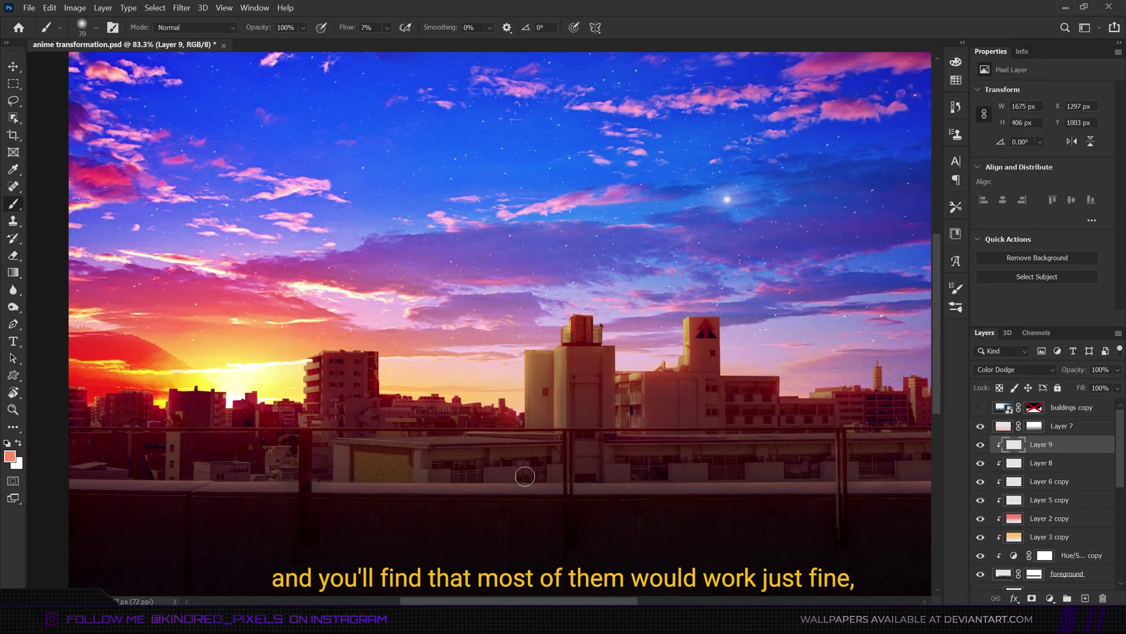
- Enlarge the brush and lower its flow for broad, gentle soft strokes
{"action": "key", "text": "bracketleft"}
{"action": "scroll", "coordinate": [505, 500], "scroll_direction": "down", "scroll_amount": 3}
{"action": "scroll", "coordinate": [504, 500], "scroll_direction": "up", "scroll_amount": 3}
{"action": "scroll", "coordinate": [780, 563], "scroll_direction": "down", "scroll_amount": 2}
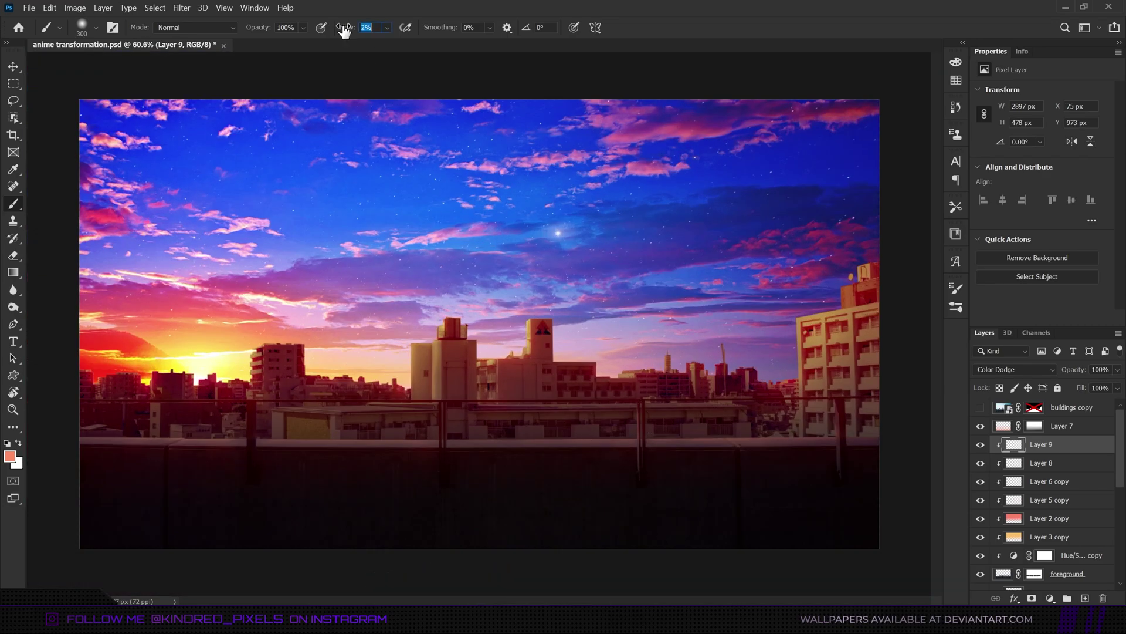
{"action": "scroll", "coordinate": [792, 533], "scroll_direction": "down", "scroll_amount": 2}
{"action": "scroll", "coordinate": [522, 451], "scroll_direction": "up", "scroll_amount": 3}
{"action": "key", "text": "bracketright"}
{"action": "key", "text": "bracketright"}
{"action": "key", "text": "bracketright"}
{"action": "key", "text": "shift+0"}
{"action": "key", "text": "shift+3"}
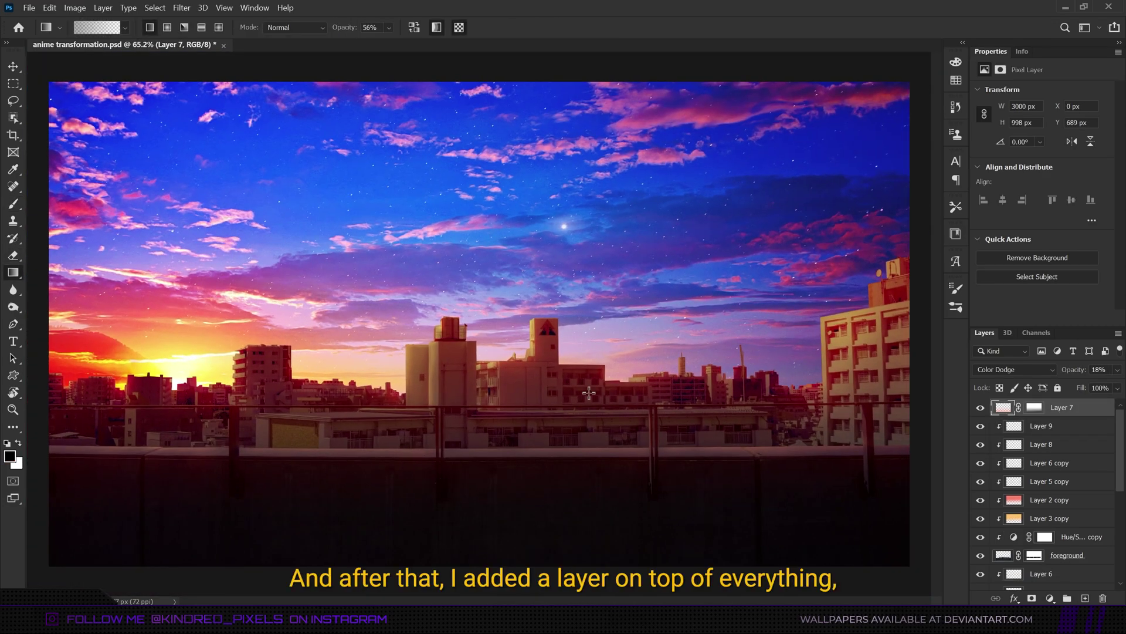
- Add a layer named 'dark' and gradient its mask so only the top darkens
{"action": "left_click", "coordinate": [1085, 598]}
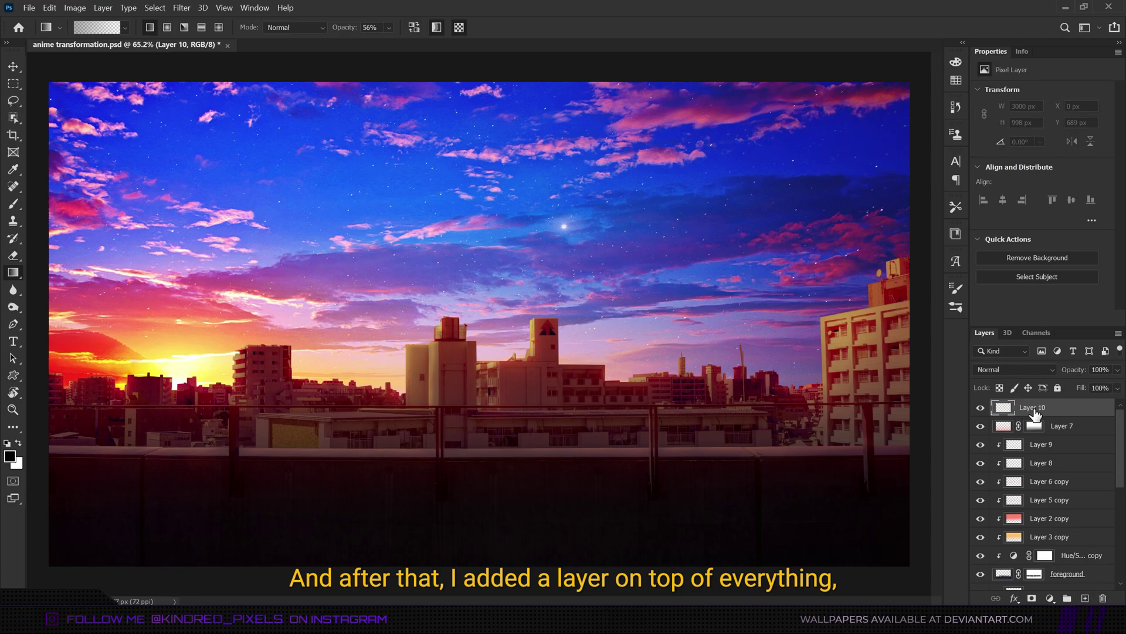
{"action": "type", "text": "dark"}
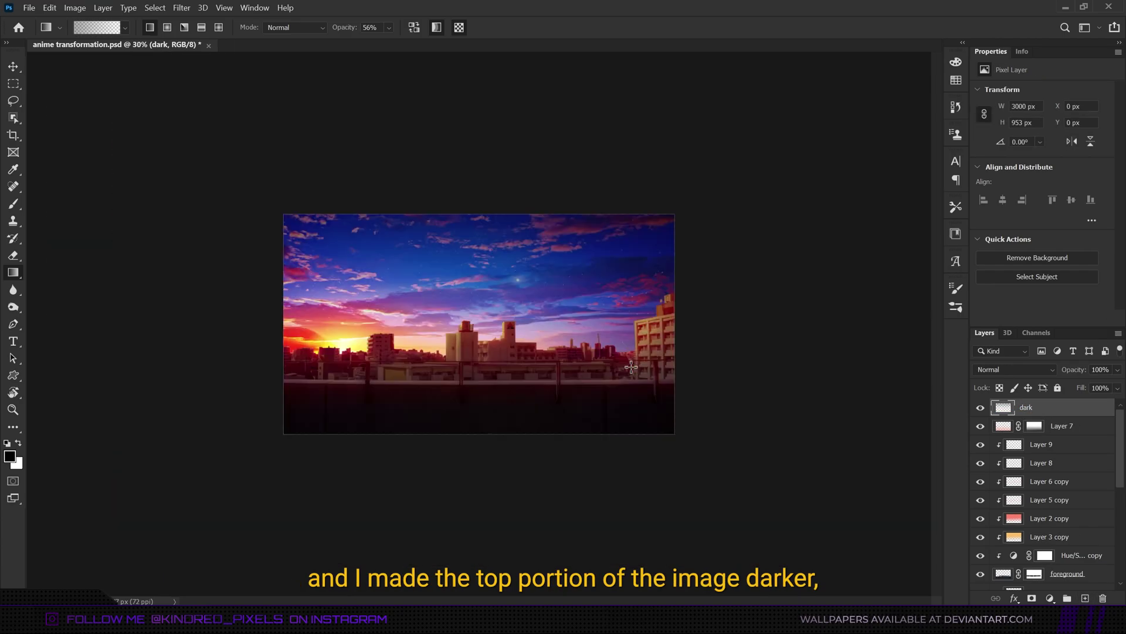
{"action": "left_click_drag", "start_coordinate": [573, 325], "coordinate": [592, 192]}
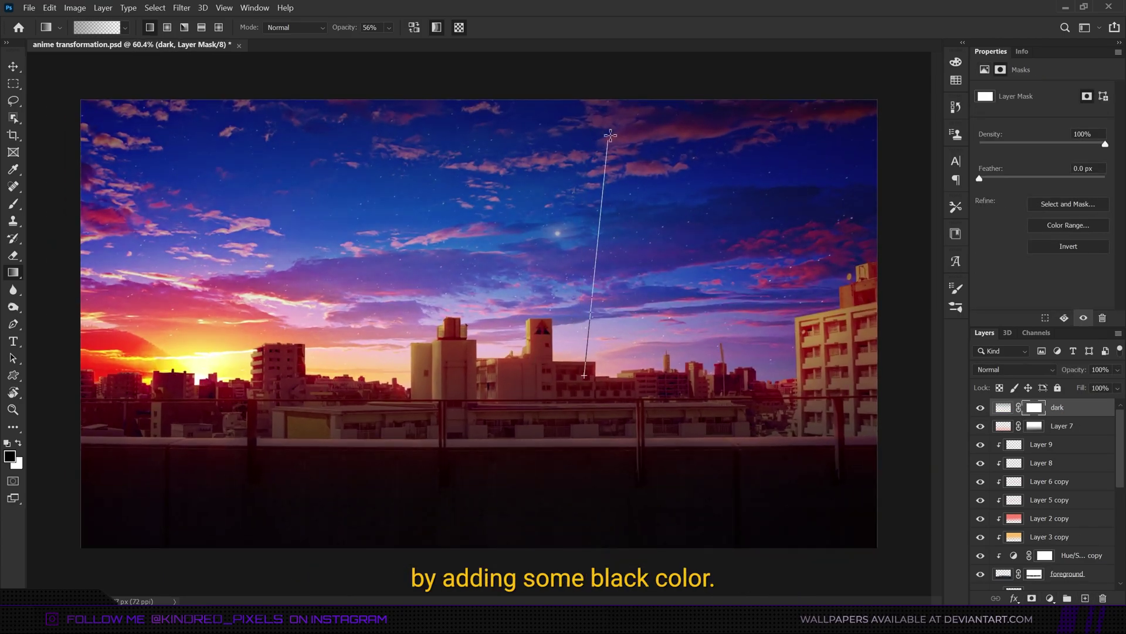
{"action": "left_click_drag", "start_coordinate": [610, 135], "coordinate": [610, 135]}
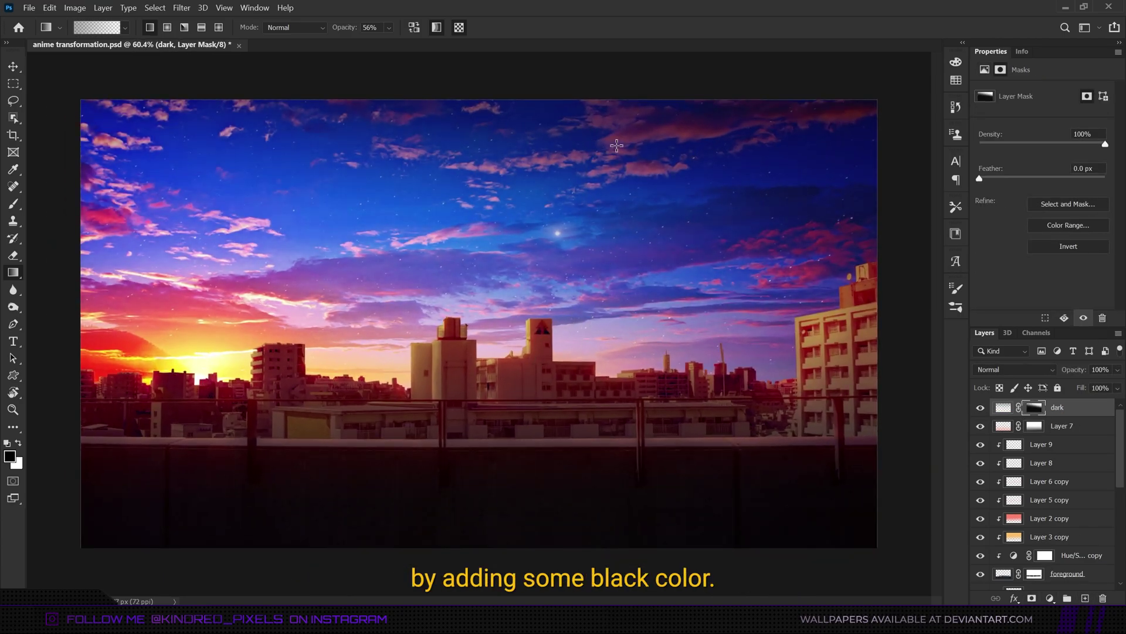
- Add a Hue/Saturation adjustment layer above Layer 4
{"action": "scroll", "coordinate": [478, 322], "scroll_direction": "down", "scroll_amount": 2}
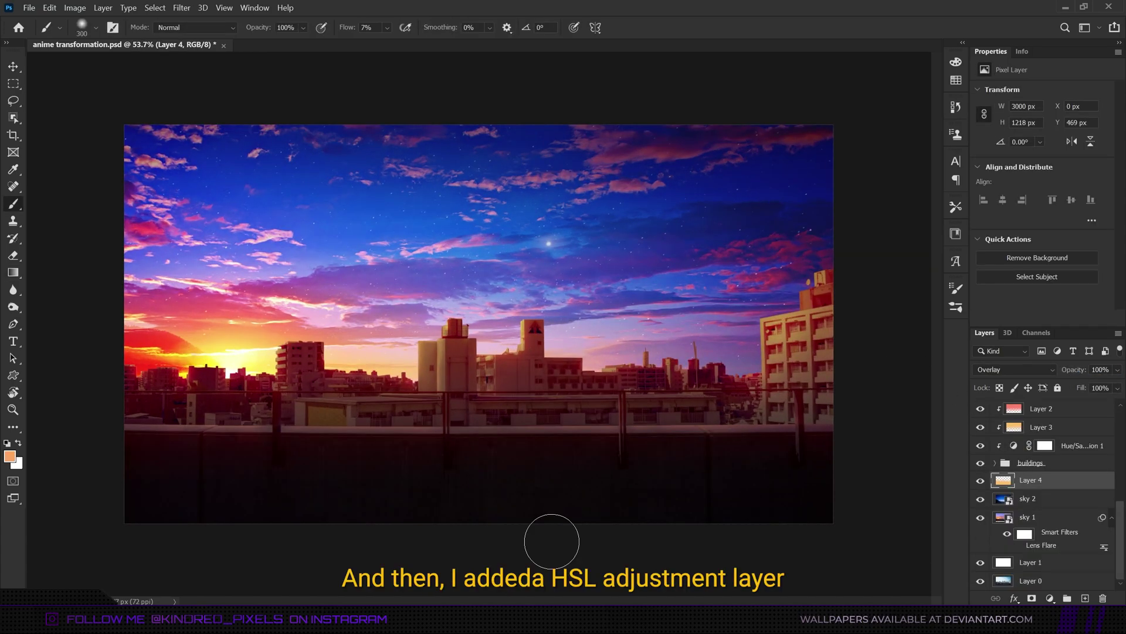
{"action": "scroll", "coordinate": [554, 402], "scroll_direction": "up", "scroll_amount": 2}
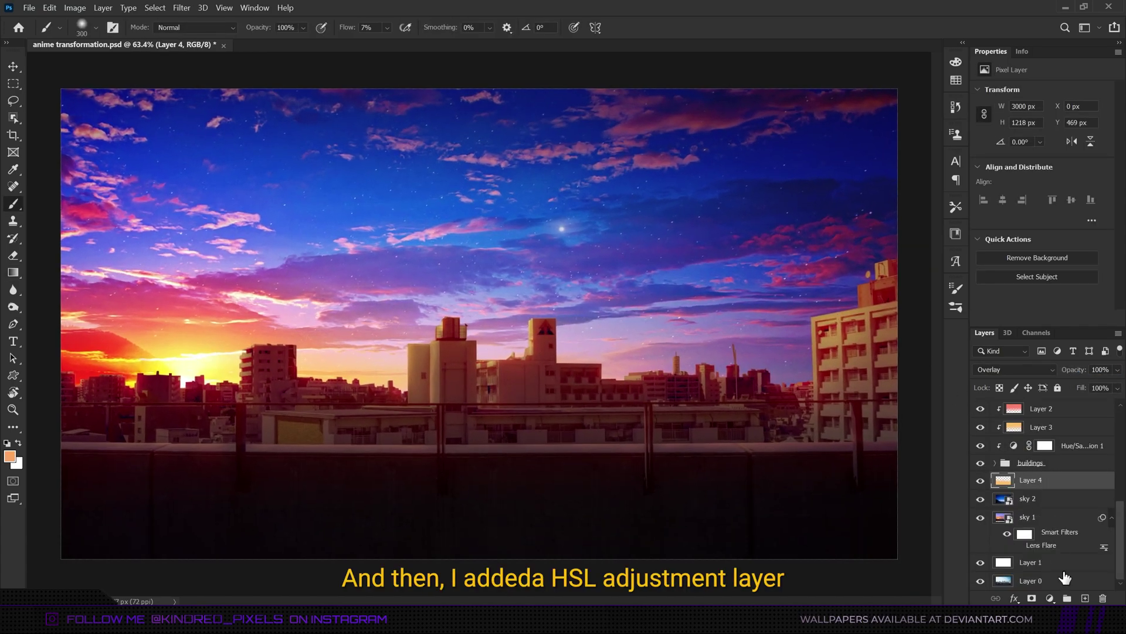
{"action": "left_click", "coordinate": [1050, 598]}
{"action": "left_click", "coordinate": [1038, 472]}
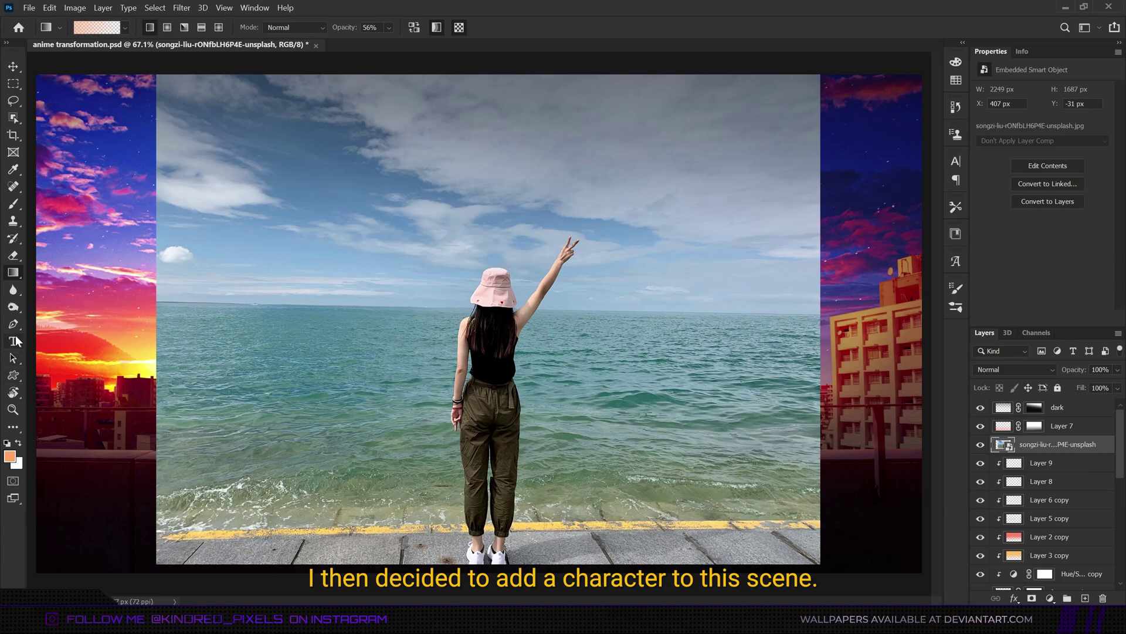
- Trace around the waving girl with the Pen tool
{"action": "left_click", "coordinate": [14, 326]}
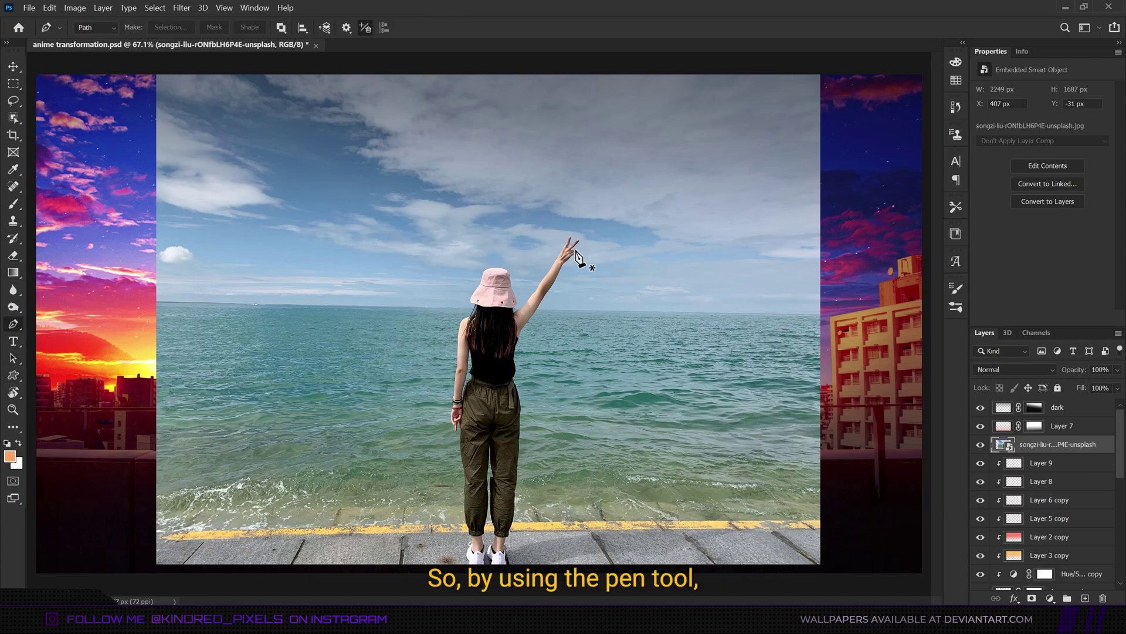
{"action": "scroll", "coordinate": [585, 246], "scroll_direction": "up", "scroll_amount": 5}
{"action": "scroll", "coordinate": [585, 246], "scroll_direction": "down", "scroll_amount": 2}
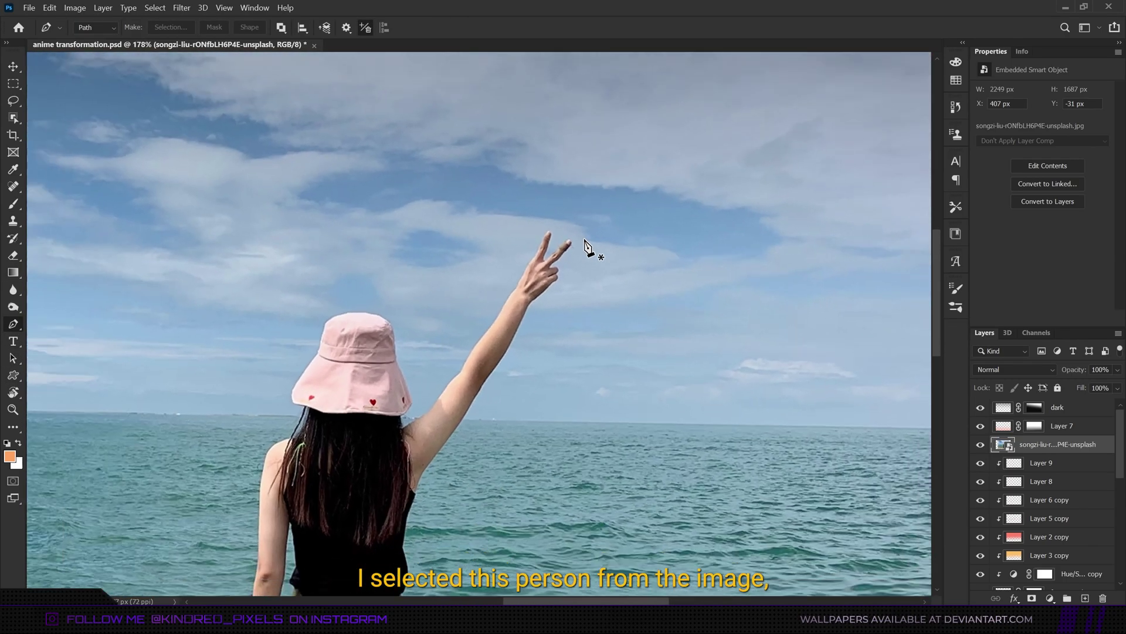
{"action": "scroll", "coordinate": [329, 325], "scroll_direction": "up", "scroll_amount": 3}
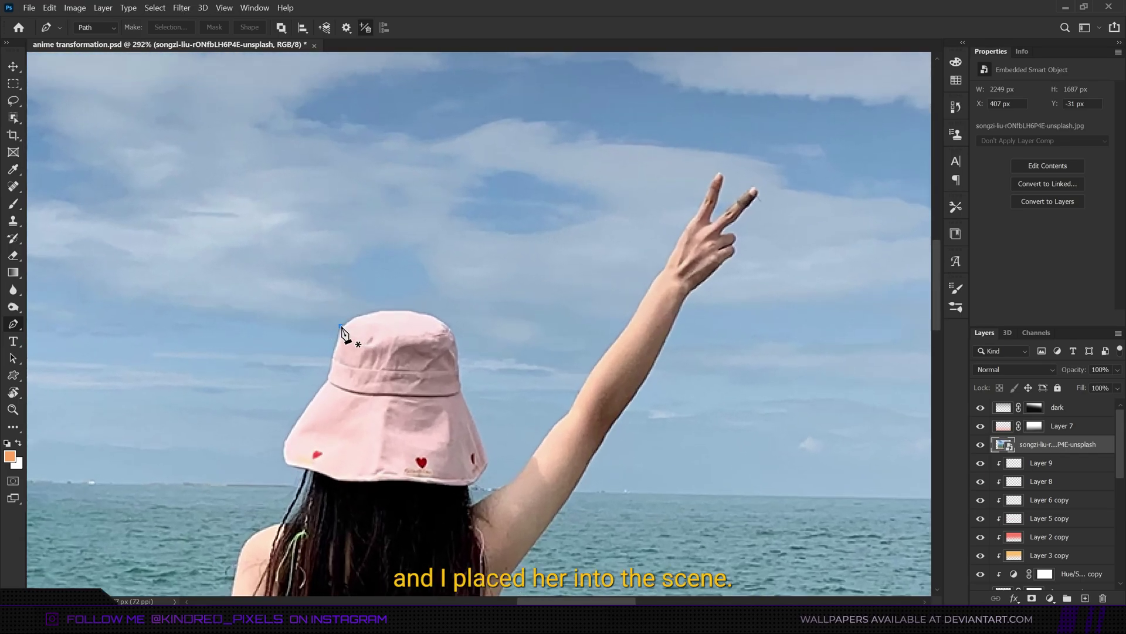
{"action": "scroll", "coordinate": [353, 326], "scroll_direction": "down", "scroll_amount": 3}
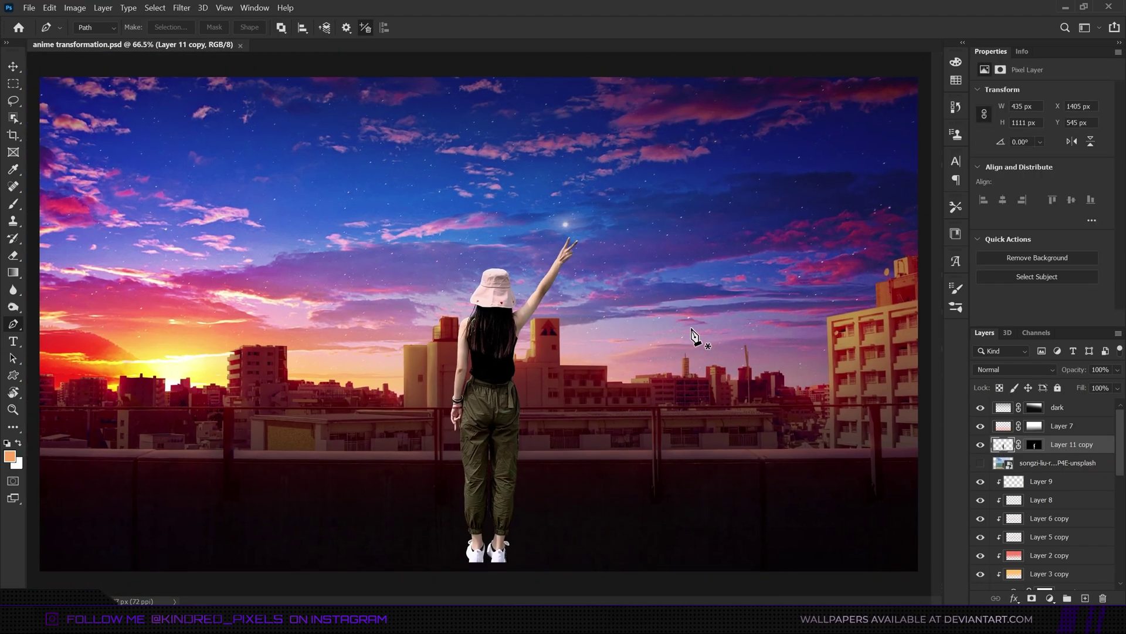
{"action": "scroll", "coordinate": [697, 352], "scroll_direction": "down", "scroll_amount": 2}
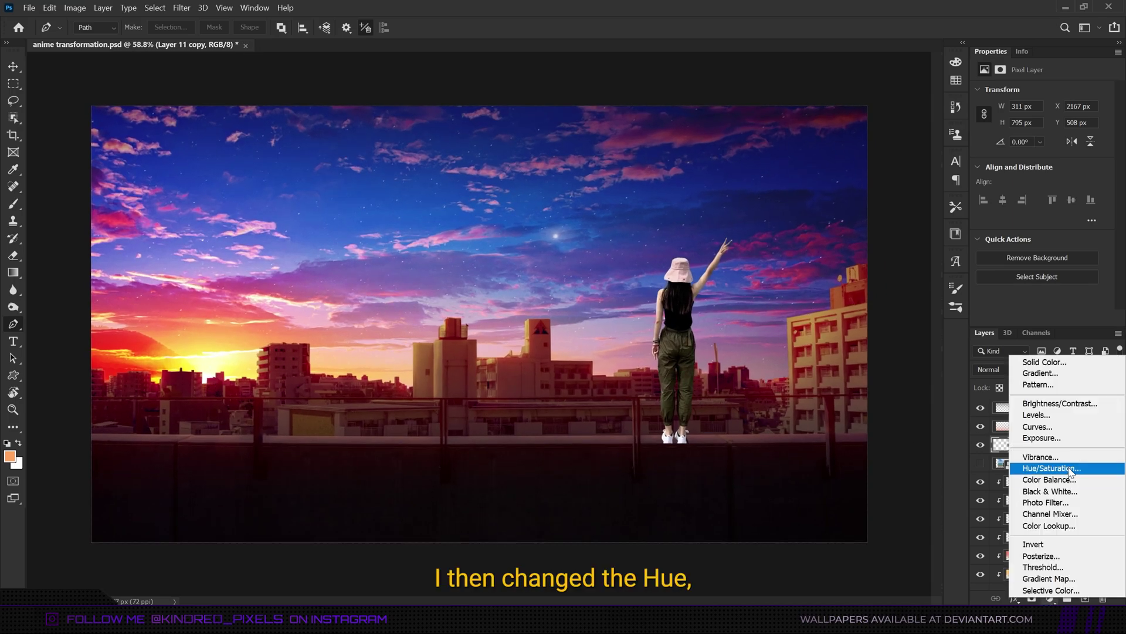
- Add a Hue/Saturation adjustment for the girl: Master −20/−6/−13, Reds saturation +19
{"action": "left_click", "coordinate": [1024, 465]}
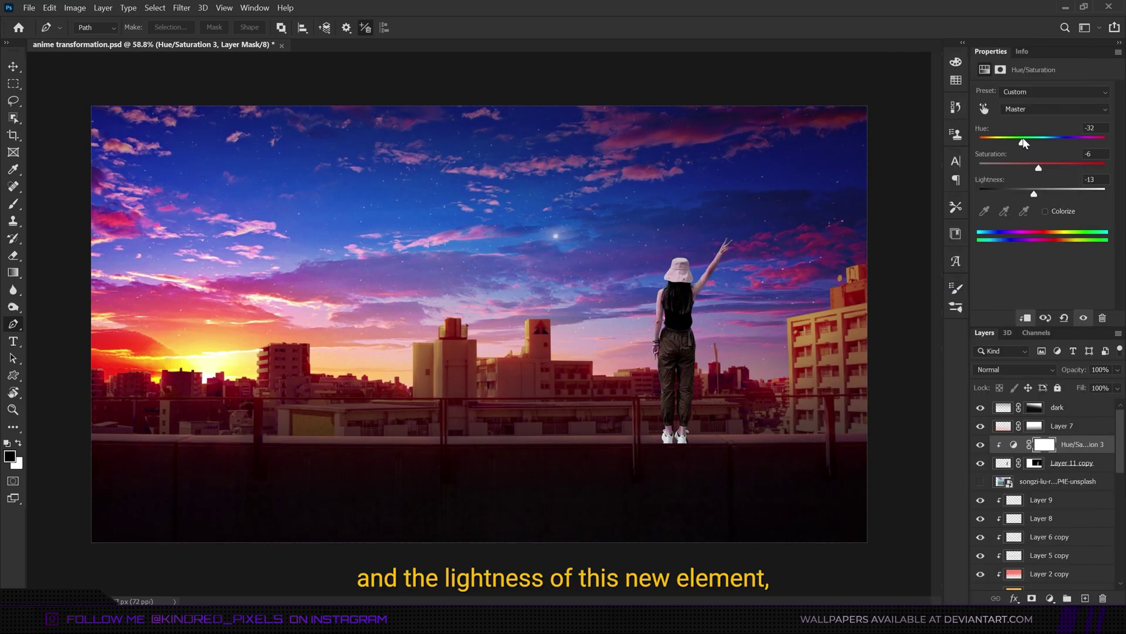
{"action": "left_click", "coordinate": [1033, 109]}
{"action": "left_click", "coordinate": [1040, 132]}
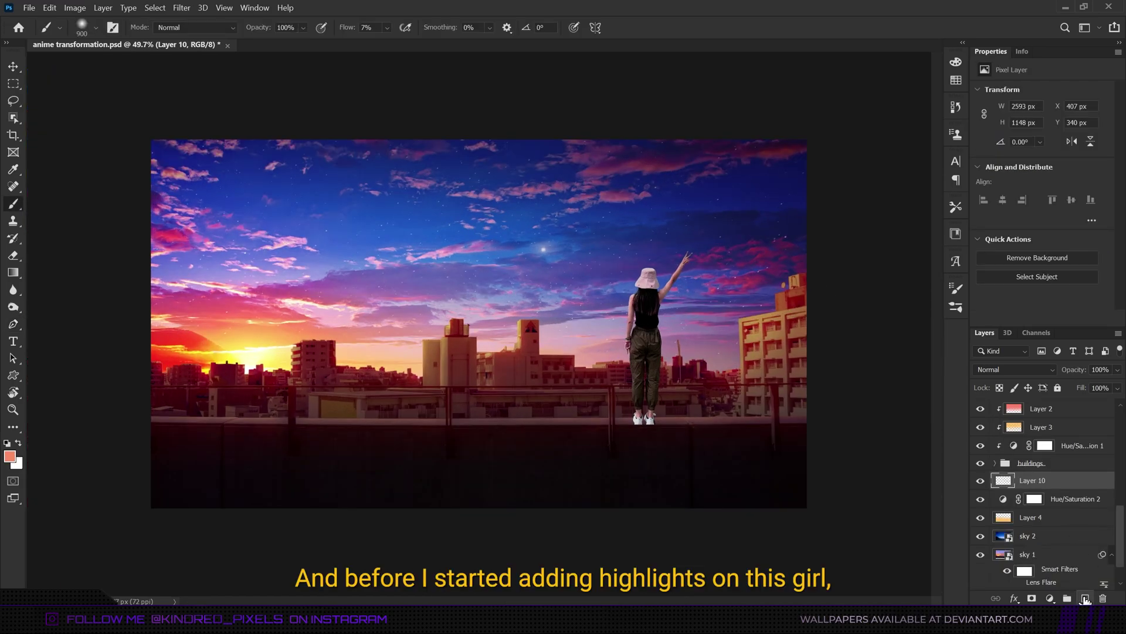
{"action": "left_click", "coordinate": [1085, 598]}
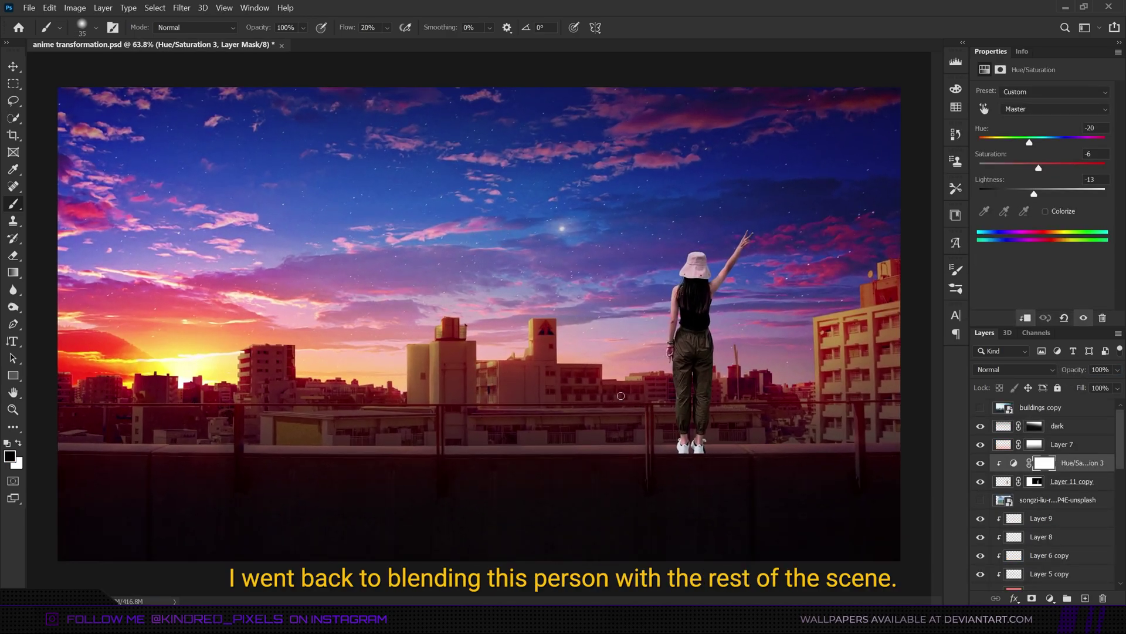
- Create clipped Layer 12 and fill it with an orange sampled from the sunset glow
{"action": "left_click", "coordinate": [1085, 597]}
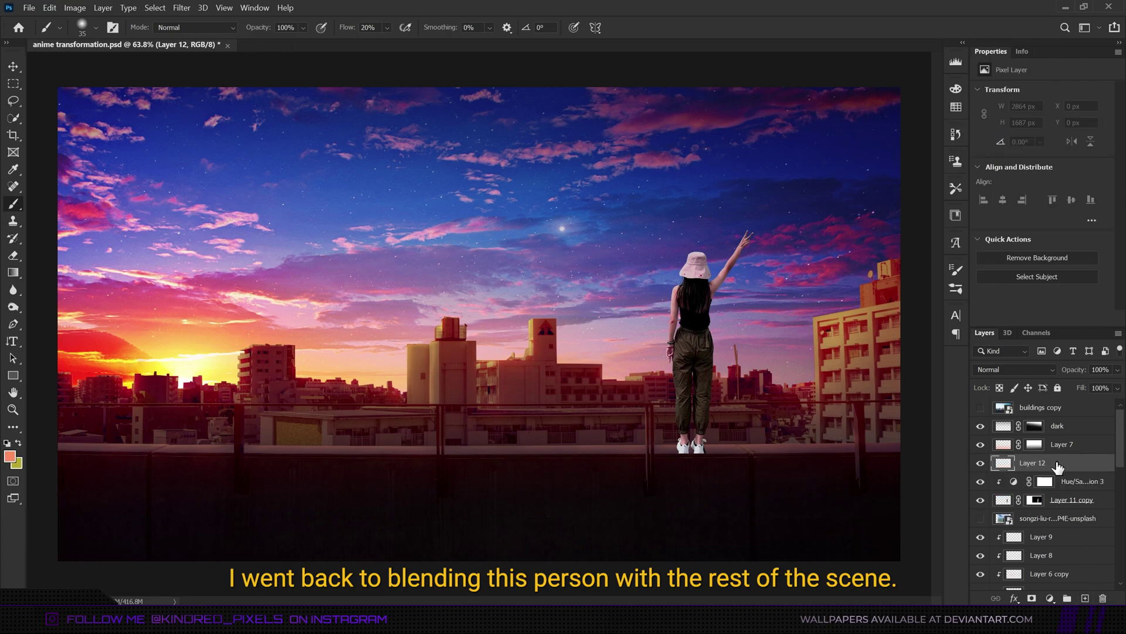
{"action": "right_click", "coordinate": [1057, 466]}
{"action": "left_click", "coordinate": [916, 296]}
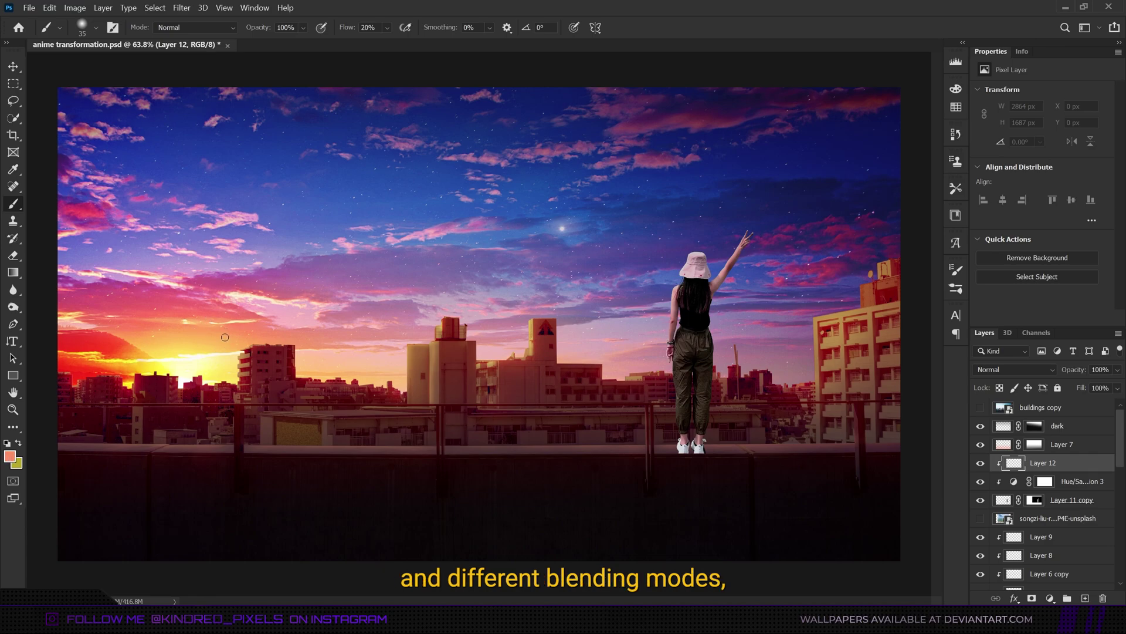
{"action": "left_click", "coordinate": [7, 462]}
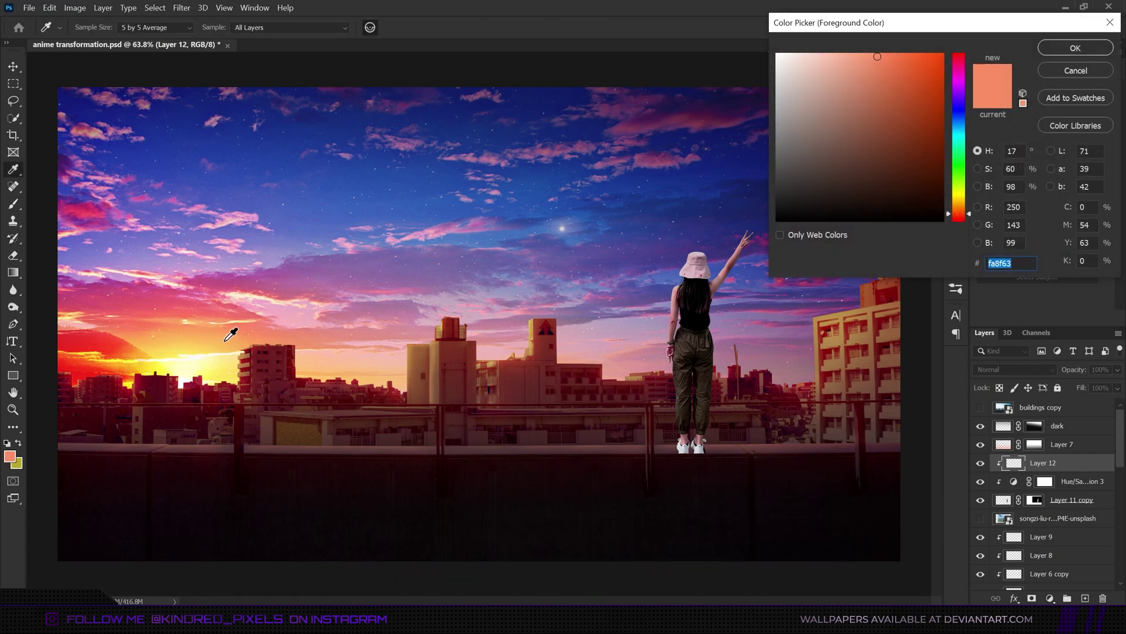
{"action": "left_click", "coordinate": [229, 338]}
{"action": "key", "text": "Return"}
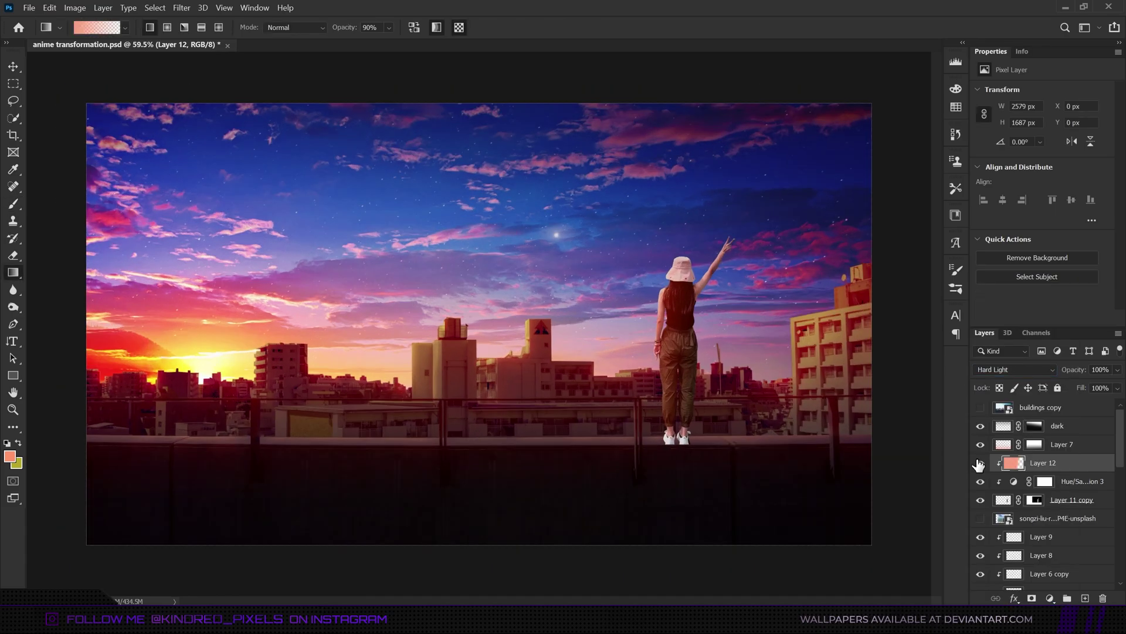
{"action": "left_click_drag", "start_coordinate": [1056, 375], "coordinate": [1064, 375]}
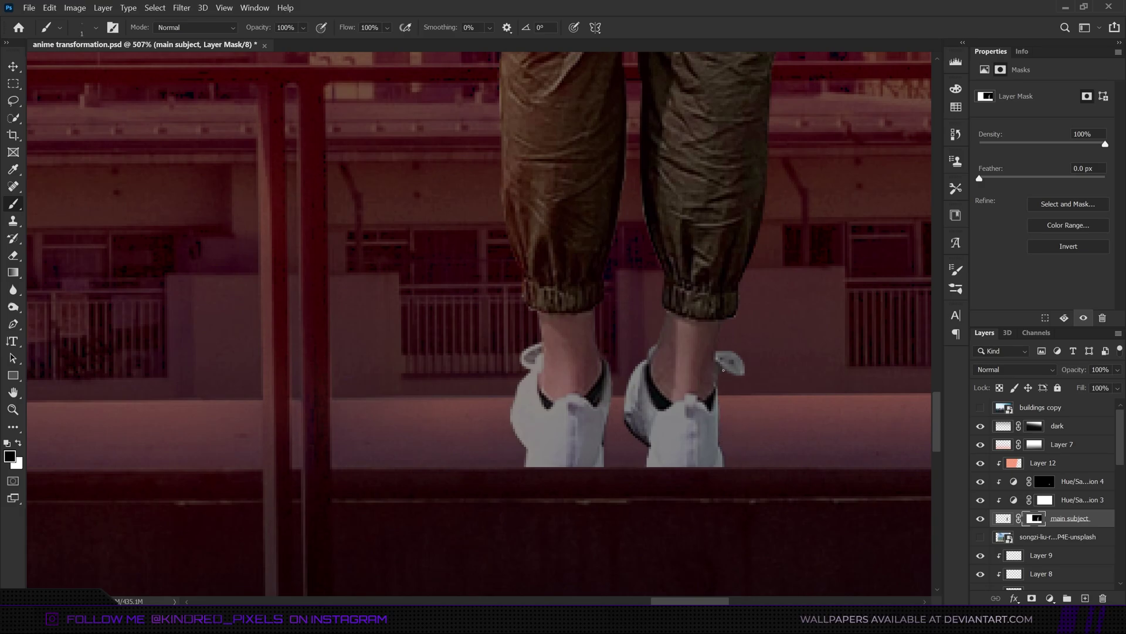
- Scroll around the canvas to inspect the girl and rooftop lighting
{"action": "scroll", "coordinate": [530, 354], "scroll_direction": "up", "scroll_amount": 2}
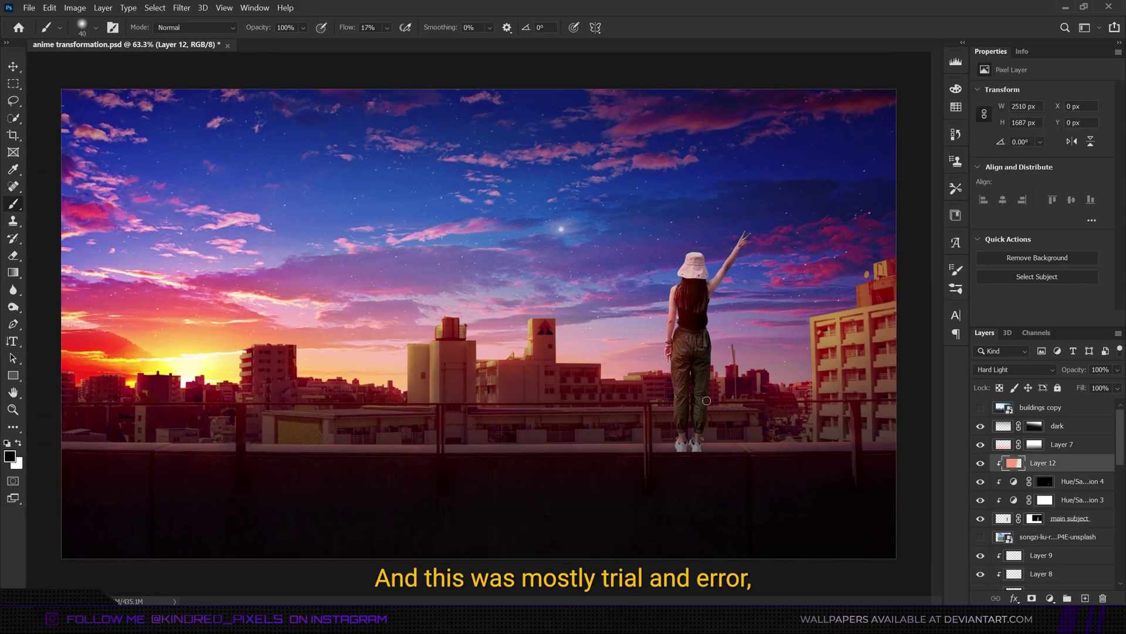
{"action": "scroll", "coordinate": [563, 317], "scroll_direction": "up", "scroll_amount": 2}
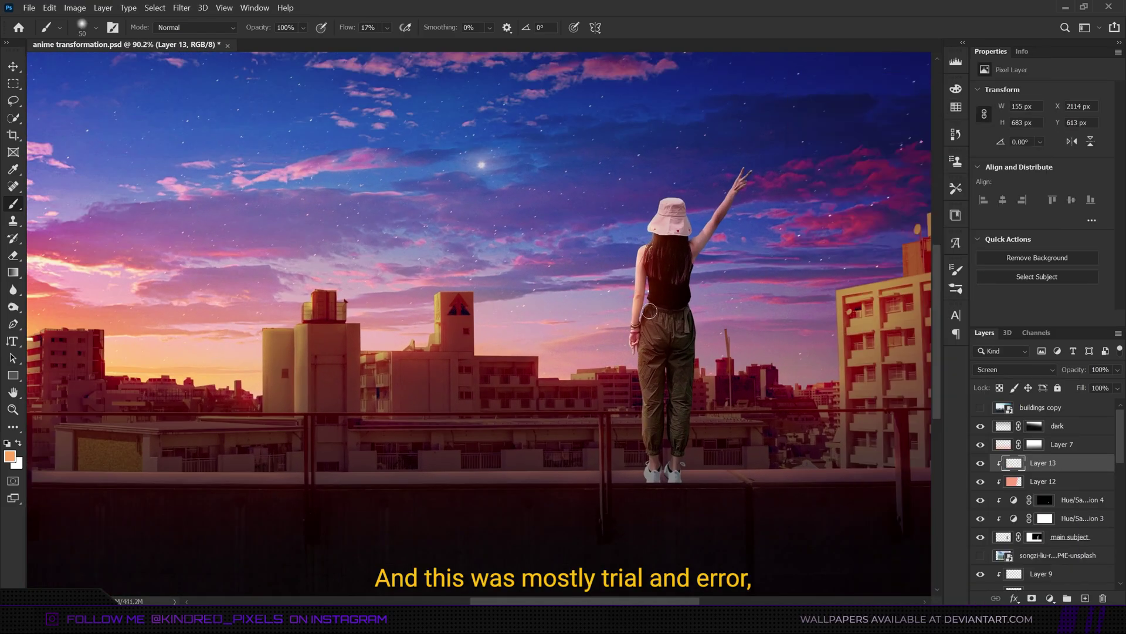
{"action": "scroll", "coordinate": [725, 376], "scroll_direction": "up", "scroll_amount": 2}
{"action": "scroll", "coordinate": [663, 385], "scroll_direction": "down", "scroll_amount": 5}
{"action": "scroll", "coordinate": [563, 317], "scroll_direction": "down", "scroll_amount": 1}
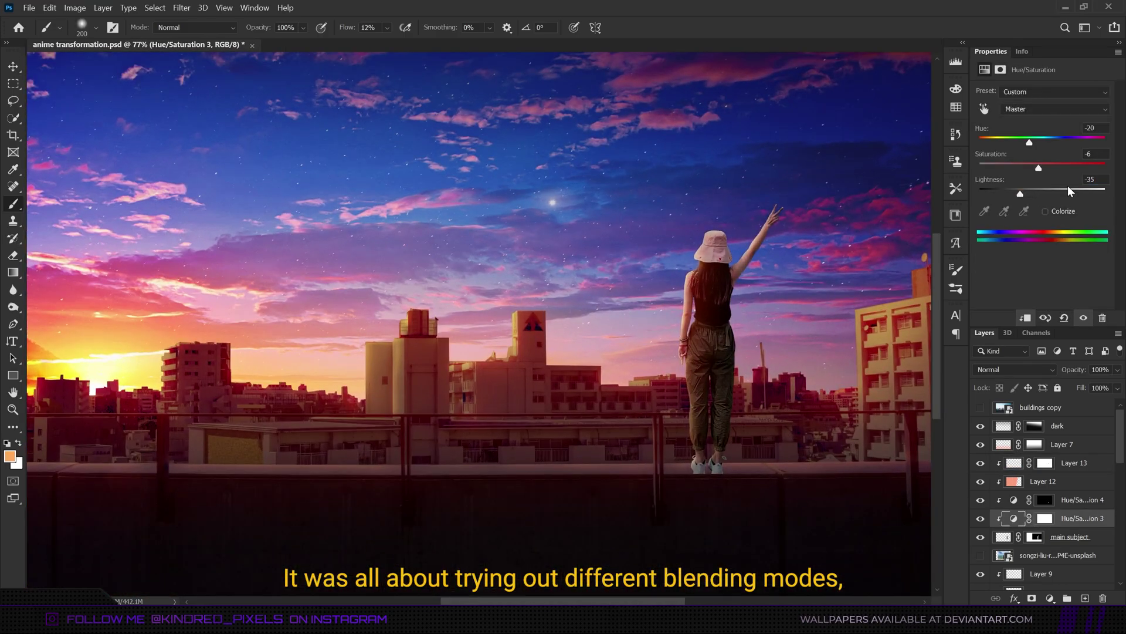
{"action": "scroll", "coordinate": [712, 435], "scroll_direction": "down", "scroll_amount": 1}
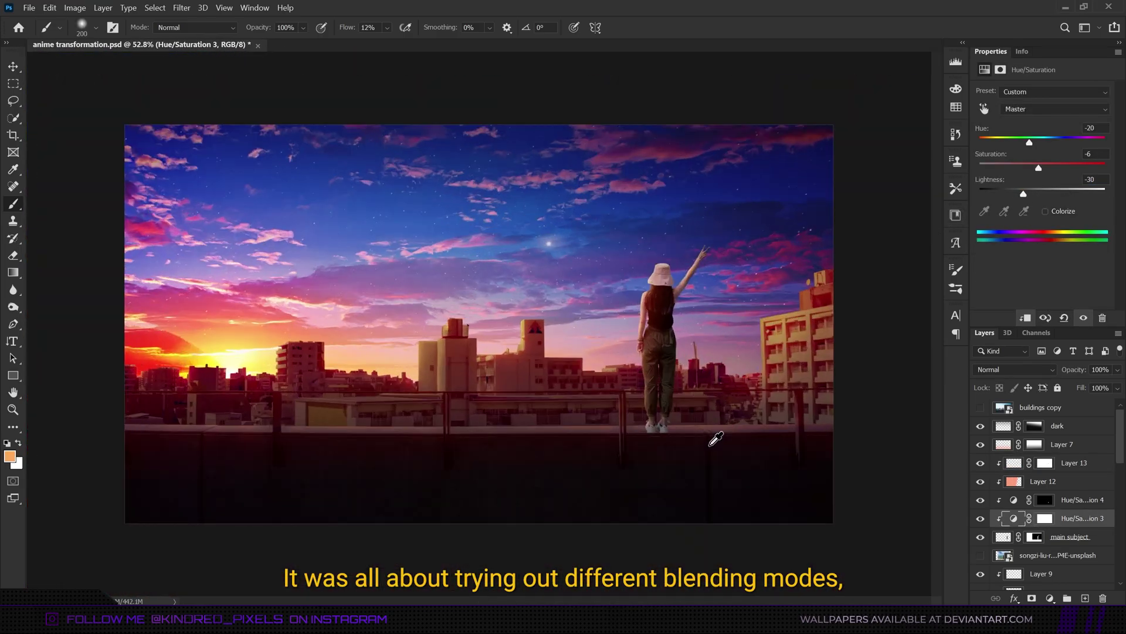
{"action": "scroll", "coordinate": [658, 319], "scroll_direction": "up", "scroll_amount": 2}
{"action": "scroll", "coordinate": [658, 319], "scroll_direction": "up", "scroll_amount": 2}
{"action": "scroll", "coordinate": [658, 319], "scroll_direction": "down", "scroll_amount": 3}
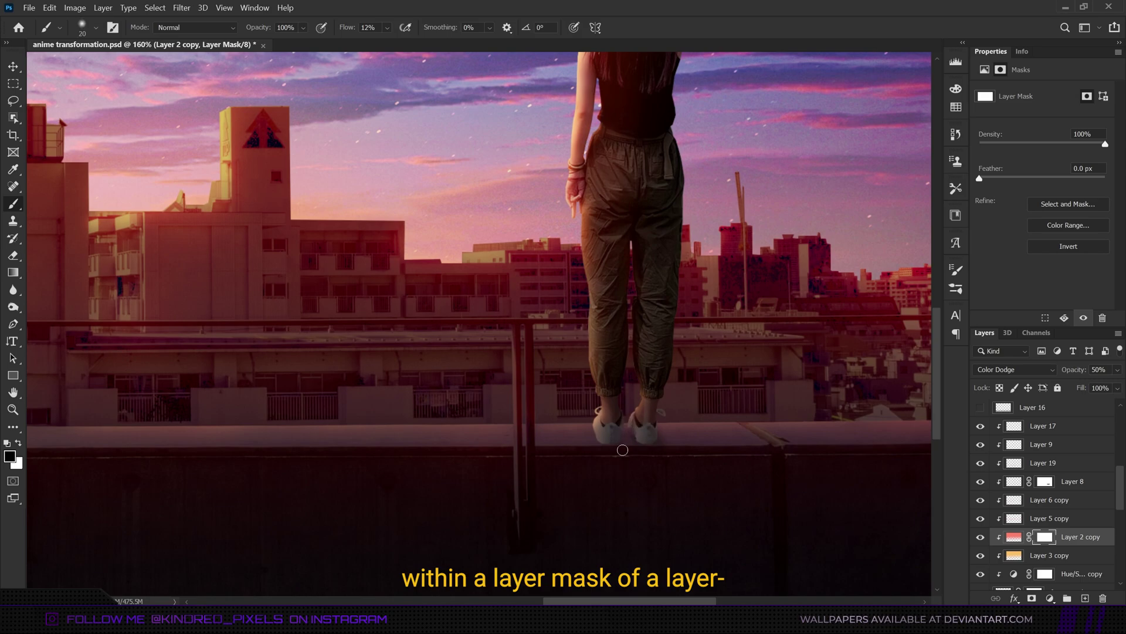
- Set Layer 2 copy 2 to Screen at low opacity; mask and stretch Layer 21's glow taller
{"action": "left_click_drag", "start_coordinate": [609, 435], "coordinate": [608, 442]}
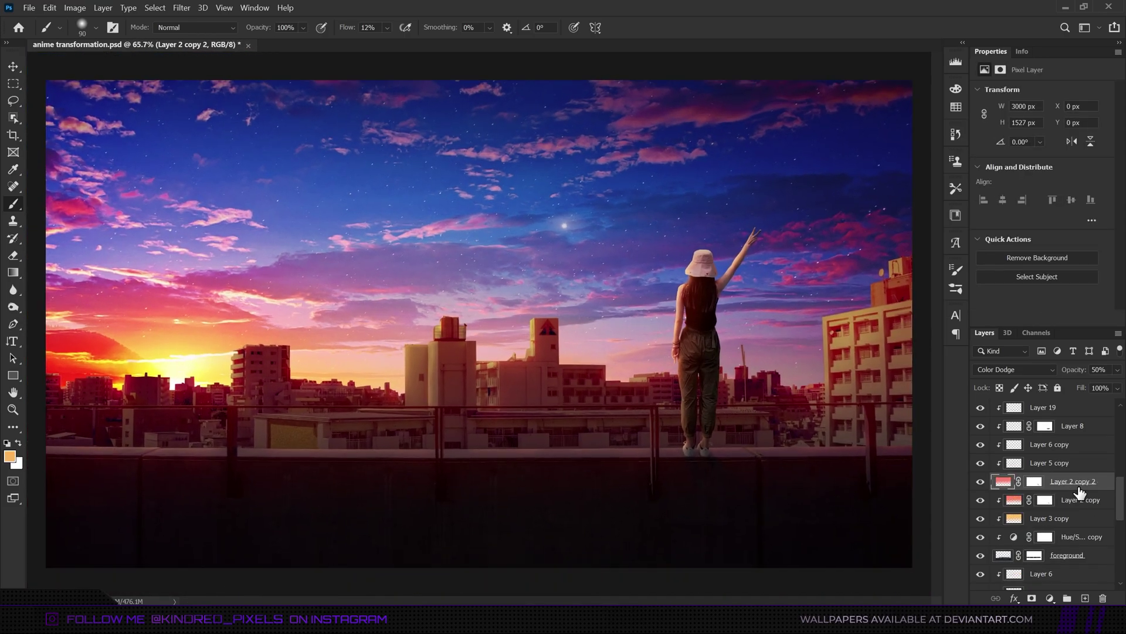
{"action": "left_click", "coordinate": [1015, 369]}
{"action": "left_click", "coordinate": [997, 563]}
{"action": "left_click", "coordinate": [1098, 369]}
{"action": "type", "text": "21"}
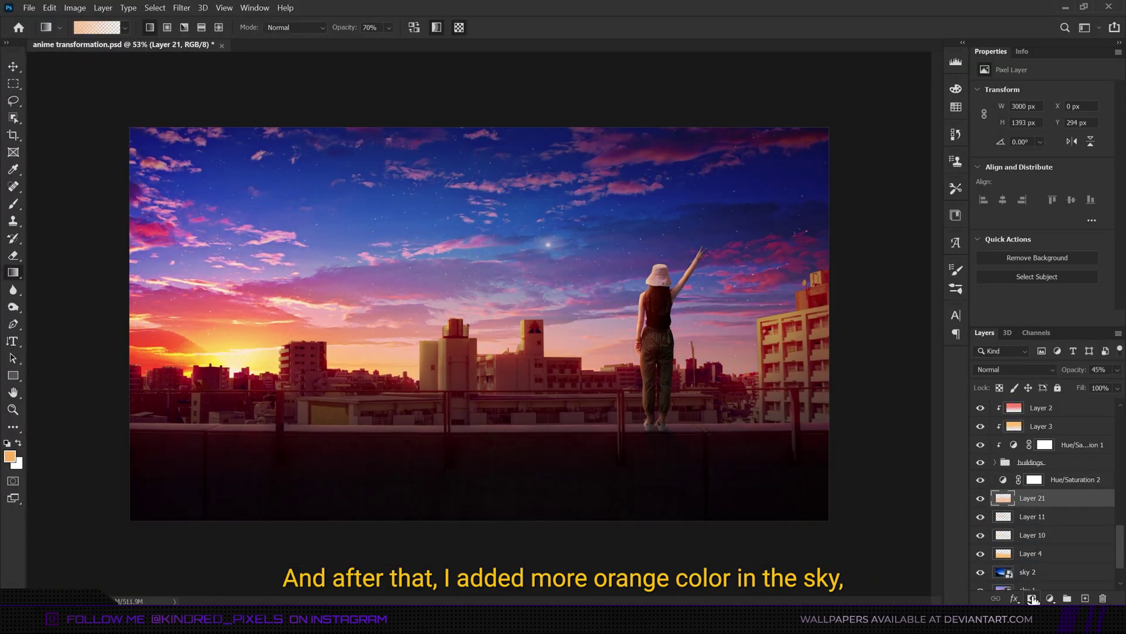
{"action": "left_click", "coordinate": [1032, 599]}
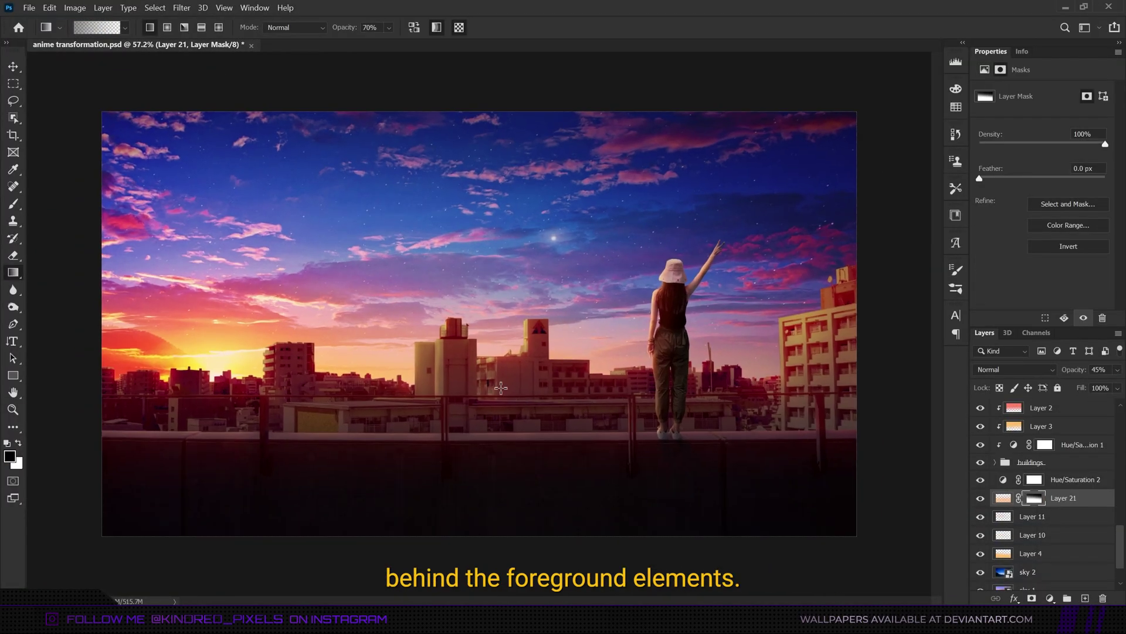
{"action": "left_click_drag", "start_coordinate": [487, 182], "coordinate": [487, 149]}
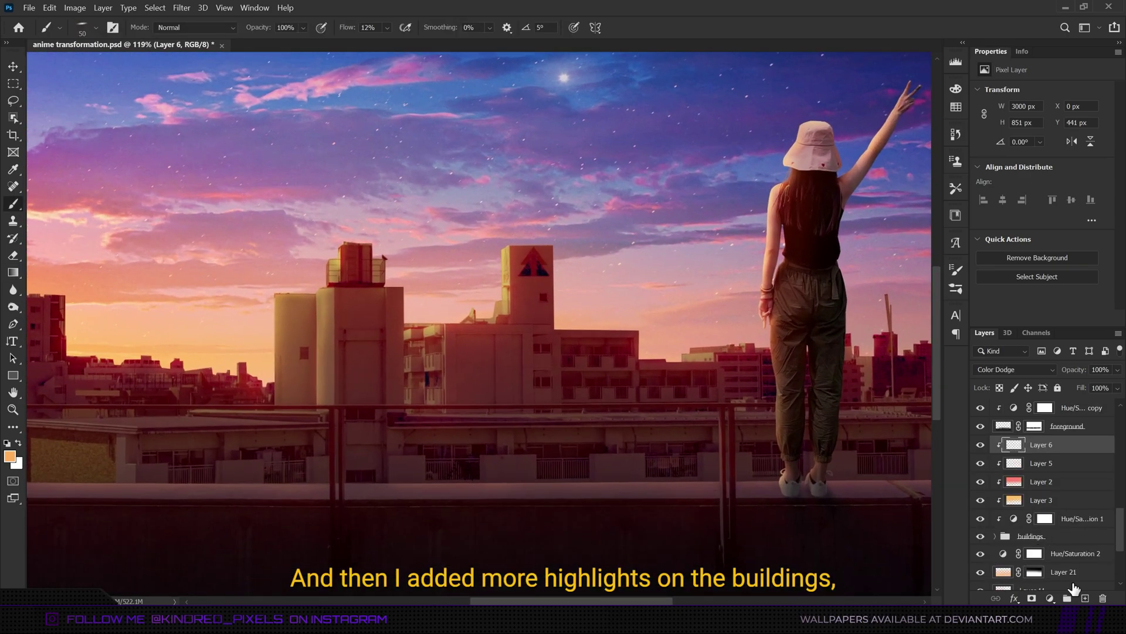
- Create Layer 22 clipped to the layer below in Color Dodge blending
{"action": "left_click", "coordinate": [1085, 597]}
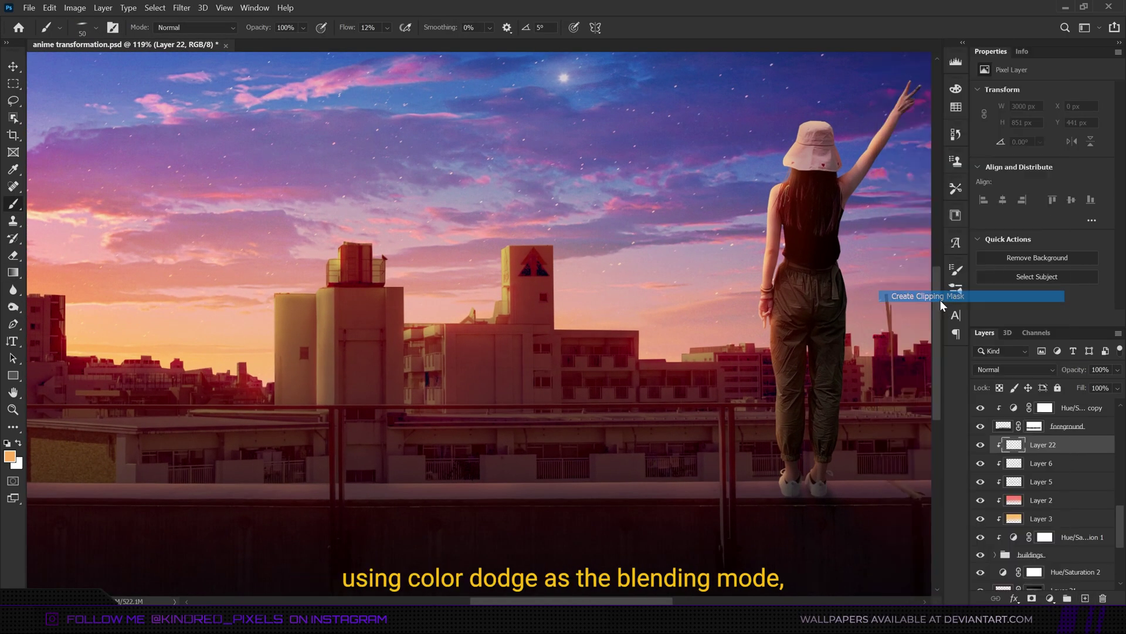
{"action": "left_click", "coordinate": [1015, 369]}
{"action": "left_click", "coordinate": [1018, 392]}
- Fill a thin marquee strip along the railing top with orange and soften it with Gaussian Blur
{"action": "left_click", "coordinate": [14, 85]}
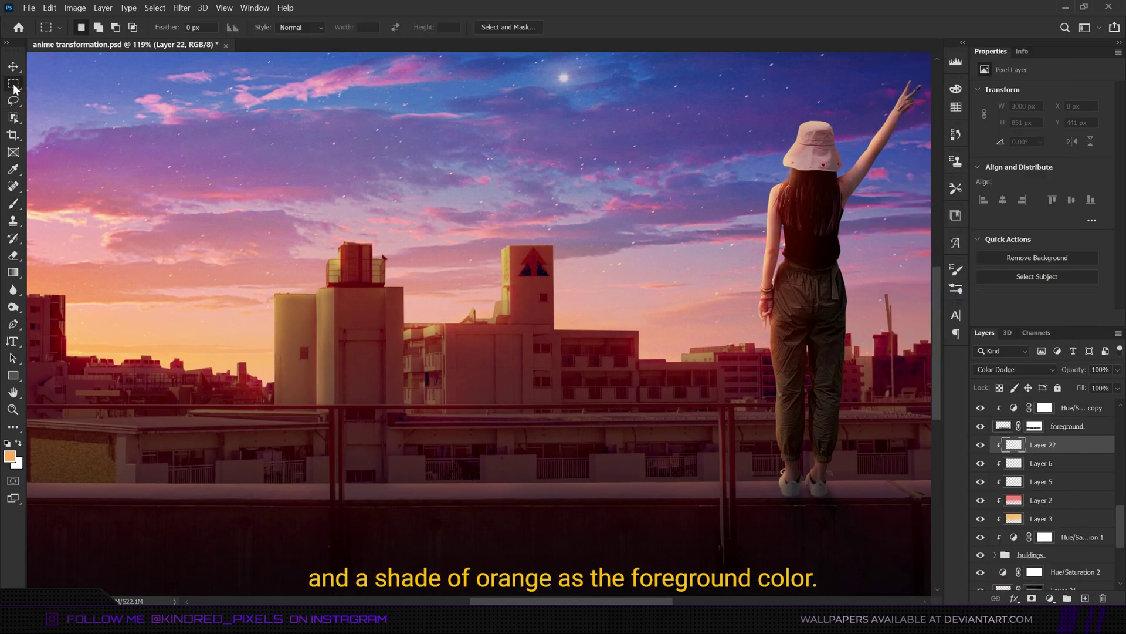
{"action": "left_click_drag", "start_coordinate": [597, 420], "coordinate": [711, 416]}
{"action": "key", "text": "alt+BackSpace"}
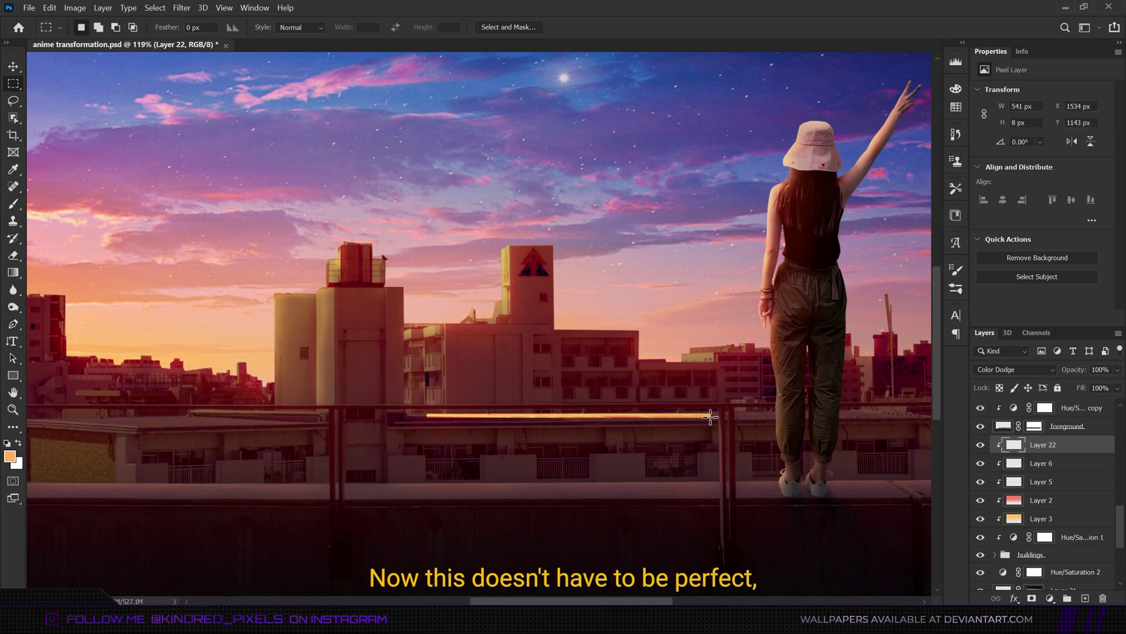
{"action": "scroll", "coordinate": [765, 508], "scroll_direction": "left", "scroll_amount": 5}
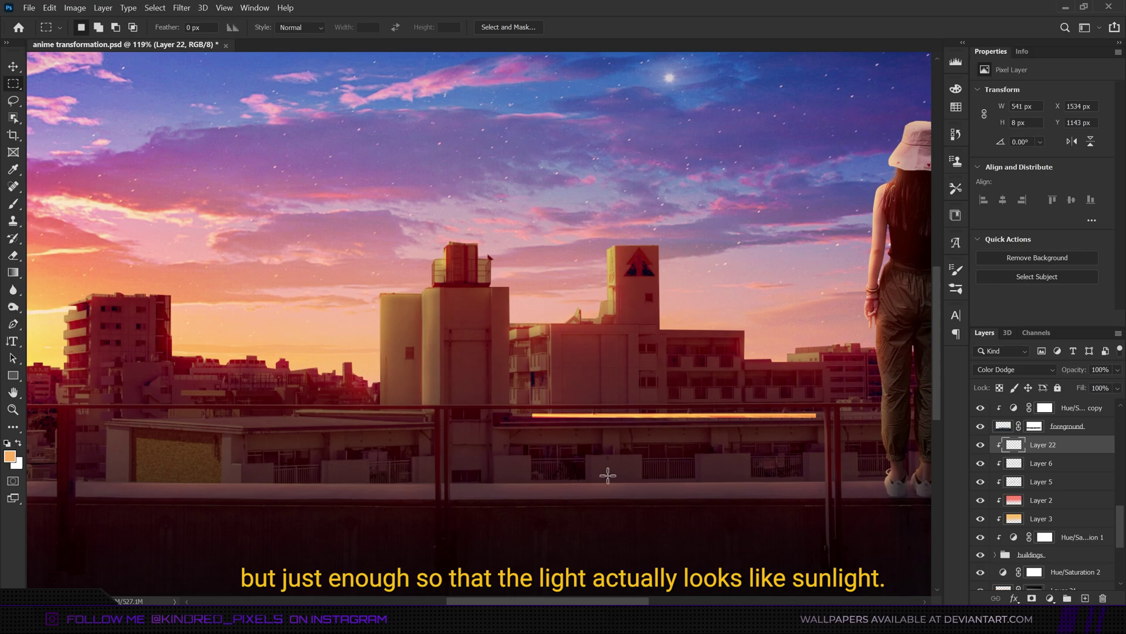
{"action": "scroll", "coordinate": [607, 475], "scroll_direction": "right", "scroll_amount": 7}
{"action": "key", "text": "ctrl+alt+f"}
{"action": "key", "text": "Return"}
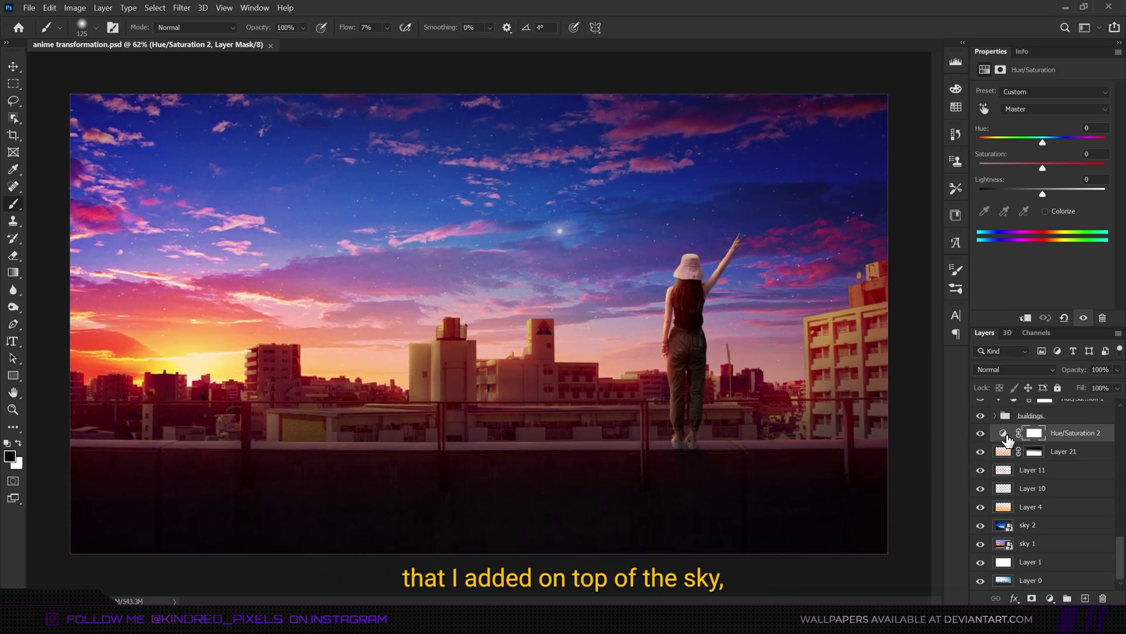
- Restrict Hue/Saturation 2 to the Blues to mute the sky slightly
{"action": "left_click", "coordinate": [1054, 109]}
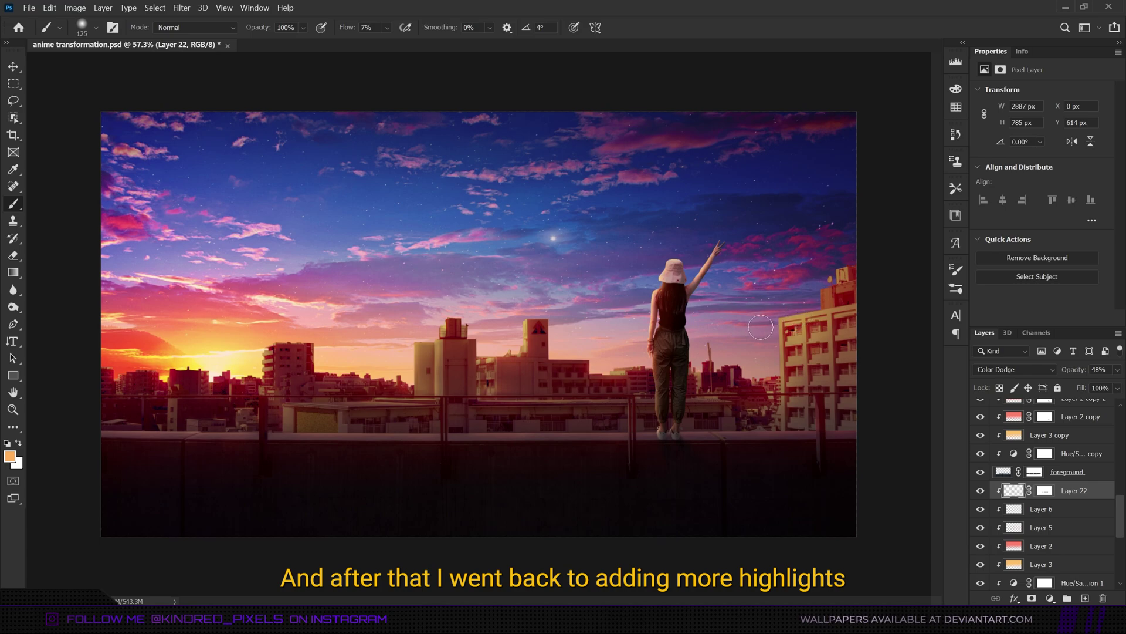
{"action": "key", "text": "bracketright"}
{"action": "key", "text": "bracketright"}
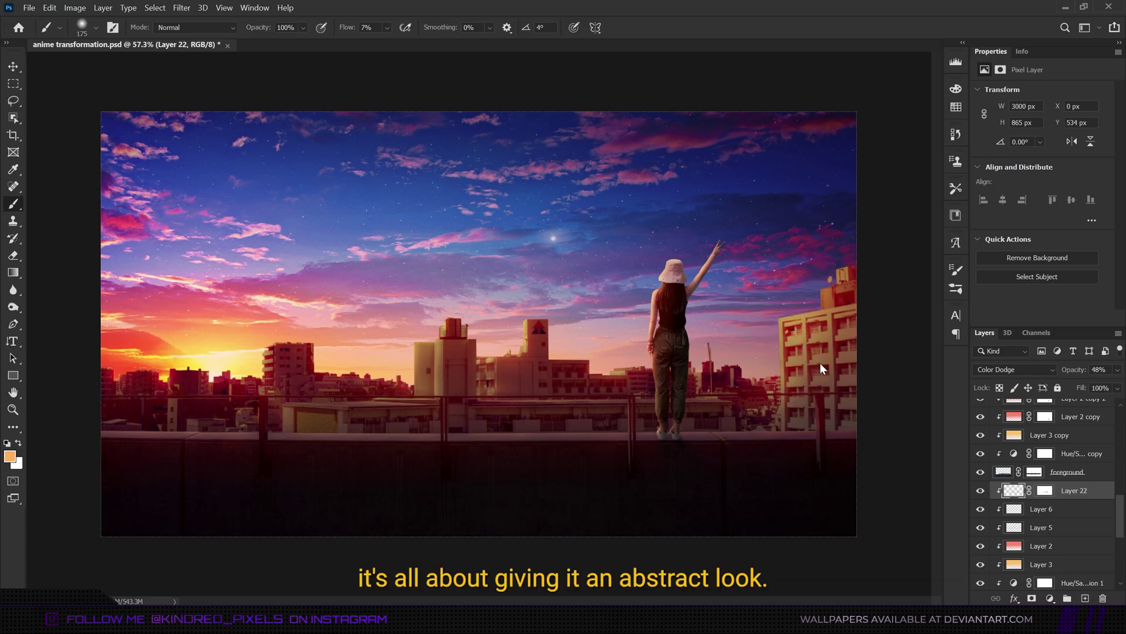
{"action": "key", "text": "ctrl+plus"}
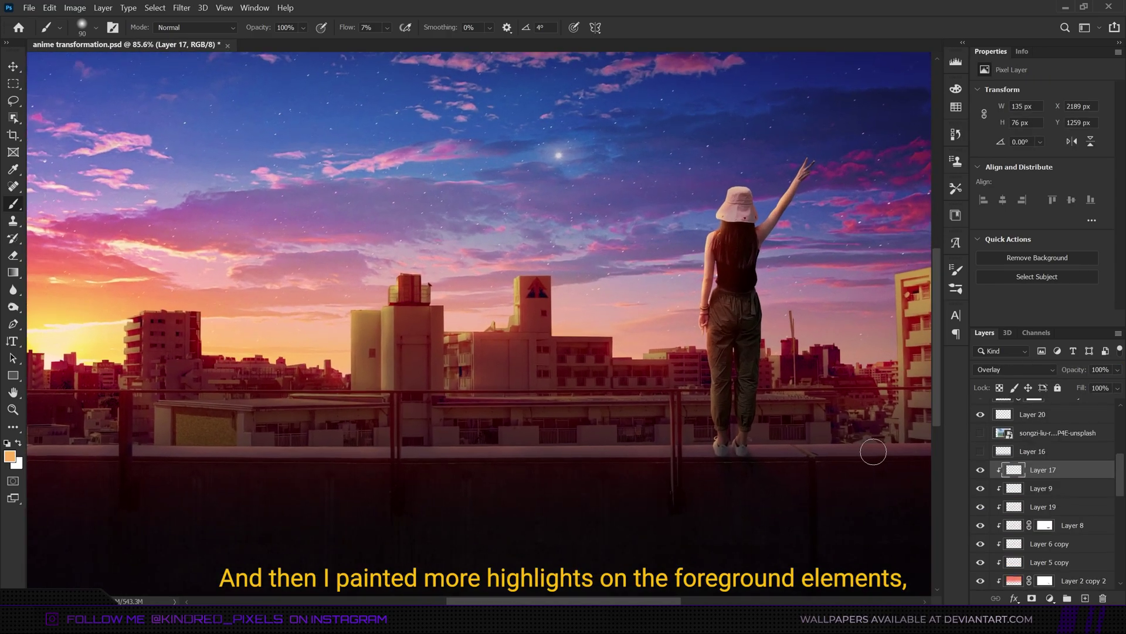
- Set Layer 23 to Color Dodge and flatten the brush tip into an ellipse
{"action": "left_click", "coordinate": [1015, 369]}
{"action": "left_click", "coordinate": [1008, 395]}
{"action": "left_click", "coordinate": [96, 27]}
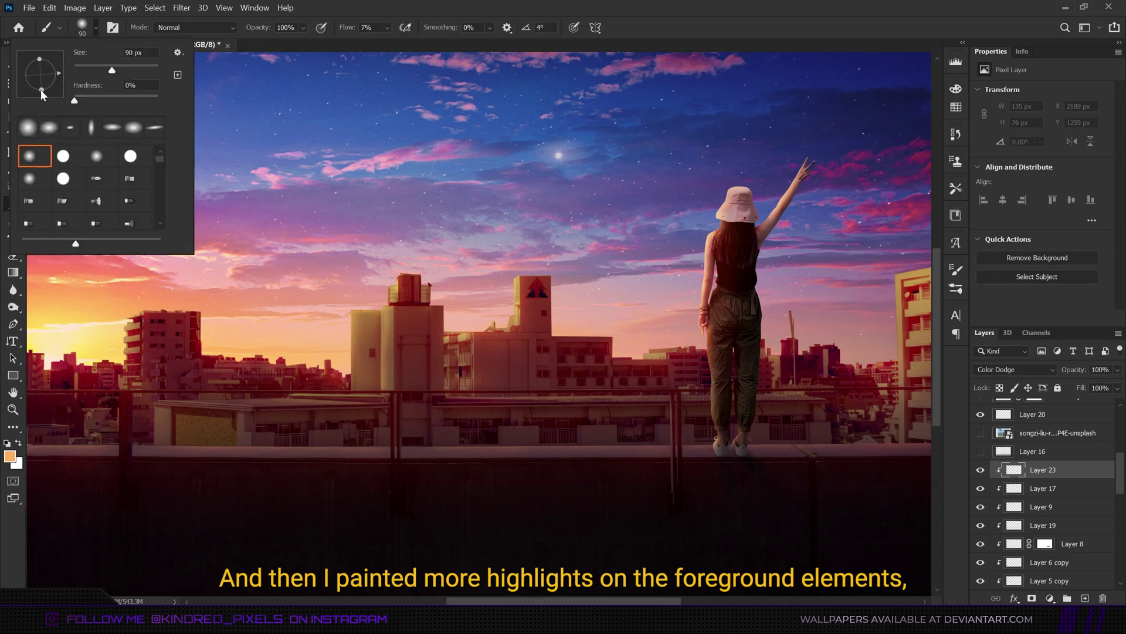
{"action": "left_click_drag", "start_coordinate": [44, 90], "coordinate": [61, 77]}
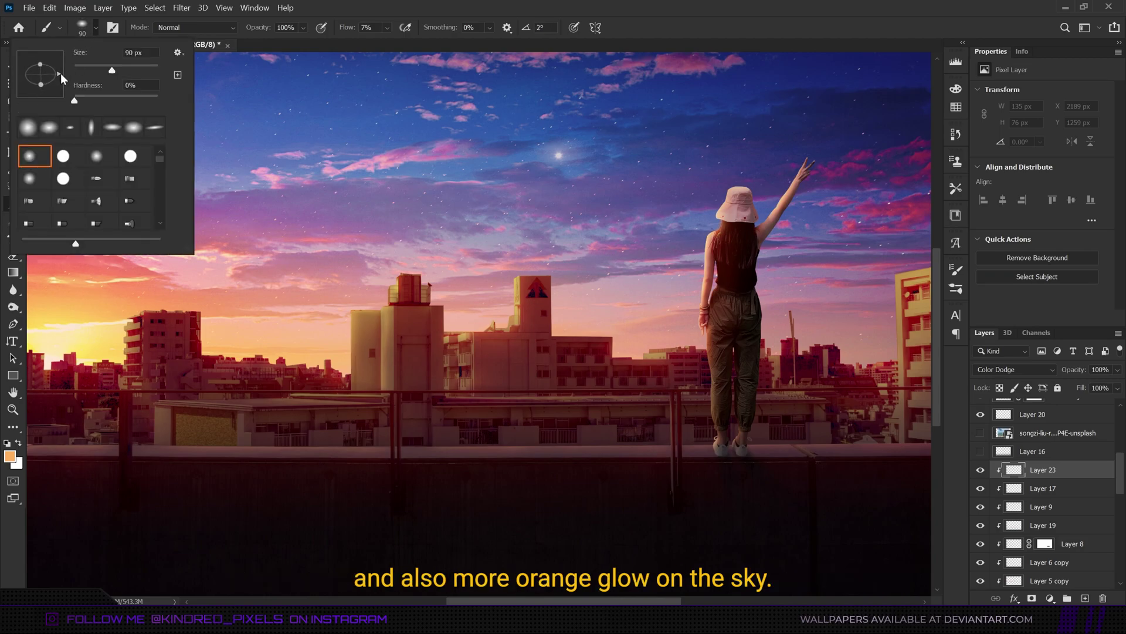
{"action": "key", "text": "Escape"}
{"action": "scroll", "coordinate": [628, 458], "scroll_direction": "down", "scroll_amount": 5}
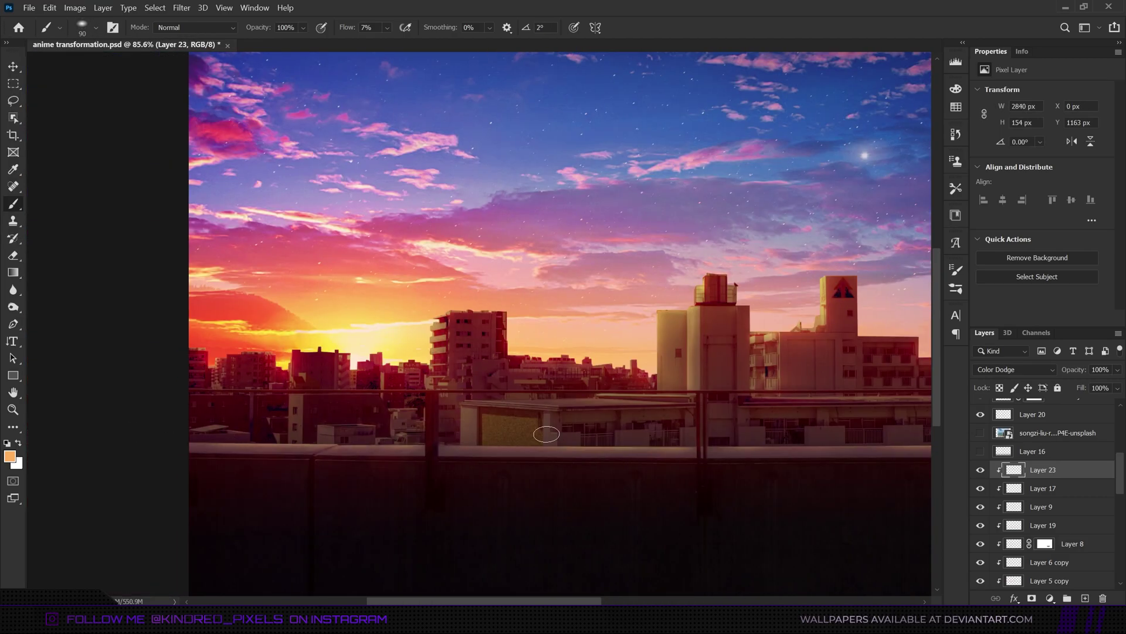
{"action": "scroll", "coordinate": [639, 466], "scroll_direction": "up", "scroll_amount": 3}
{"action": "scroll", "coordinate": [709, 462], "scroll_direction": "down", "scroll_amount": 2}
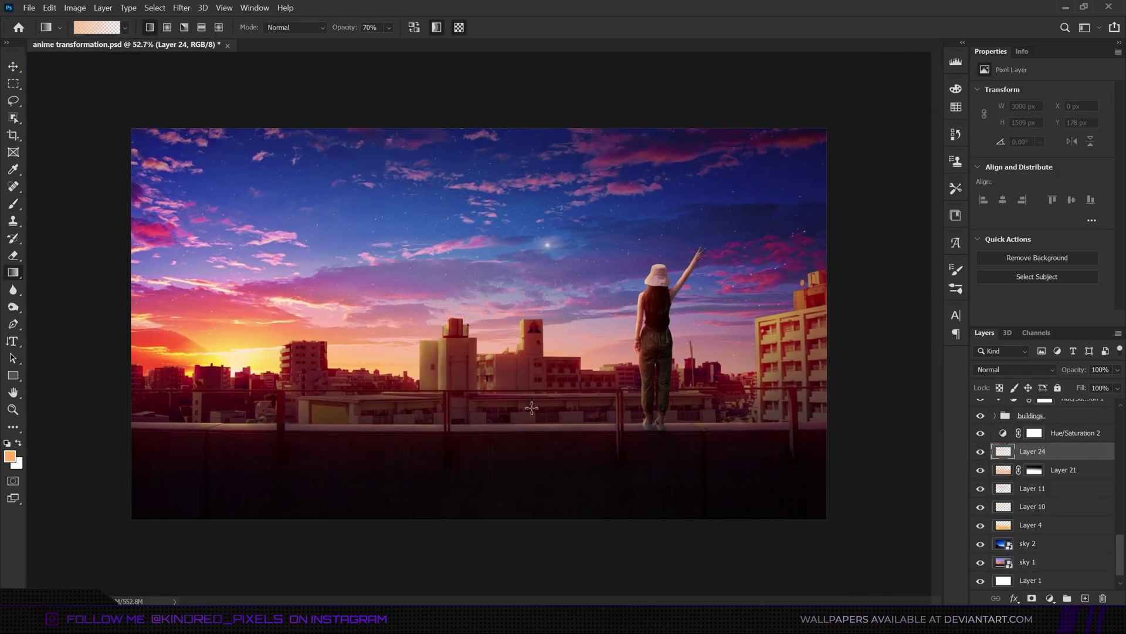
- Lower Layer 24 to about 55% and add Layer 25, clipped to the girl, in Color Dodge
{"action": "left_click_drag", "start_coordinate": [1068, 375], "coordinate": [1053, 375]}
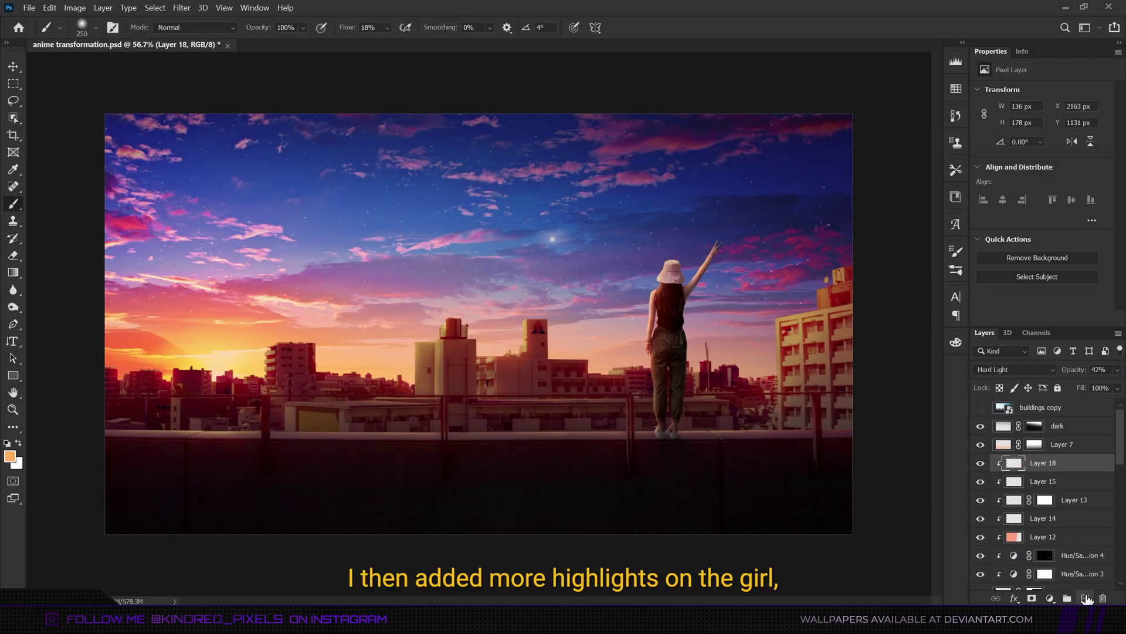
{"action": "left_click", "coordinate": [1086, 598]}
{"action": "right_click", "coordinate": [1050, 462]}
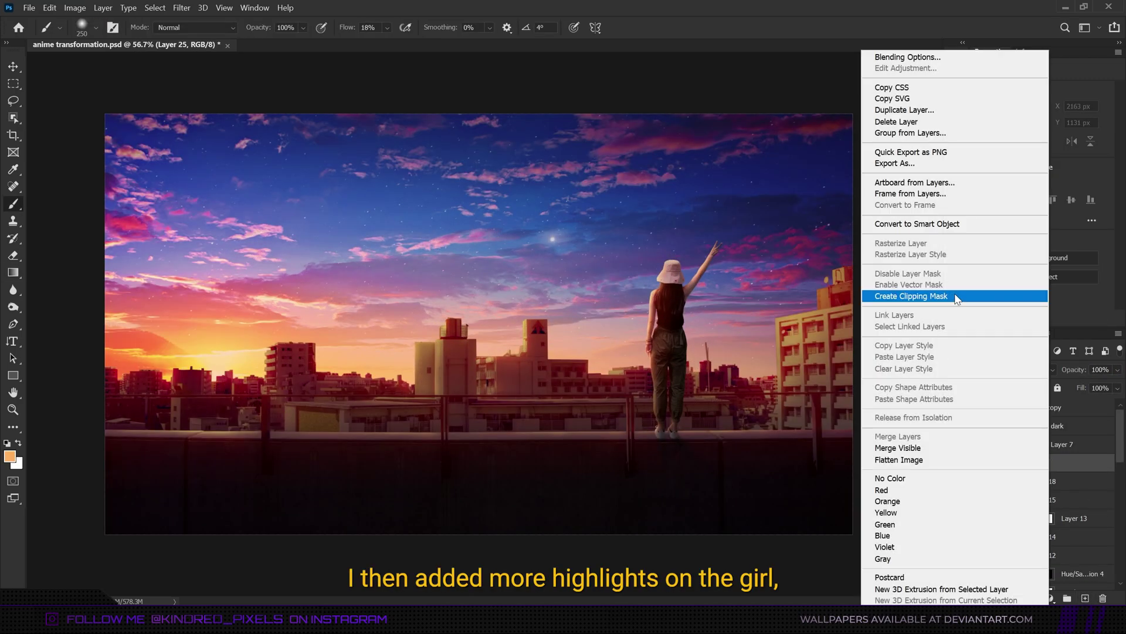
{"action": "left_click", "coordinate": [997, 296]}
{"action": "left_click", "coordinate": [1021, 366]}
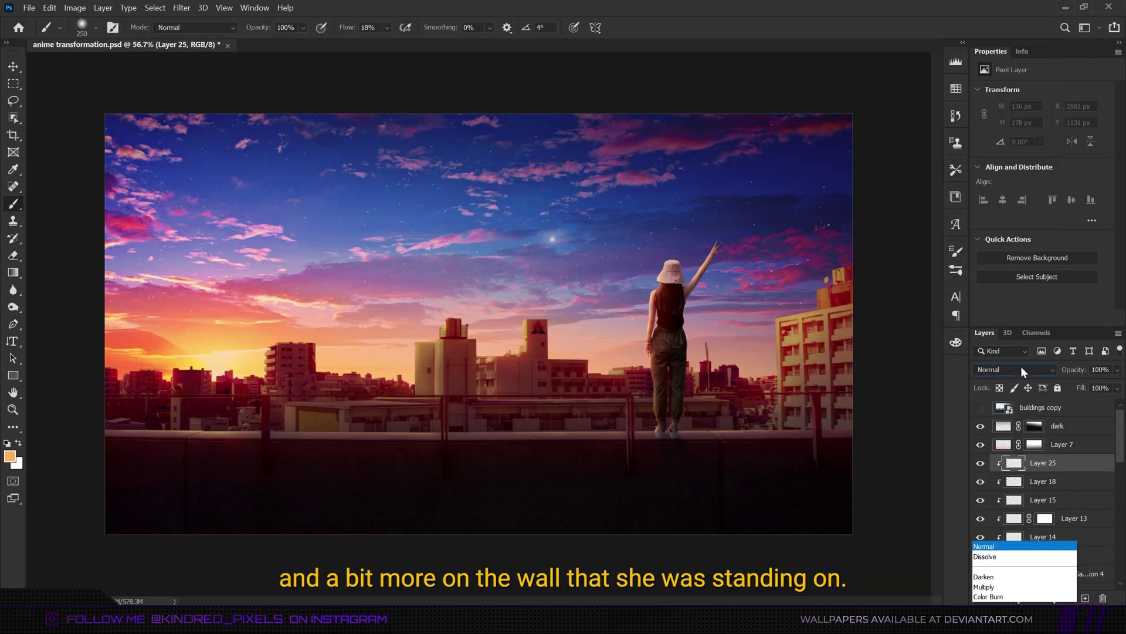
{"action": "left_click", "coordinate": [1009, 396]}
{"action": "key", "text": "bracketright"}
{"action": "key", "text": "bracketright"}
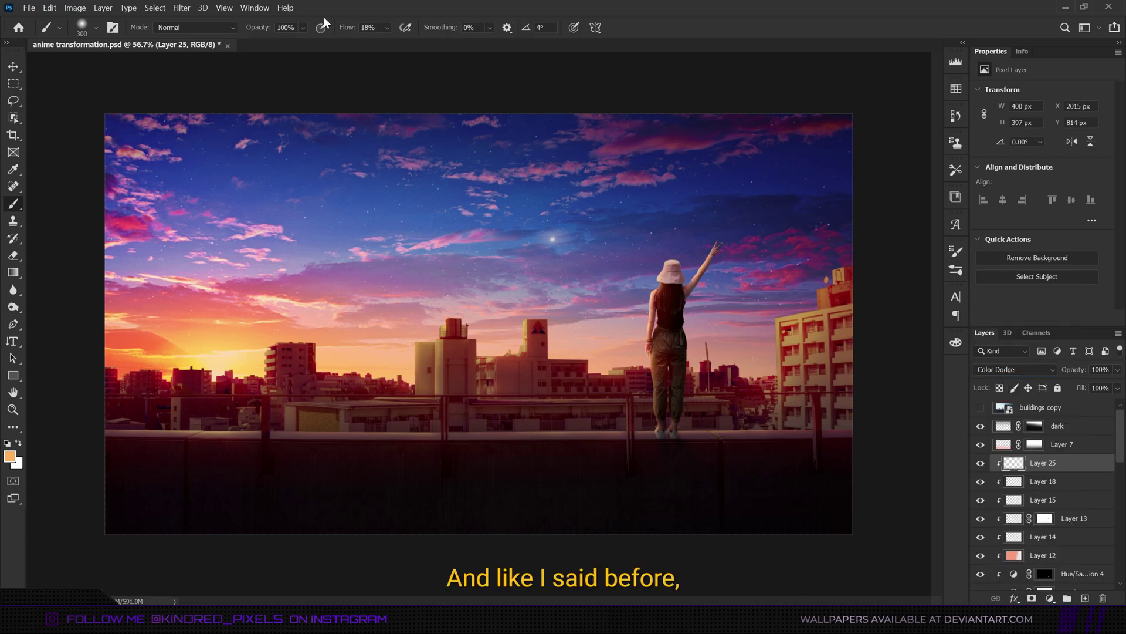
{"action": "scroll", "coordinate": [662, 464], "scroll_direction": "up", "scroll_amount": 1}
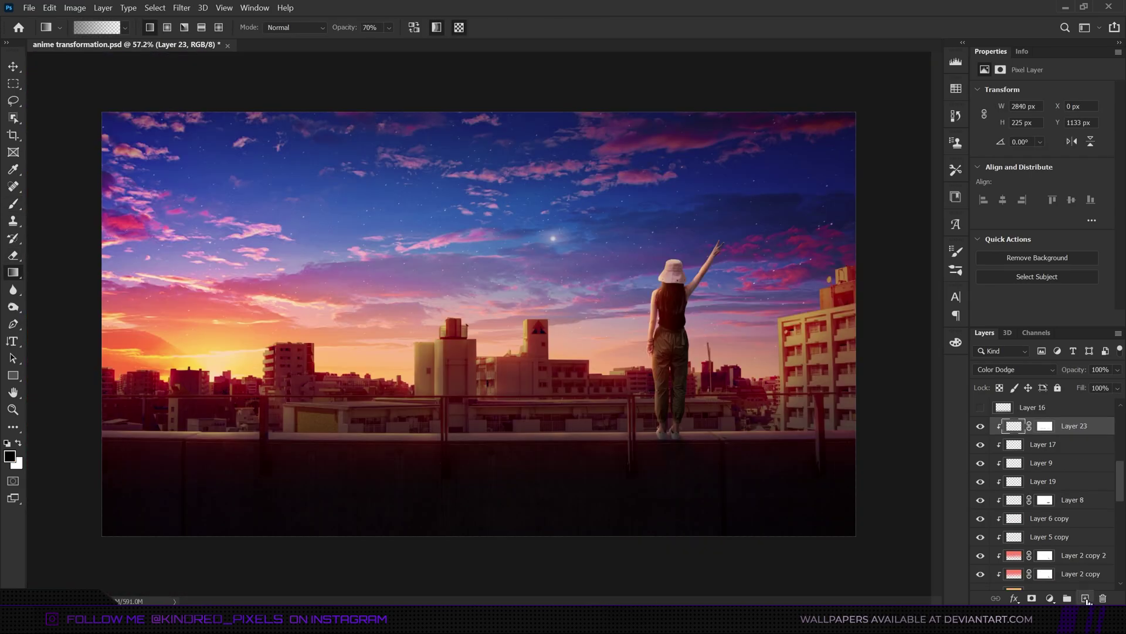
- Add a new Overlay layer and brush dark shadow strokes across the bottom foreground
{"action": "left_click", "coordinate": [1087, 598]}
{"action": "scroll", "coordinate": [654, 479], "scroll_direction": "up", "scroll_amount": 2}
{"action": "left_click", "coordinate": [1023, 370]}
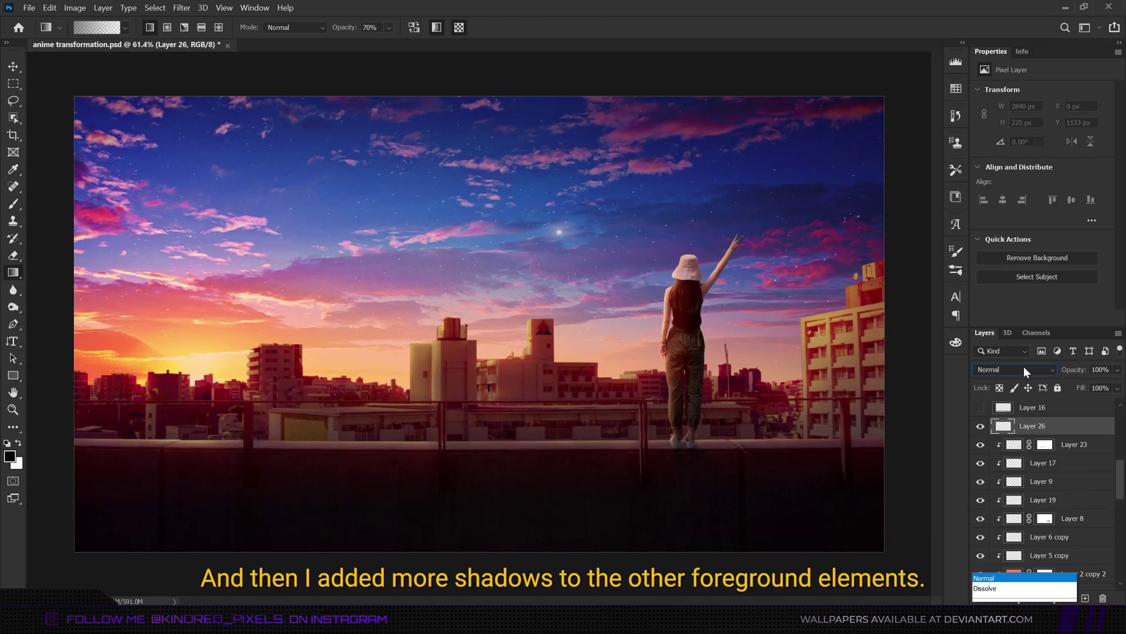
{"action": "left_click", "coordinate": [1009, 410]}
{"action": "key", "text": "b"}
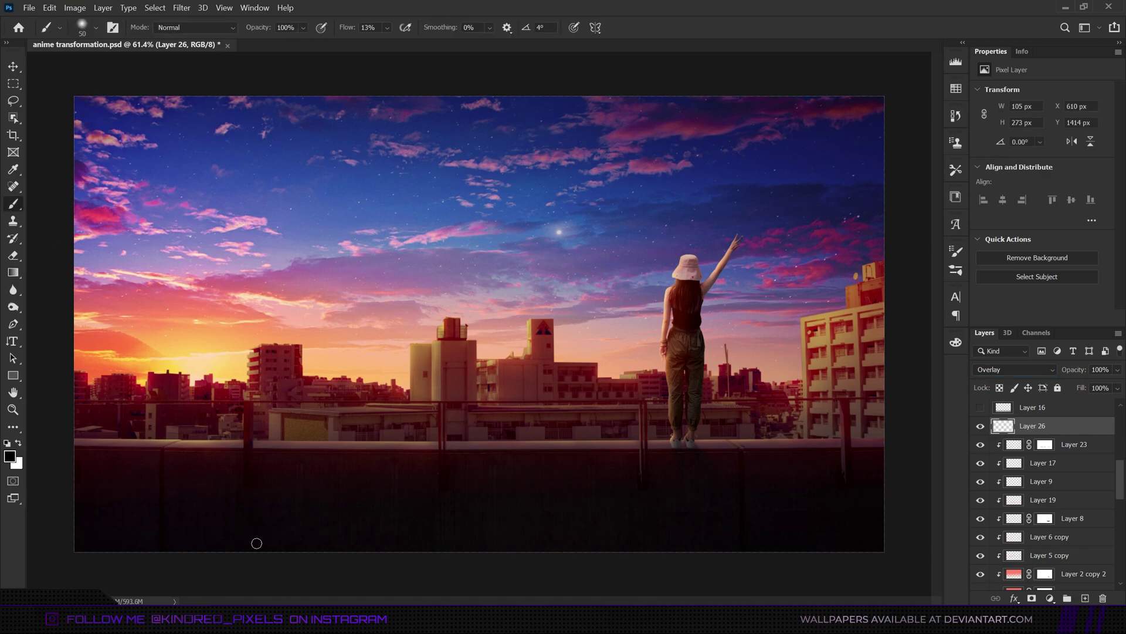
{"action": "left_click_drag", "start_coordinate": [664, 540], "coordinate": [469, 516]}
{"action": "scroll", "coordinate": [469, 516], "scroll_direction": "up", "scroll_amount": 1}
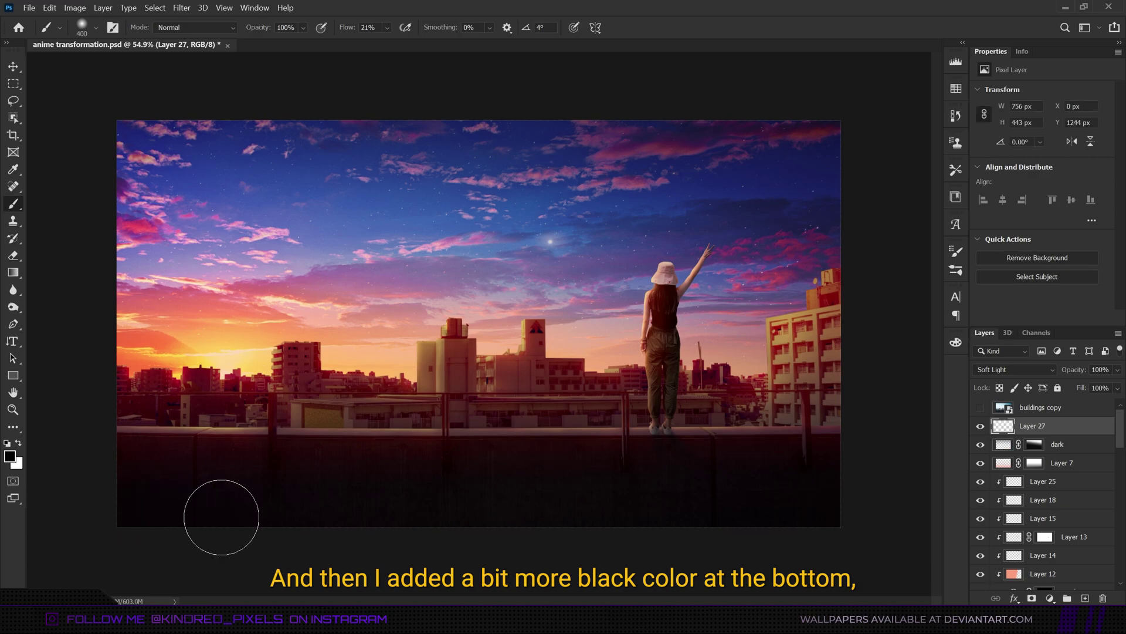
{"action": "mouse_move", "coordinate": [221, 517]}
{"action": "left_mouse_down"}
{"action": "mouse_move", "coordinate": [501, 505]}
{"action": "mouse_move", "coordinate": [692, 517]}
{"action": "mouse_move", "coordinate": [839, 484]}
{"action": "left_mouse_up"}
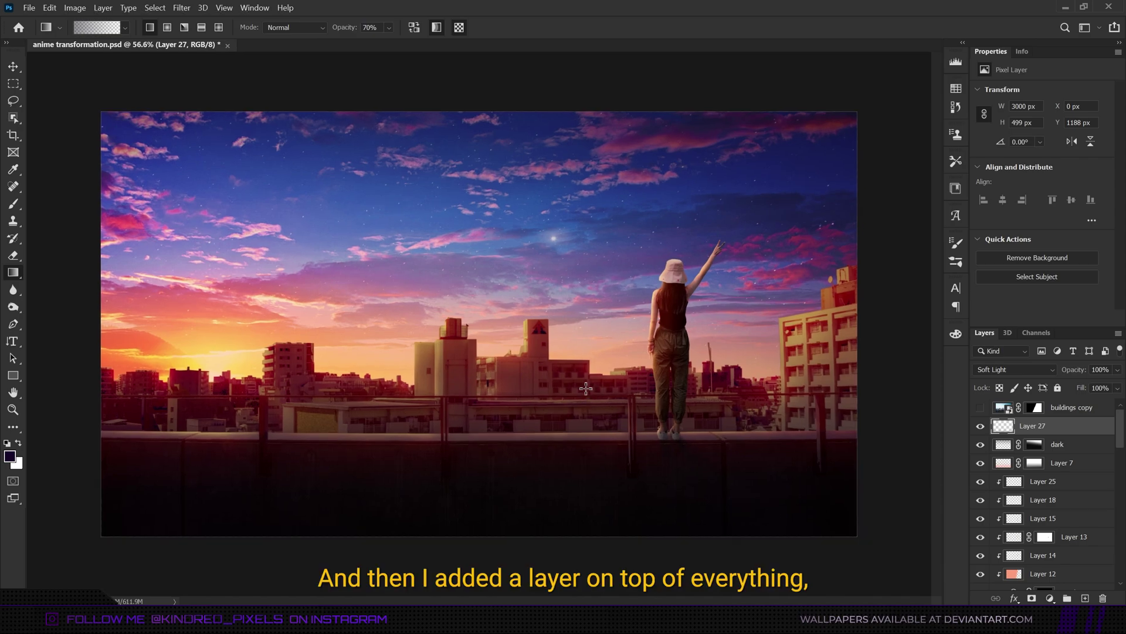
- Fill a new layer with purple, set it to Screen at 12% opacity, and add a mask
{"action": "left_click", "coordinate": [1086, 598]}
{"action": "left_click", "coordinate": [956, 88]}
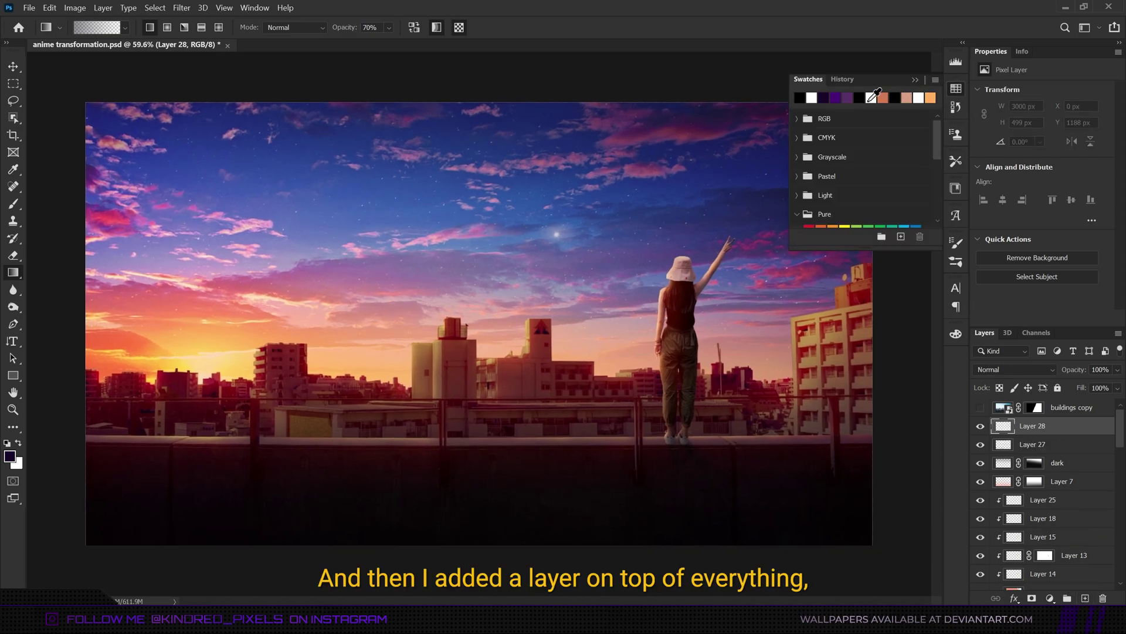
{"action": "left_click", "coordinate": [915, 80]}
{"action": "key", "text": "alt+BackSpace"}
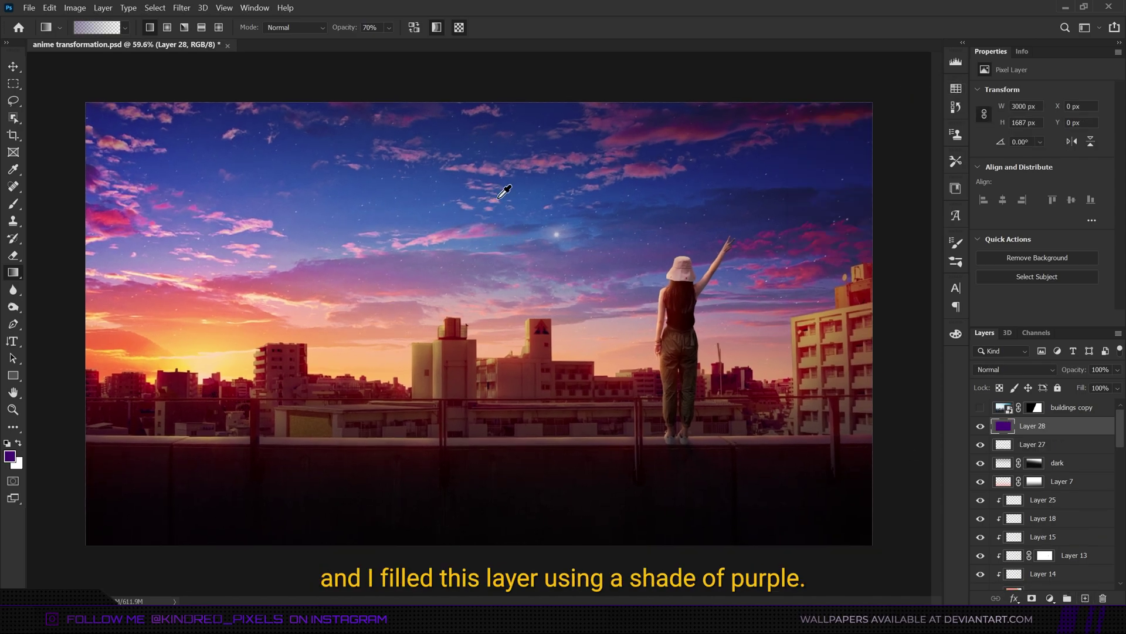
{"action": "left_click", "coordinate": [1014, 369]}
{"action": "left_click", "coordinate": [1002, 384]}
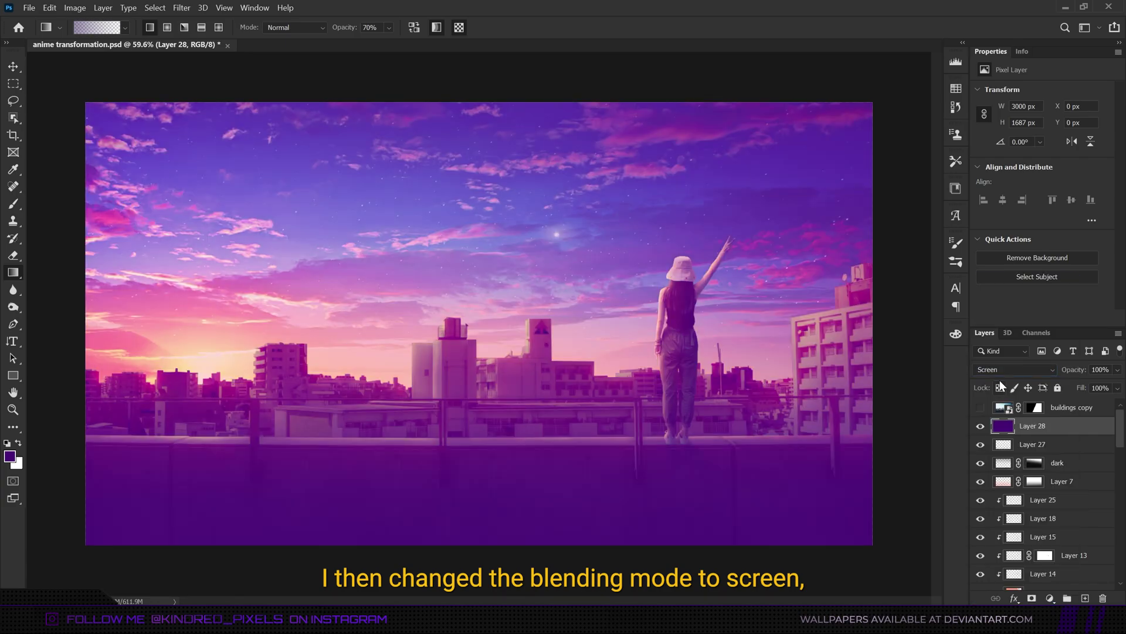
{"action": "left_click_drag", "start_coordinate": [1074, 369], "coordinate": [938, 399]}
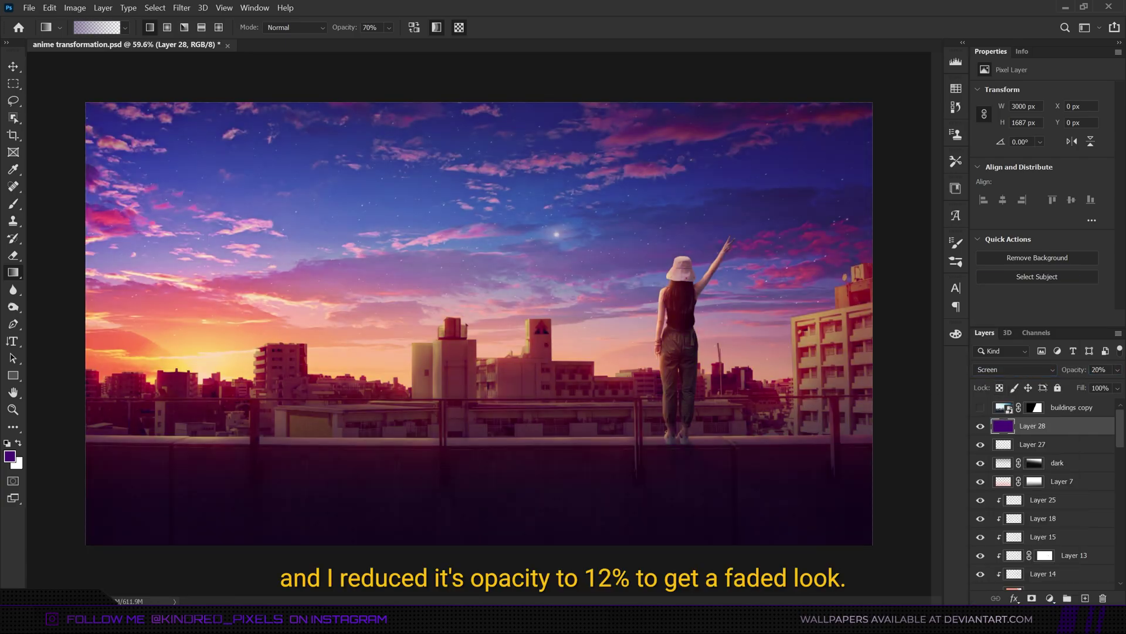
{"action": "left_click", "coordinate": [1031, 597]}
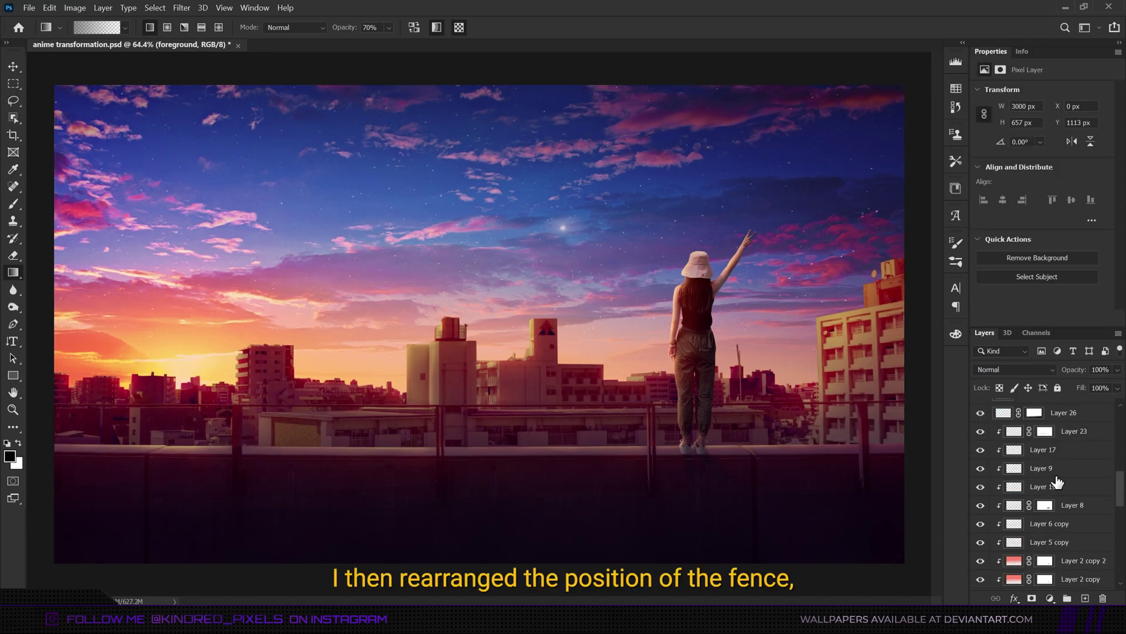
- Move the Group 1 fence group down the stack and ready a black brush on the foreground mask
{"action": "left_click", "coordinate": [1036, 432]}
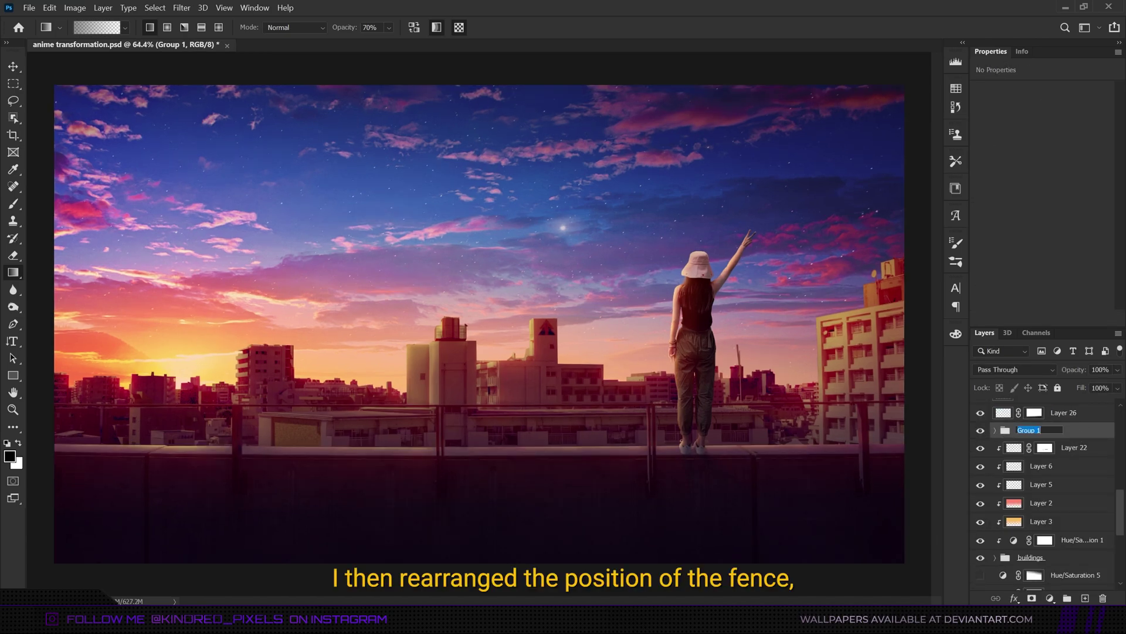
{"action": "left_click_drag", "start_coordinate": [1009, 432], "coordinate": [1032, 492]}
{"action": "scroll", "coordinate": [1044, 499], "scroll_direction": "down", "scroll_amount": 2}
{"action": "left_click", "coordinate": [1034, 537]}
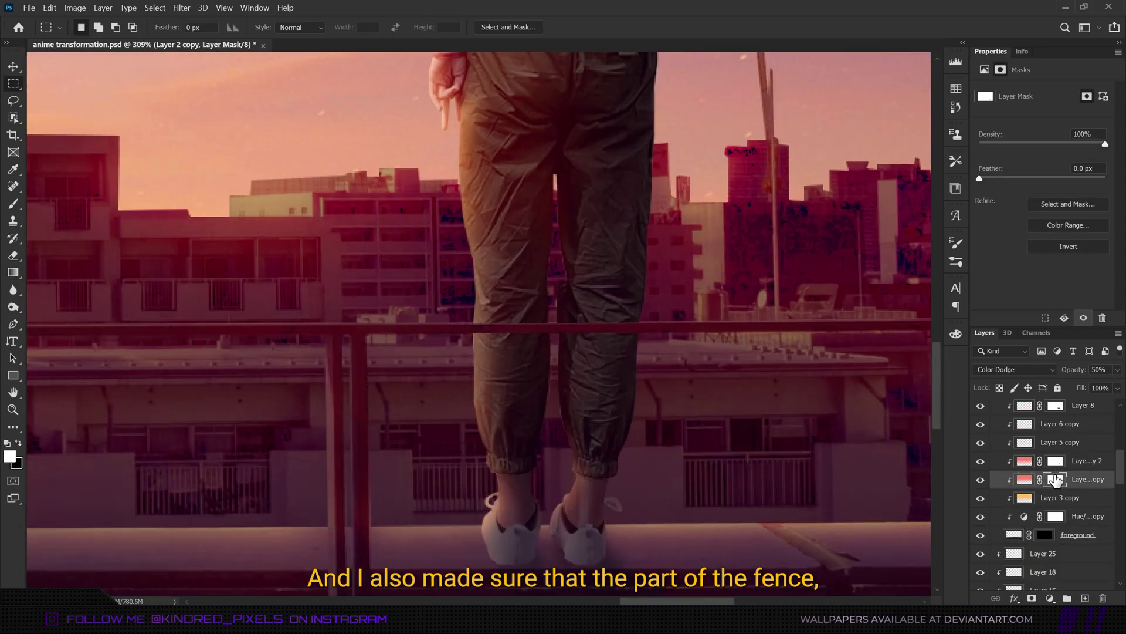
{"action": "left_click", "coordinate": [95, 27]}
{"action": "left_click", "coordinate": [297, 43]}
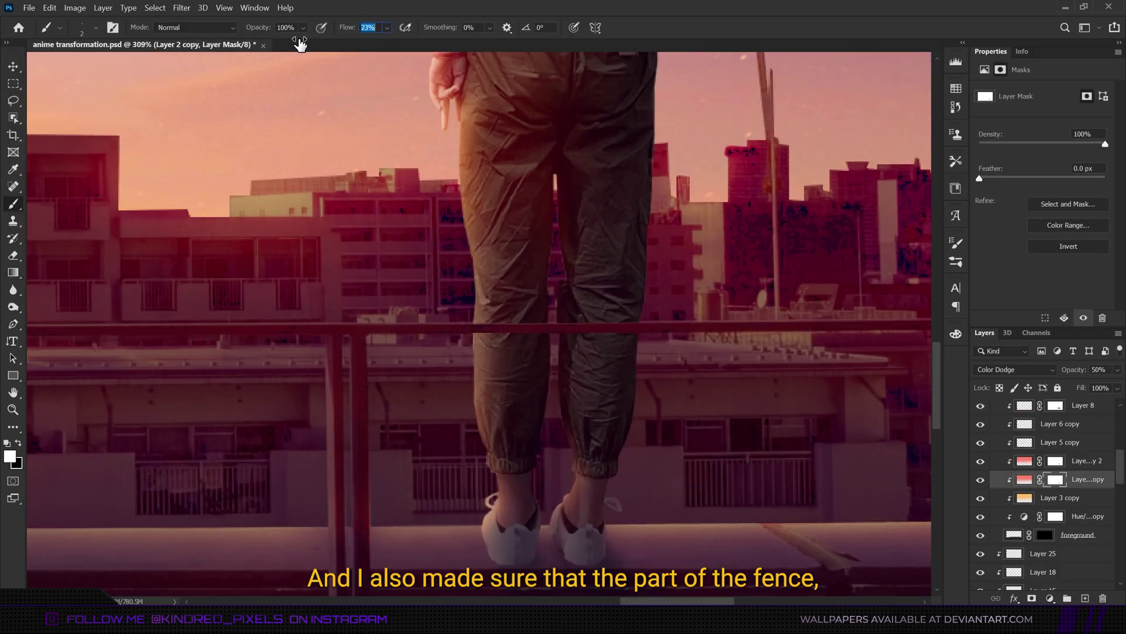
{"action": "scroll", "coordinate": [555, 318], "scroll_direction": "down", "scroll_amount": 2}
{"action": "key", "text": "x"}
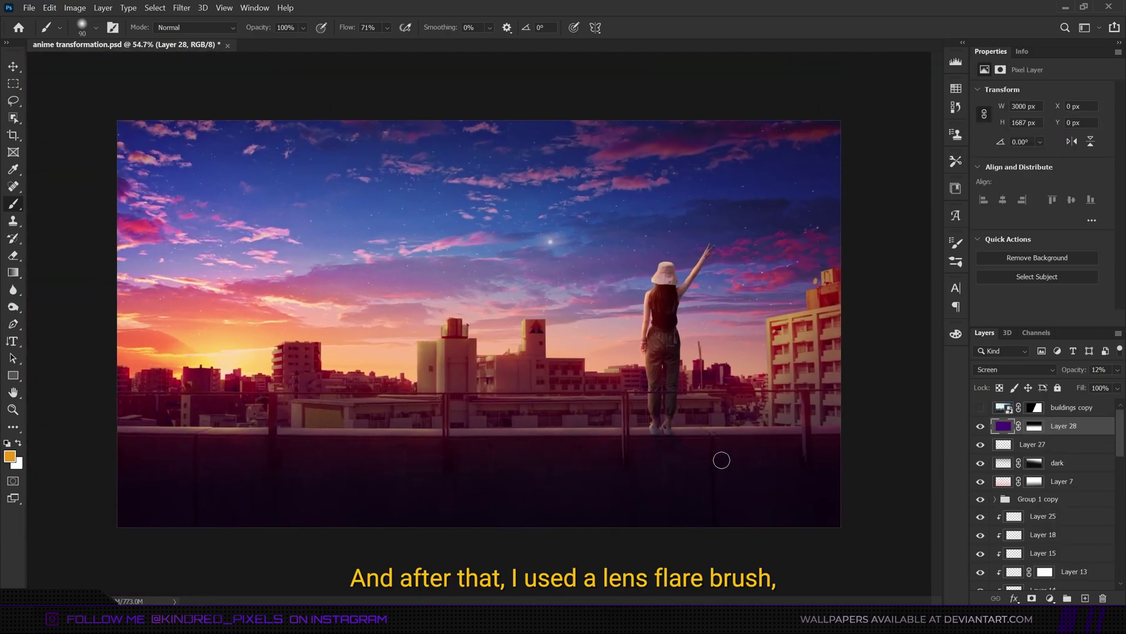
- Add a Screen-mode flare layer and choose a large lens-flare brush preset
{"action": "left_click", "coordinate": [1086, 600]}
{"action": "left_click", "coordinate": [1023, 369]}
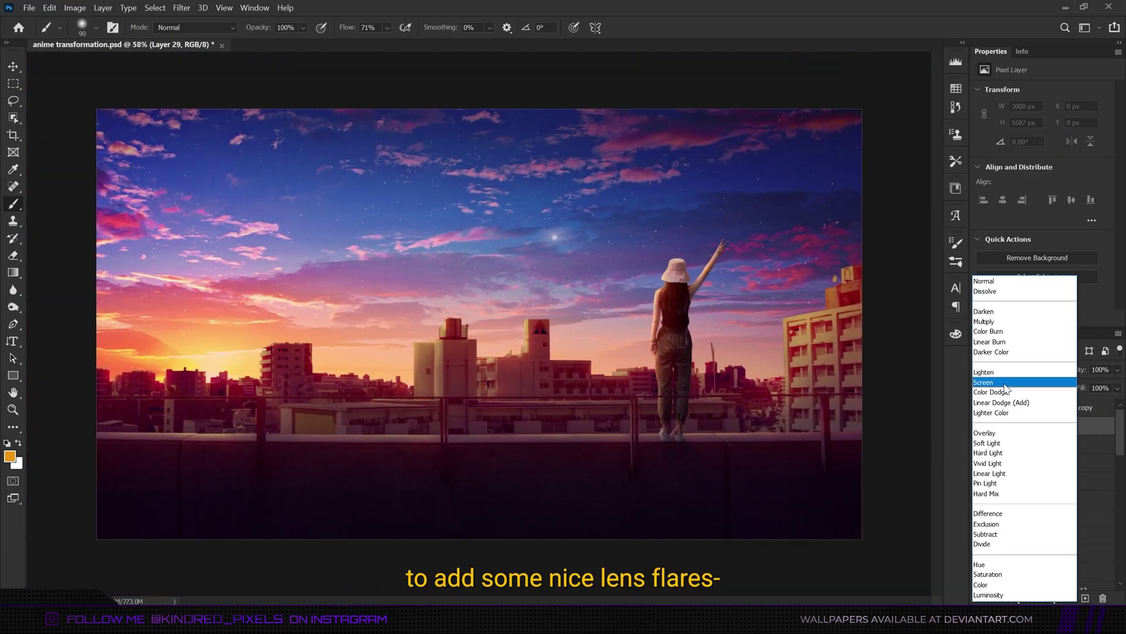
{"action": "left_click", "coordinate": [1005, 380]}
{"action": "left_click", "coordinate": [89, 29]}
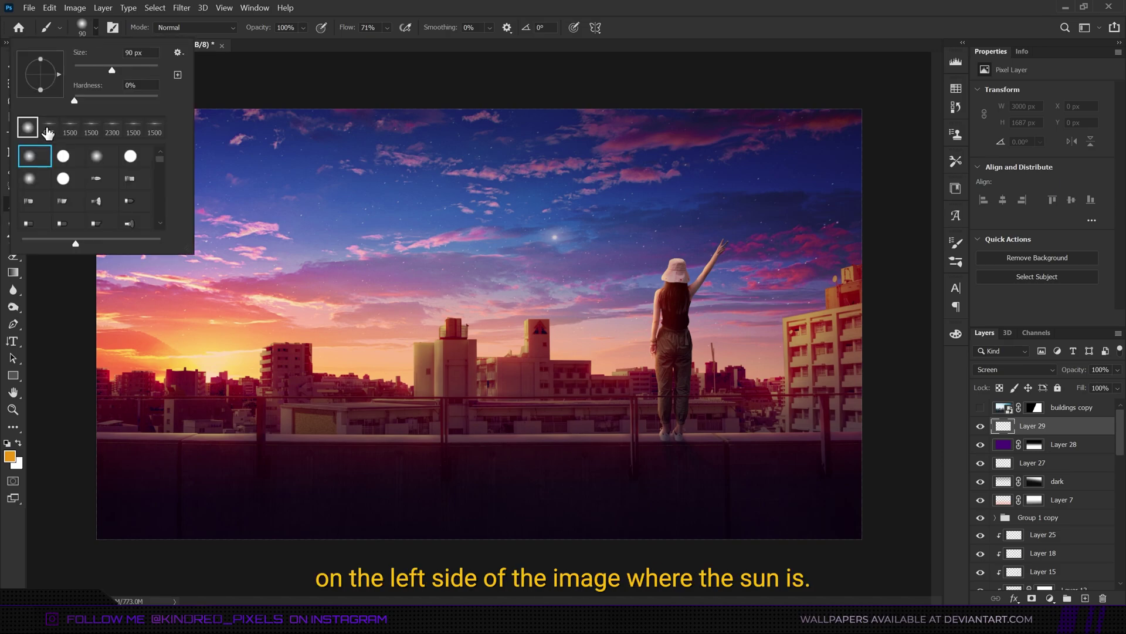
{"action": "double_click", "coordinate": [27, 155]}
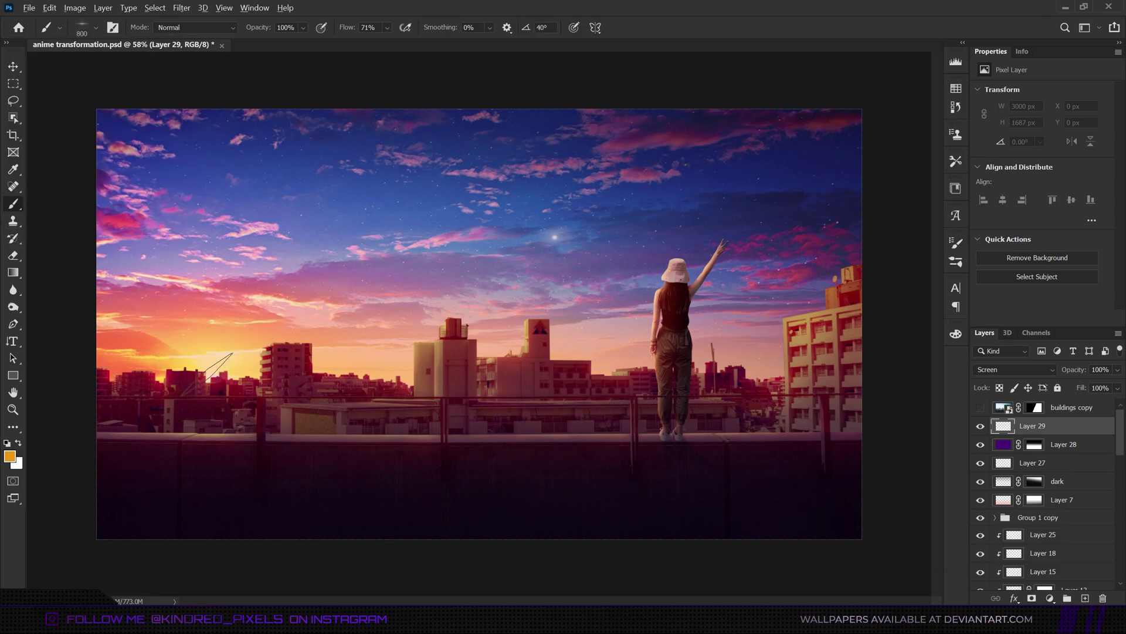
{"action": "scroll", "coordinate": [217, 372], "scroll_direction": "up", "scroll_amount": 1}
- Rotate the flare brush, settle on the 900 px flare, and move Layer 31 below Layer 23
{"action": "left_click", "coordinate": [95, 28]}
{"action": "left_click", "coordinate": [27, 124]}
{"action": "left_click", "coordinate": [216, 365]}
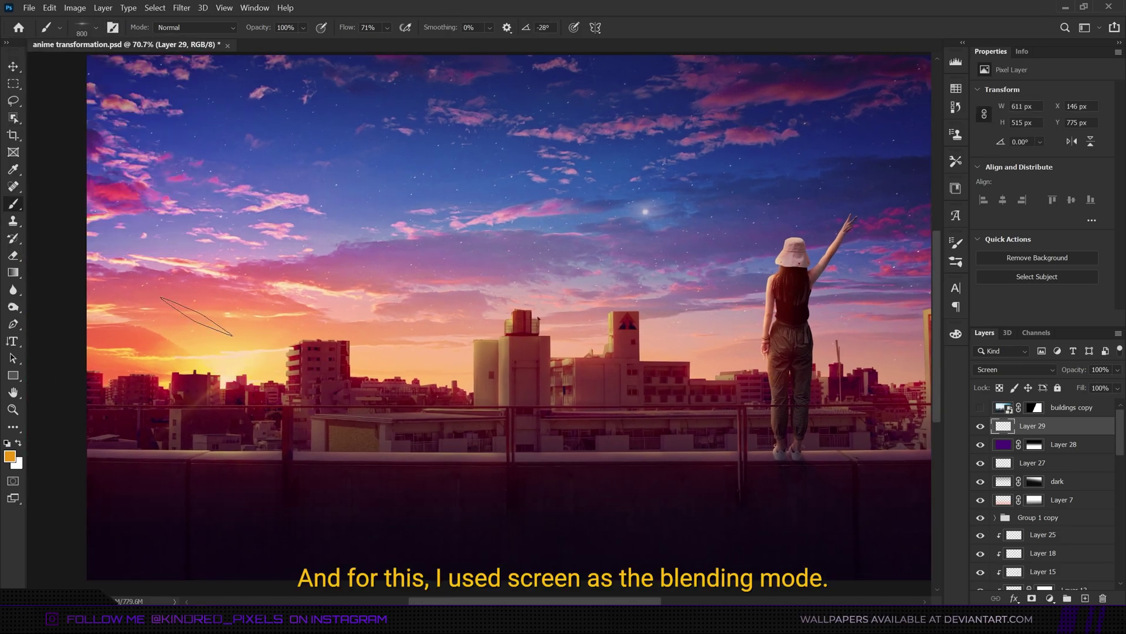
{"action": "left_click", "coordinate": [96, 28]}
{"action": "left_click_drag", "start_coordinate": [57, 82], "coordinate": [59, 69]}
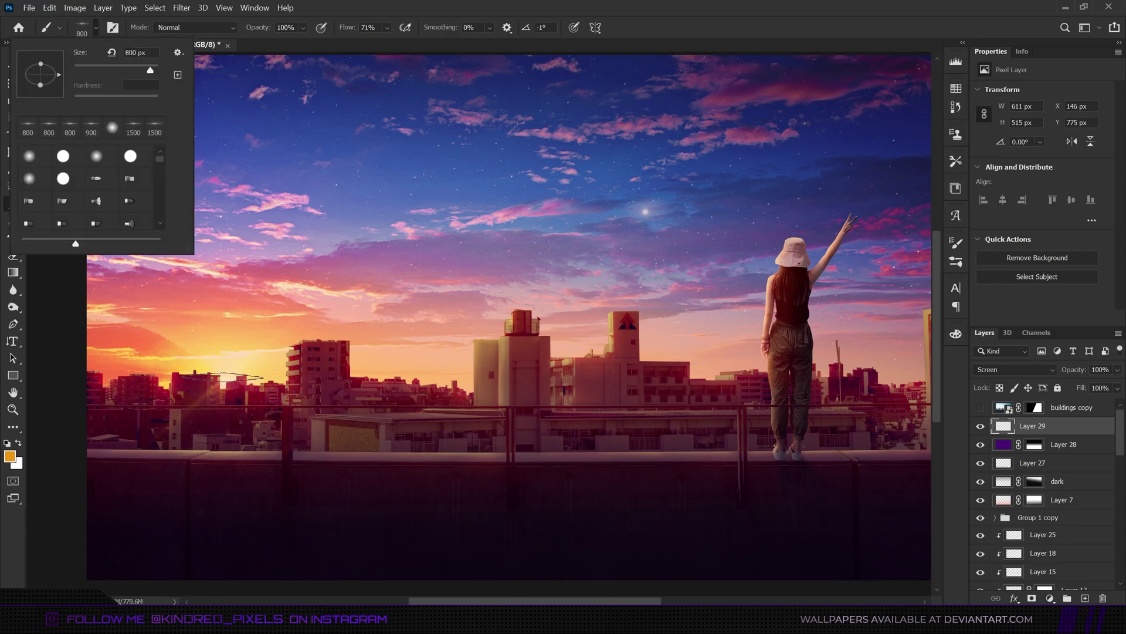
{"action": "left_click", "coordinate": [222, 378]}
{"action": "left_click", "coordinate": [95, 27]}
{"action": "double_click", "coordinate": [91, 125]}
{"action": "scroll", "coordinate": [204, 378], "scroll_direction": "down", "scroll_amount": 1}
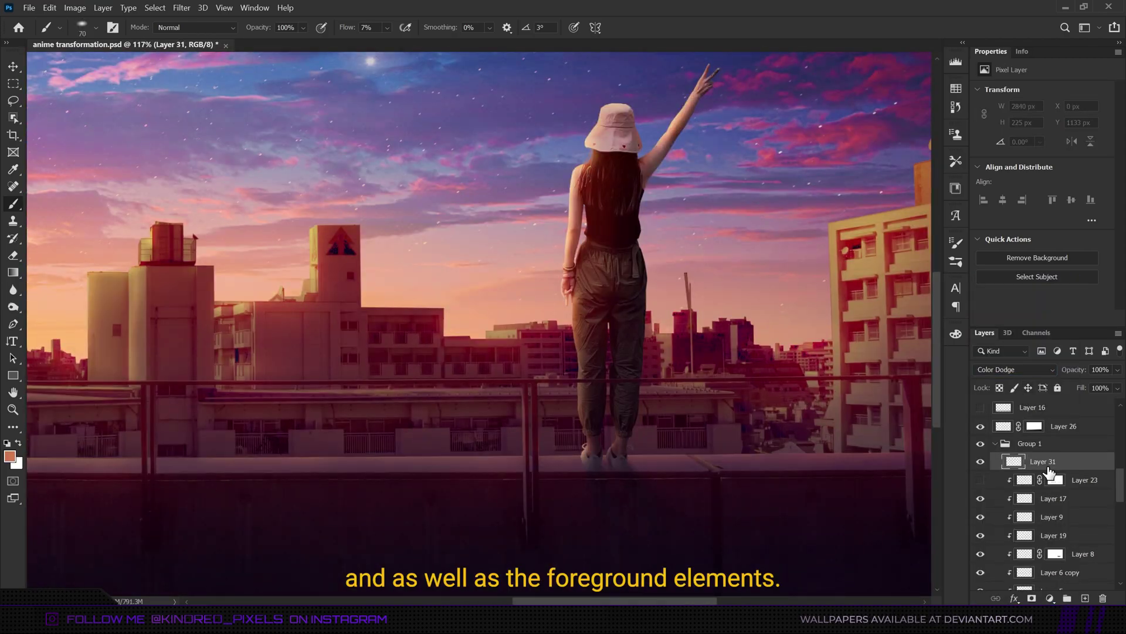
{"action": "left_click_drag", "start_coordinate": [1049, 472], "coordinate": [1050, 487]}
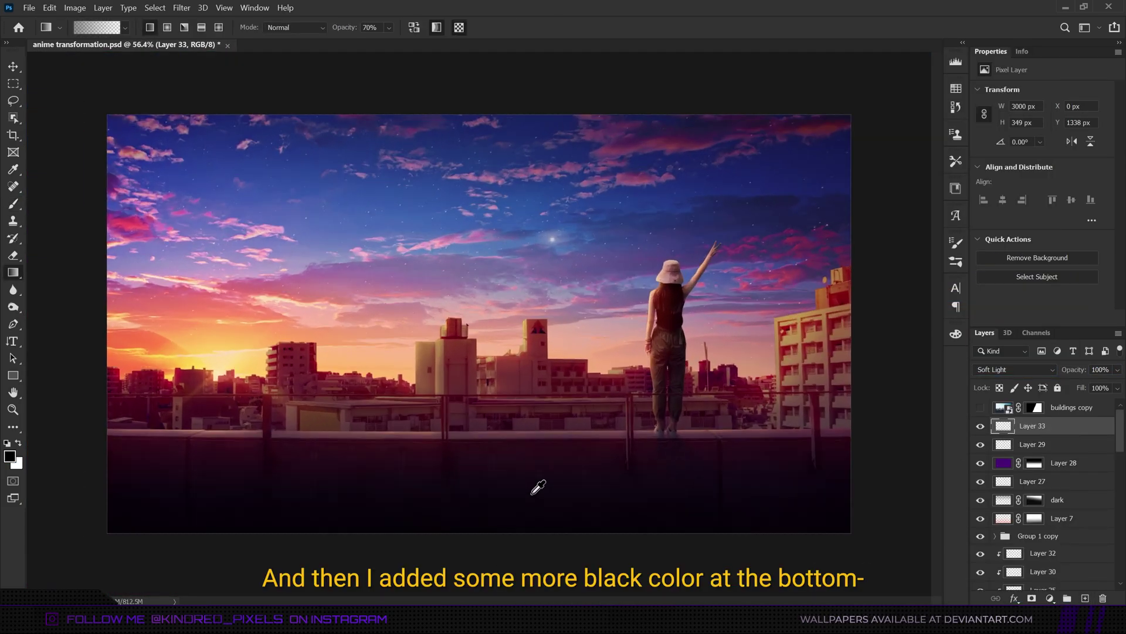
- Stretch dark Layer 33 taller over the bottom and compare it and the sun glow on and off
{"action": "key", "text": "ctrl+t"}
{"action": "left_click_drag", "start_coordinate": [479, 445], "coordinate": [479, 409]}
{"action": "key", "text": "Return"}
{"action": "left_click", "coordinate": [980, 426]}
{"action": "left_click", "coordinate": [980, 426]}
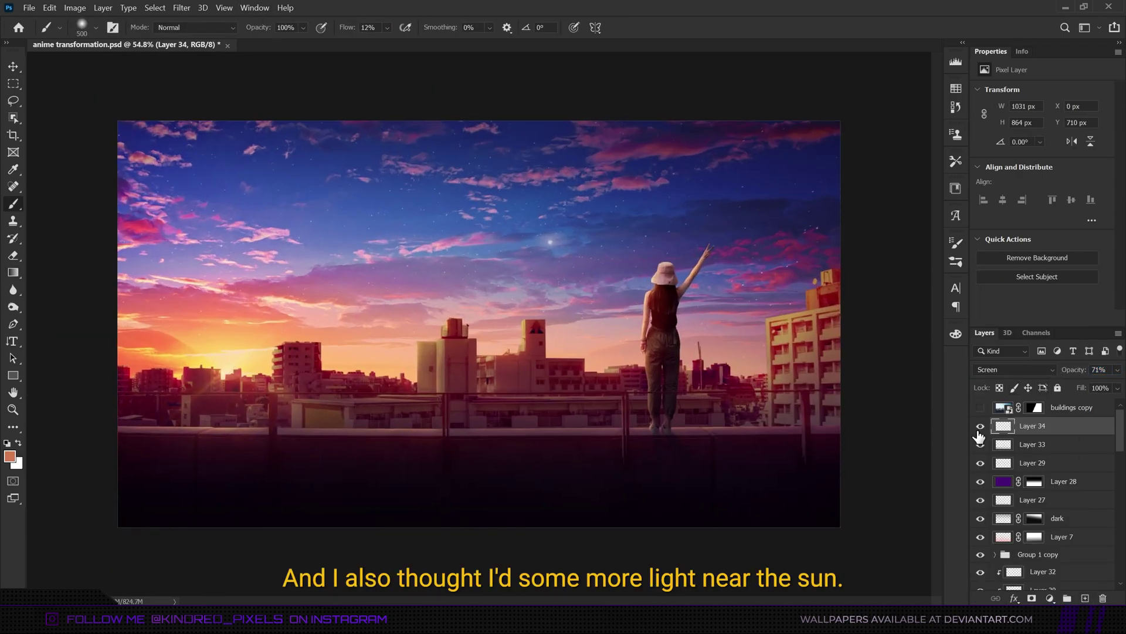
{"action": "scroll", "coordinate": [484, 433], "scroll_direction": "down", "scroll_amount": 3}
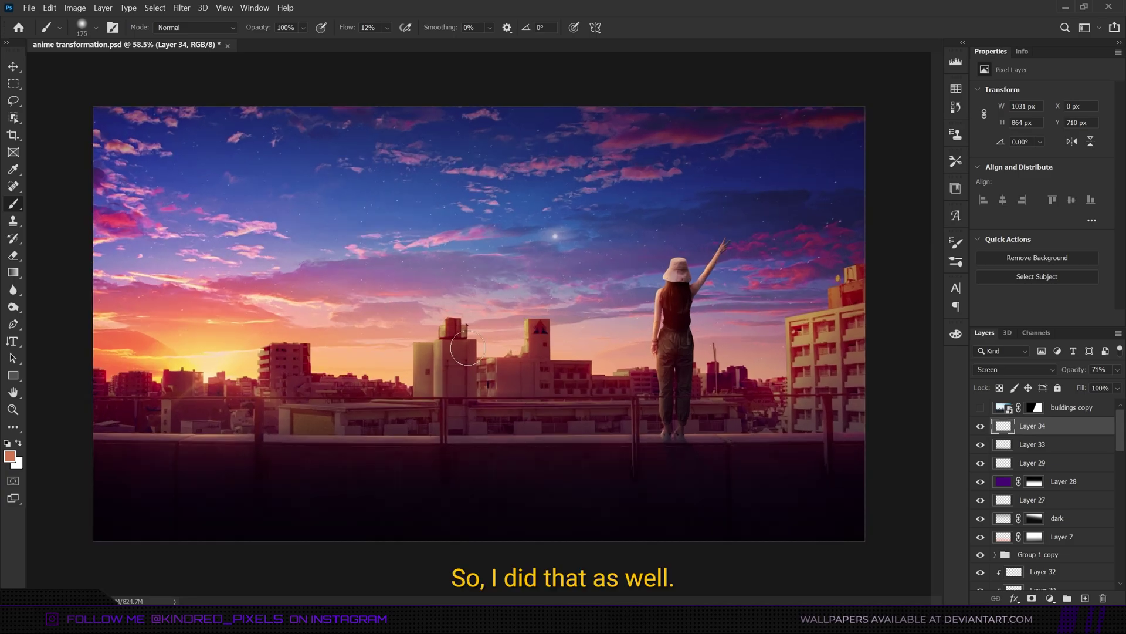
{"action": "left_click", "coordinate": [980, 432]}
{"action": "left_click", "coordinate": [980, 432]}
{"action": "left_click", "coordinate": [981, 432]}
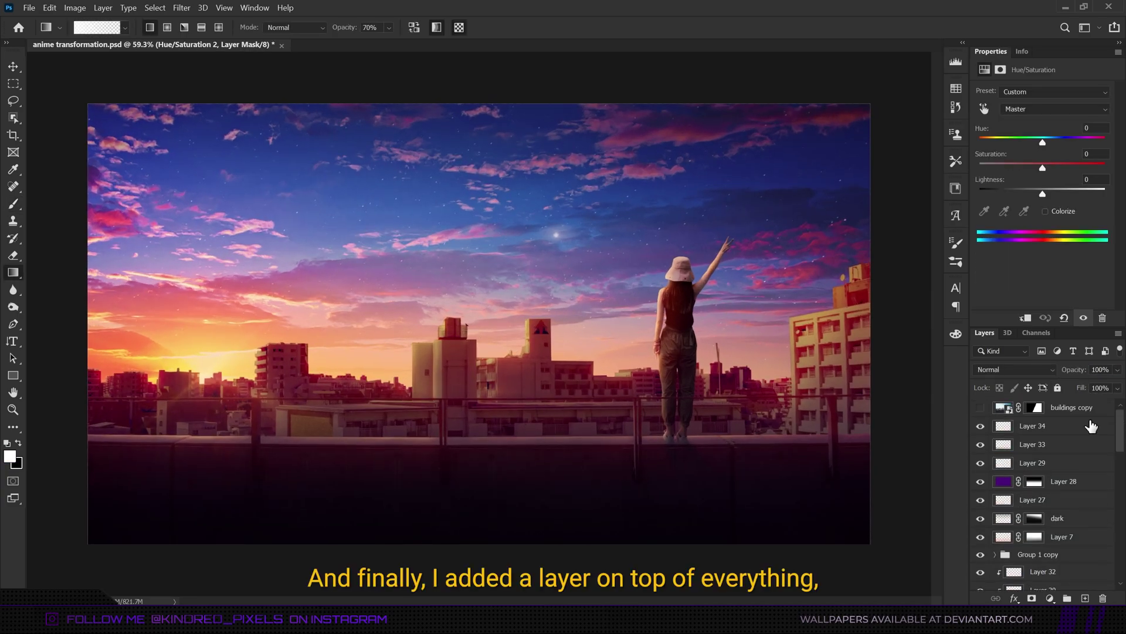
- Add a Soft Light layer above Layer 34 and drag a darkening gradient from the top
{"action": "left_click", "coordinate": [1081, 407]}
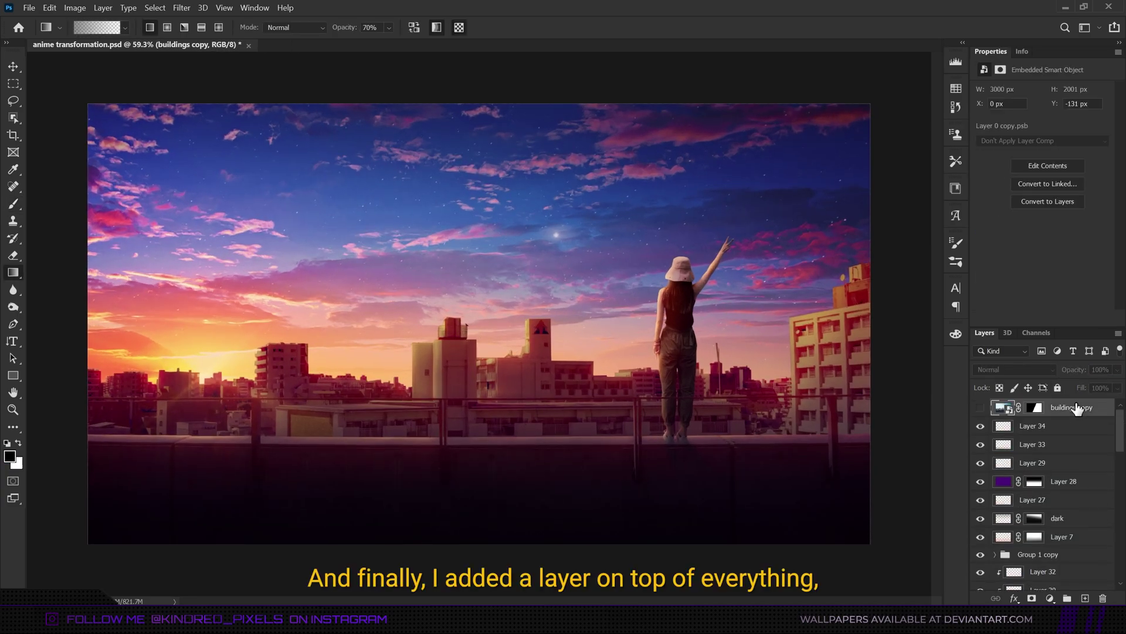
{"action": "left_click", "coordinate": [1073, 426]}
{"action": "left_click", "coordinate": [1086, 598]}
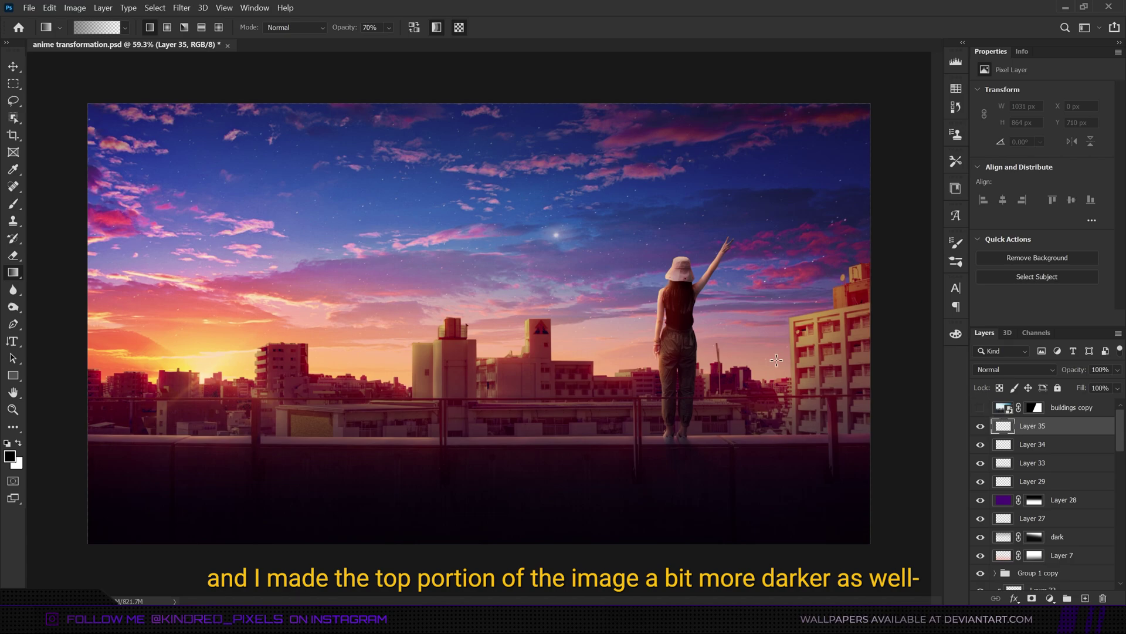
{"action": "left_click", "coordinate": [998, 372]}
{"action": "left_click", "coordinate": [1014, 449]}
{"action": "left_click_drag", "start_coordinate": [540, 226], "coordinate": [540, 227]}
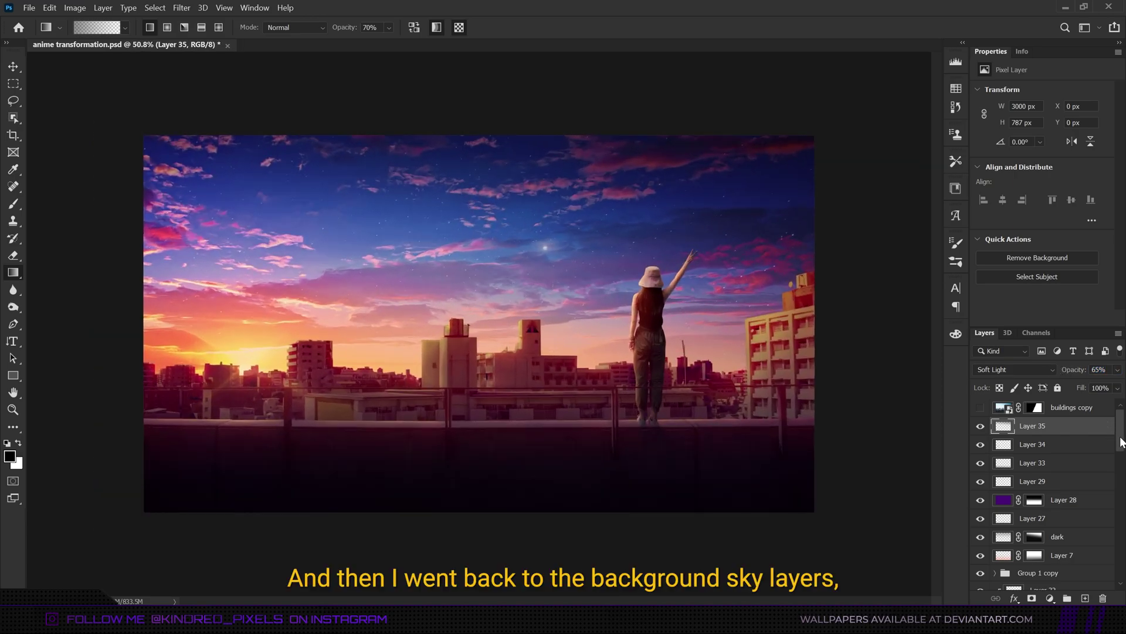
{"action": "scroll", "coordinate": [1092, 585], "scroll_direction": "down", "scroll_amount": 10}
- Add a Hue/Saturation layer above Hue/Saturation 2 setting Blues to Lightness -12, Saturation -7
{"action": "left_click", "coordinate": [1080, 415]}
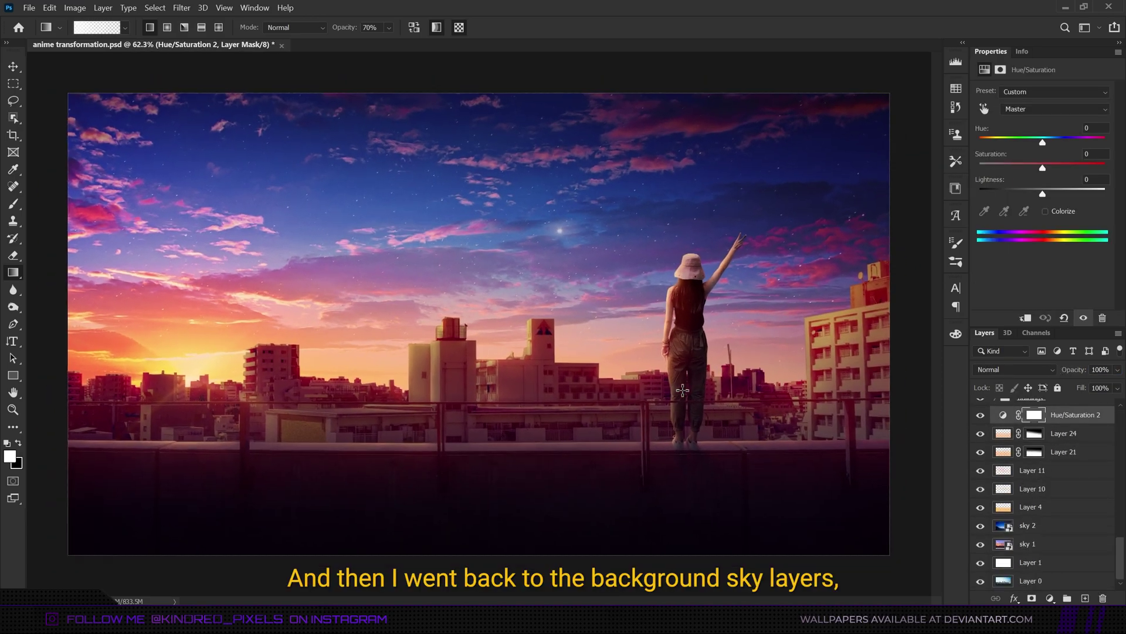
{"action": "left_click", "coordinate": [1050, 597]}
{"action": "left_click", "coordinate": [1052, 467]}
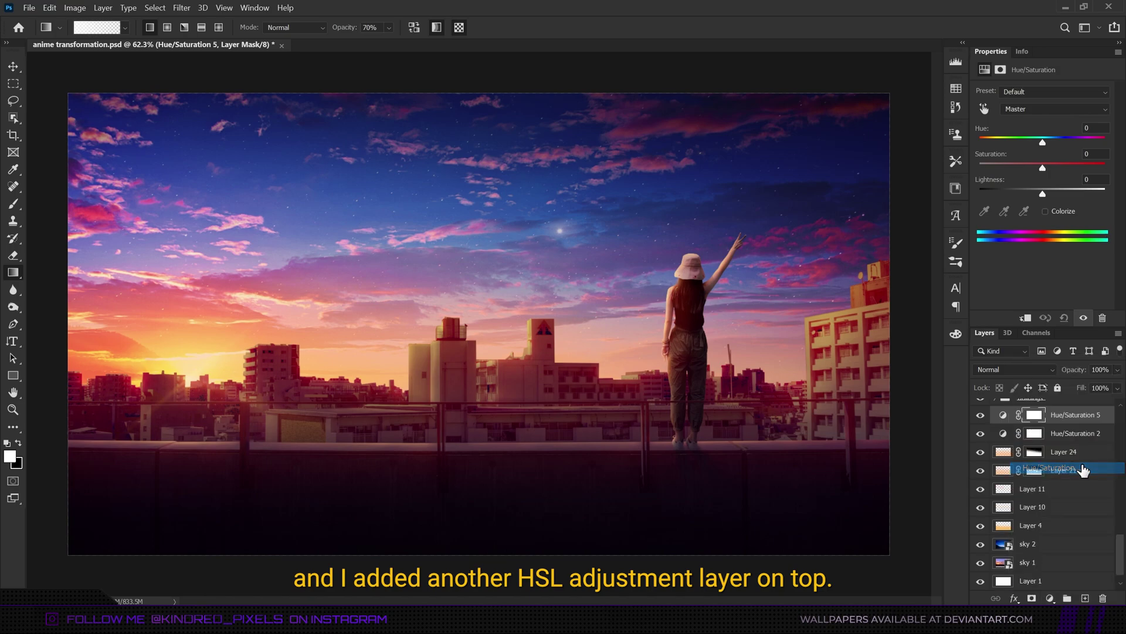
{"action": "left_click", "coordinate": [1044, 108]}
{"action": "left_click", "coordinate": [1032, 170]}
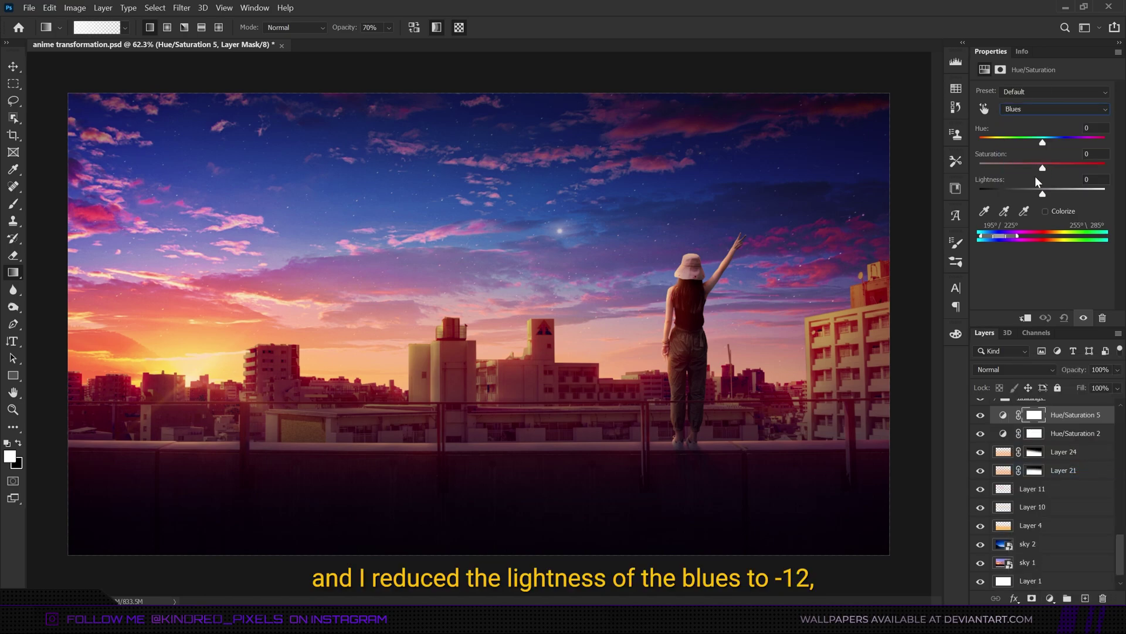
{"action": "left_click_drag", "start_coordinate": [1026, 188], "coordinate": [1039, 169]}
{"action": "scroll", "coordinate": [834, 235], "scroll_direction": "down", "scroll_amount": 1}
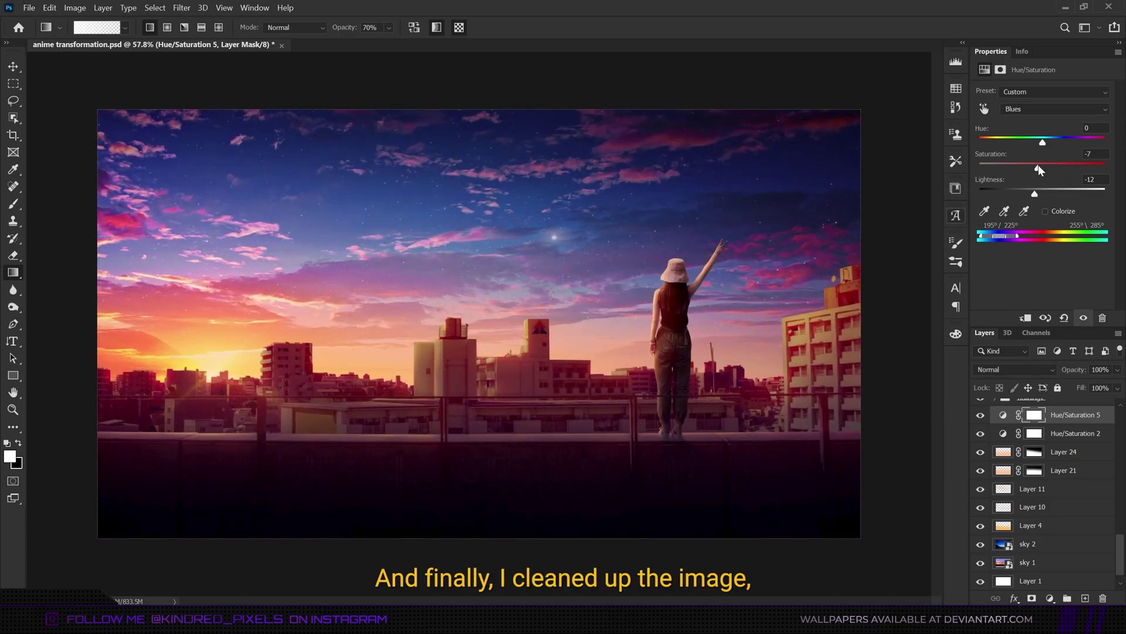